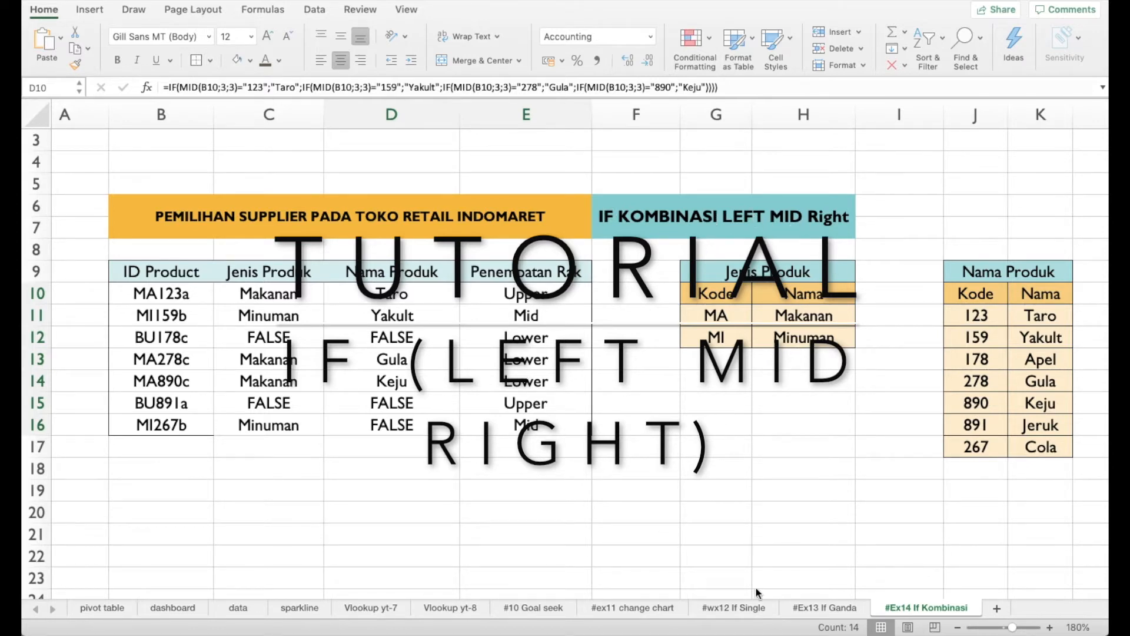
# Review the #wx12 If Single and #Ex13 If Ganda sheets, and return to the #Ex14 If Kombinasi sheet
pyautogui.click(743, 612)
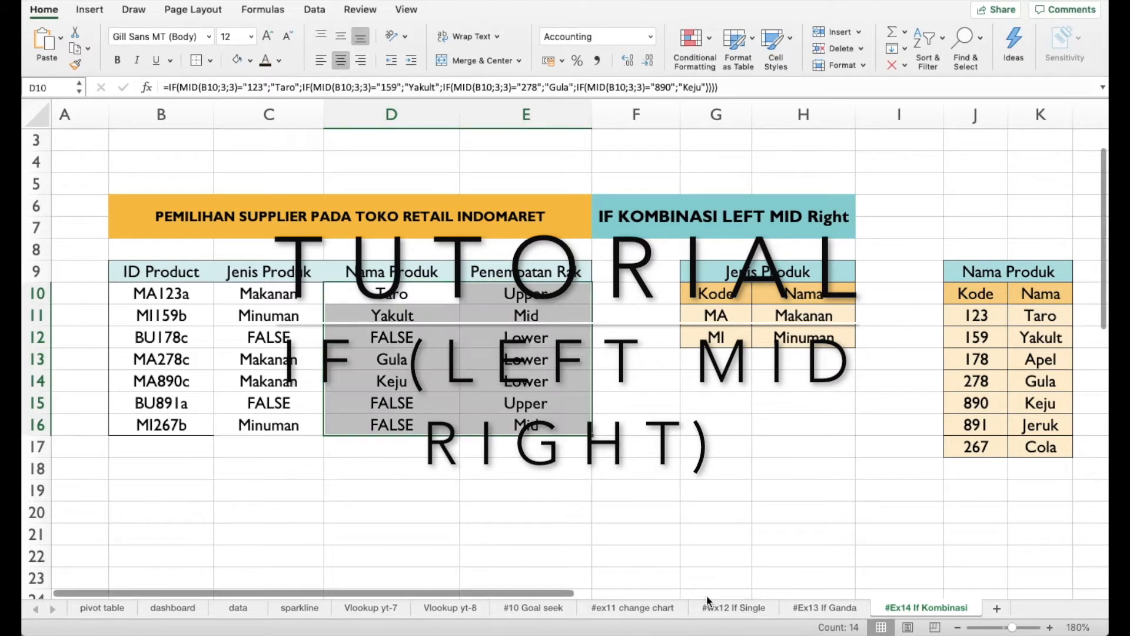
pyautogui.click(725, 612)
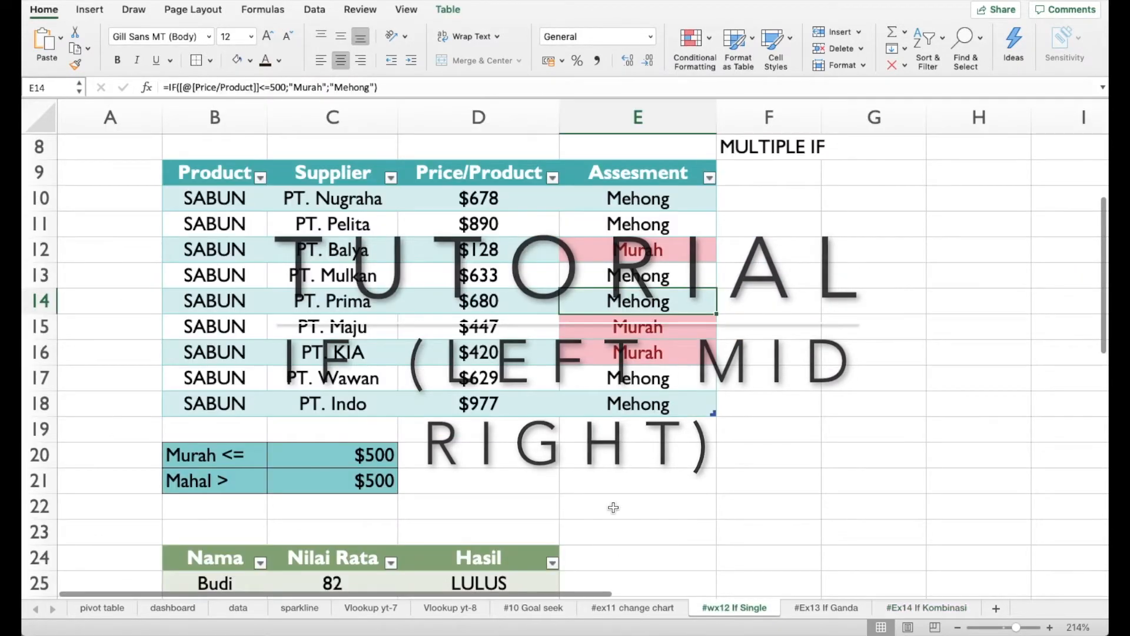
pyautogui.scroll(1, 613, 509)
pyautogui.scroll(-2, 529, 478)
pyautogui.hscroll(1, 528, 478)
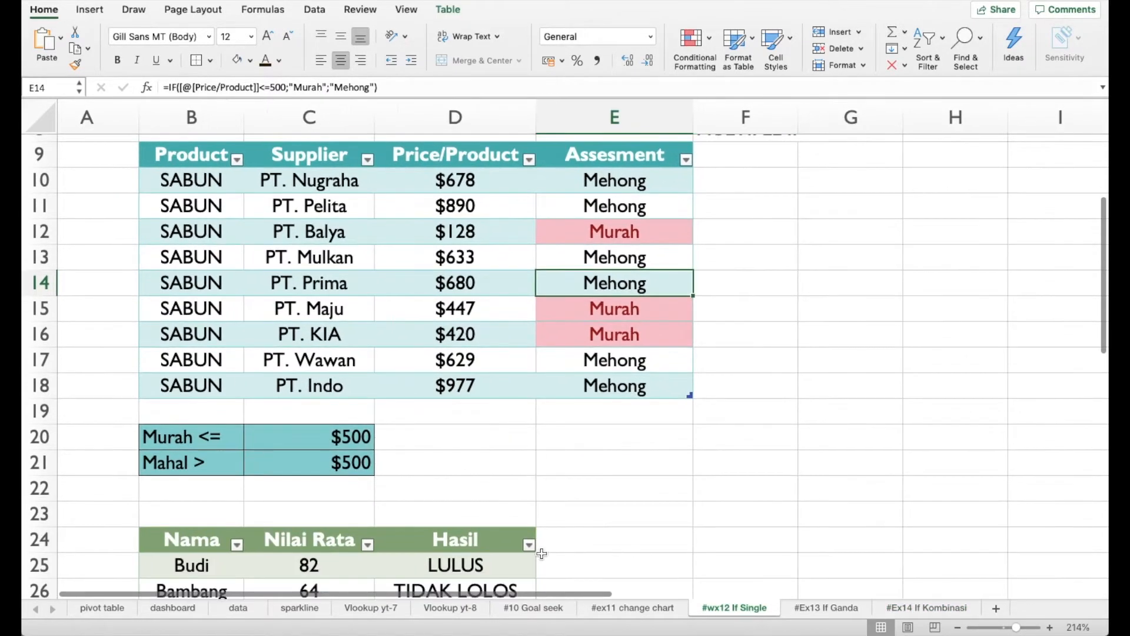
pyautogui.scroll(1, 537, 555)
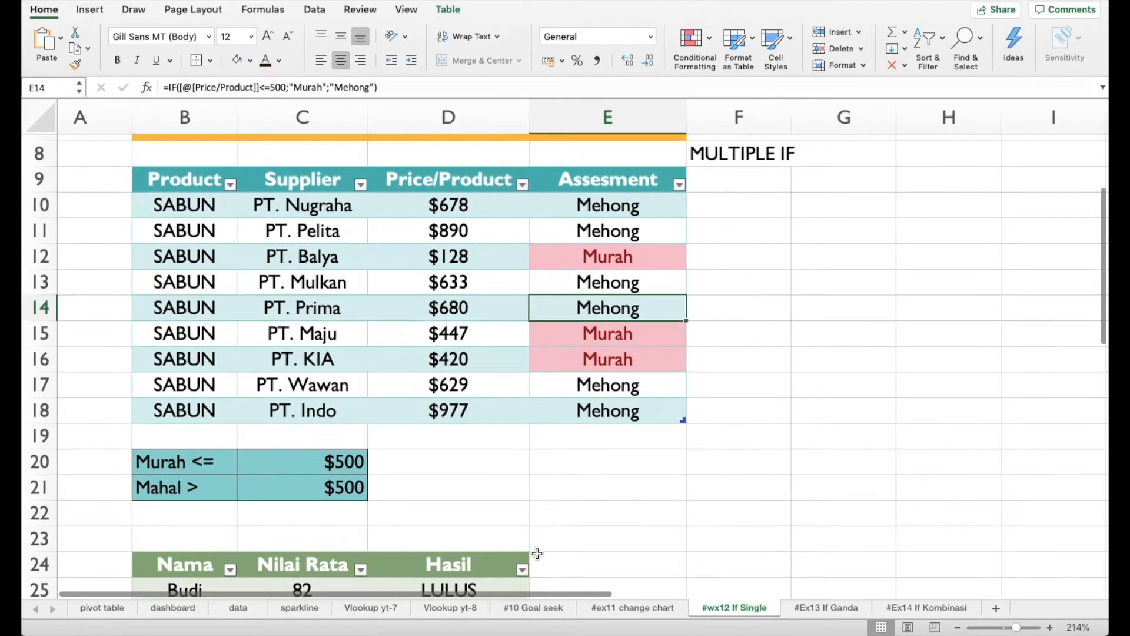
pyautogui.click(830, 607)
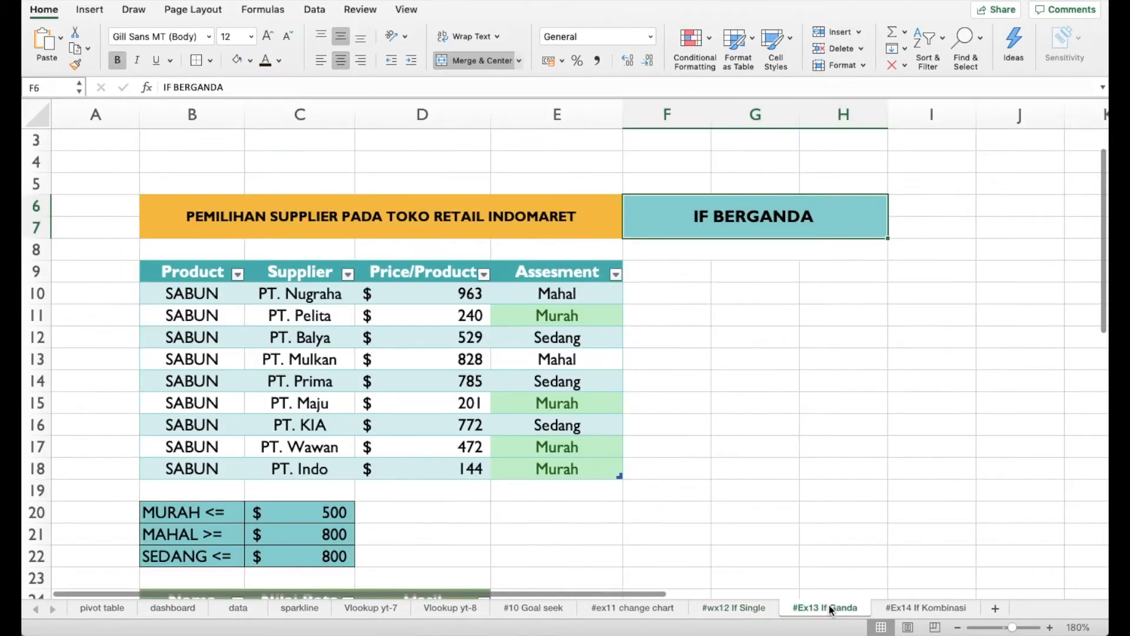
pyautogui.click(919, 602)
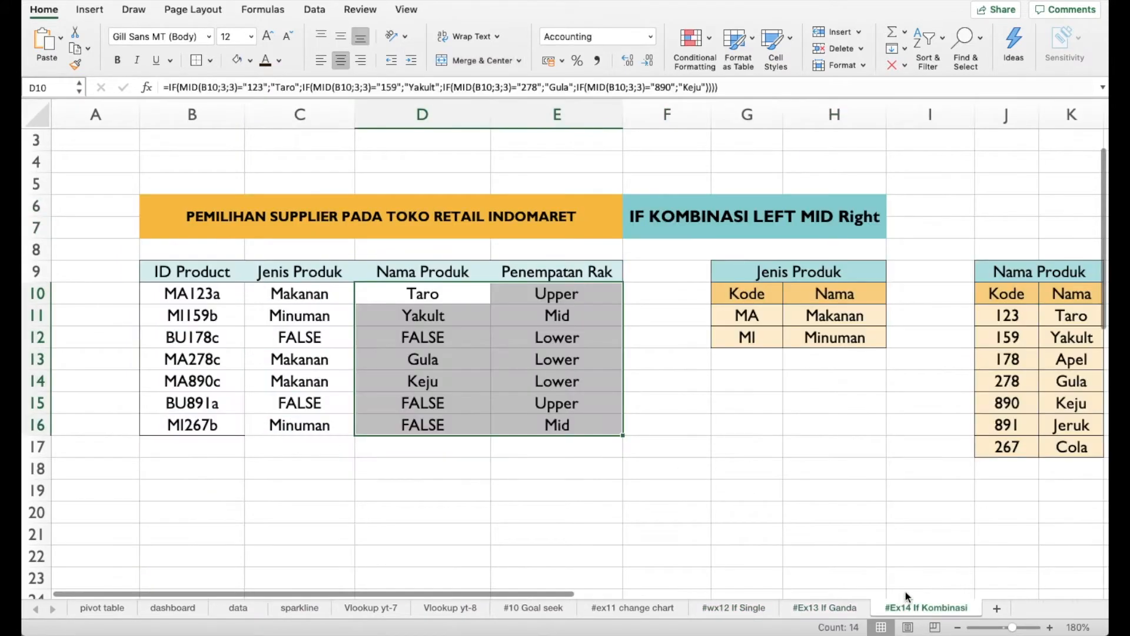
# Examine the product table in B9:E16 and the Jenis Produk, Nama Produk and Rak lookup tables beside it
pyautogui.click(717, 477)
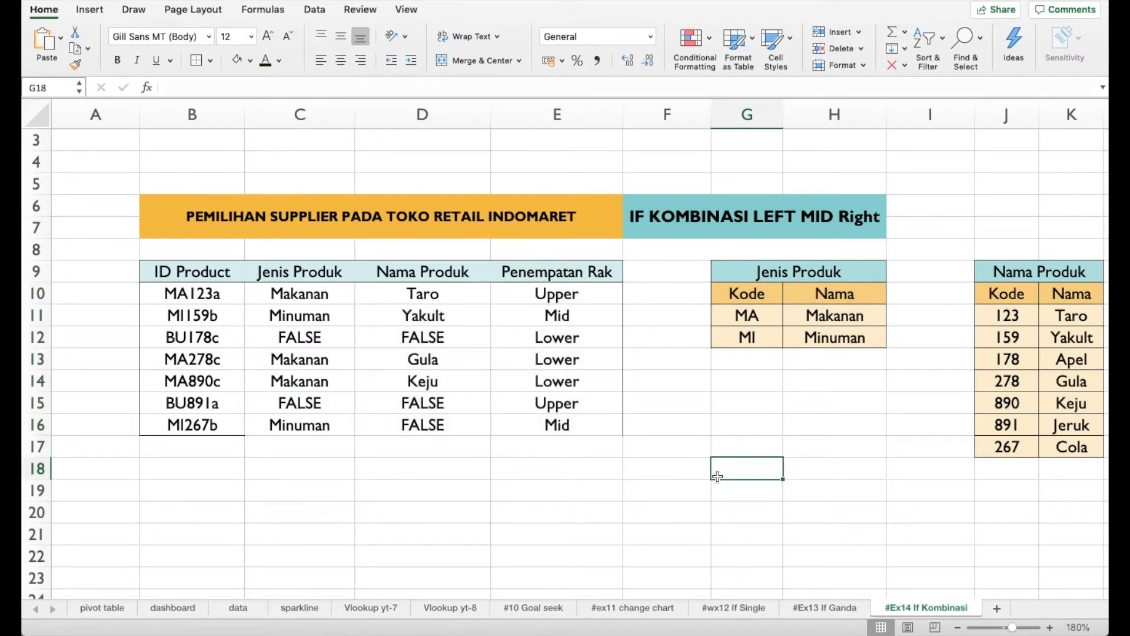
pyautogui.hscroll(1, 717, 476)
pyautogui.scroll(-1, 717, 477)
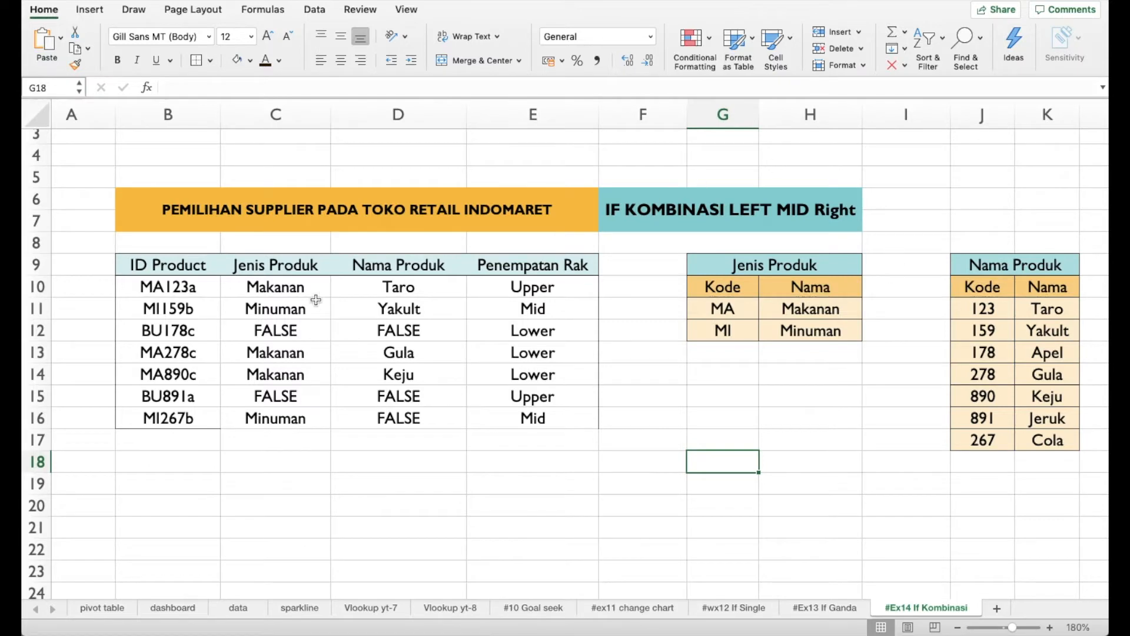
pyautogui.moveTo(177, 266); pyautogui.dragTo(530, 423)
pyautogui.hscroll(15, 650, 483)
pyautogui.hscroll(-12, 650, 482)
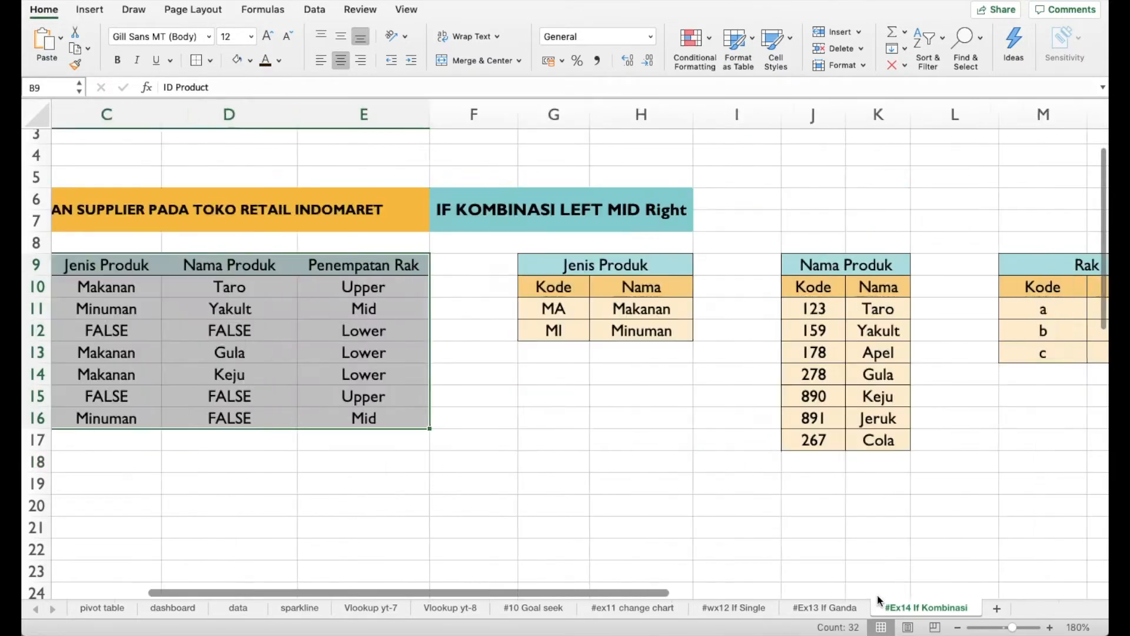
pyautogui.hscroll(-6, 658, 490)
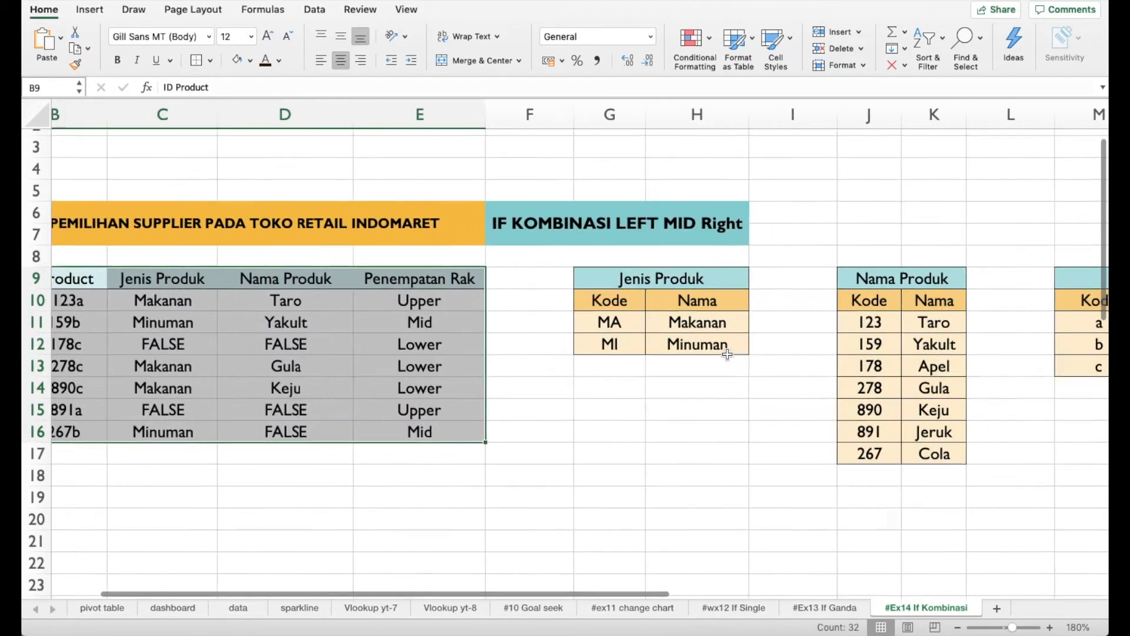
pyautogui.hscroll(-2, 727, 354)
# Clear the Jenis Produk, Nama Produk and Penempatan Rak entries in C10:E16
pyautogui.click(518, 301)
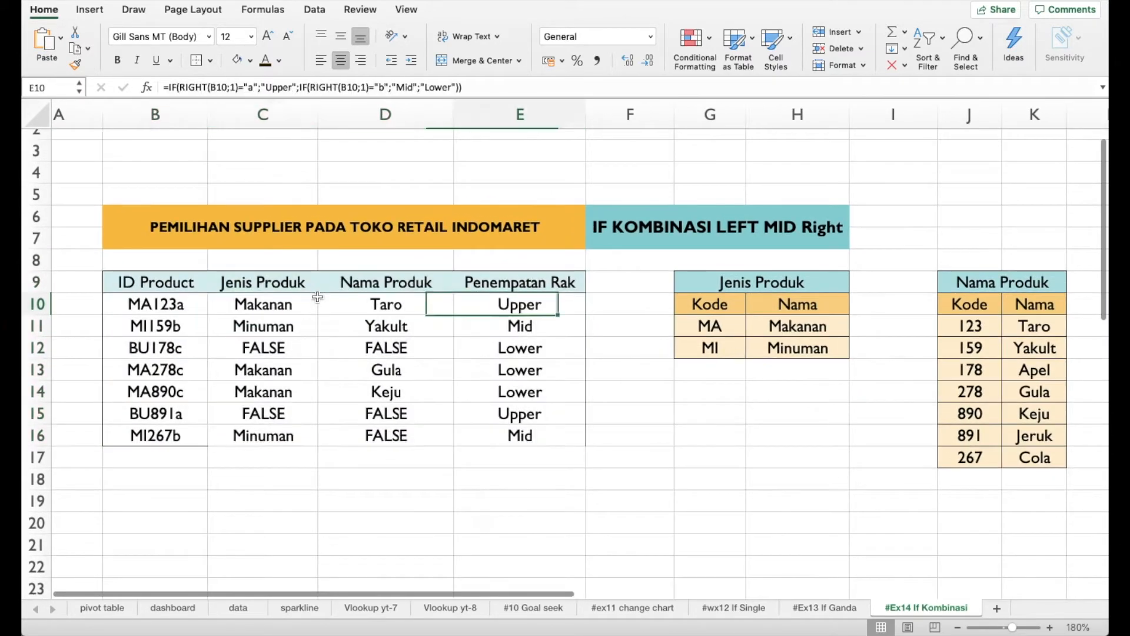
pyautogui.moveTo(288, 301); pyautogui.dragTo(537, 434)
pyautogui.press('Delete')
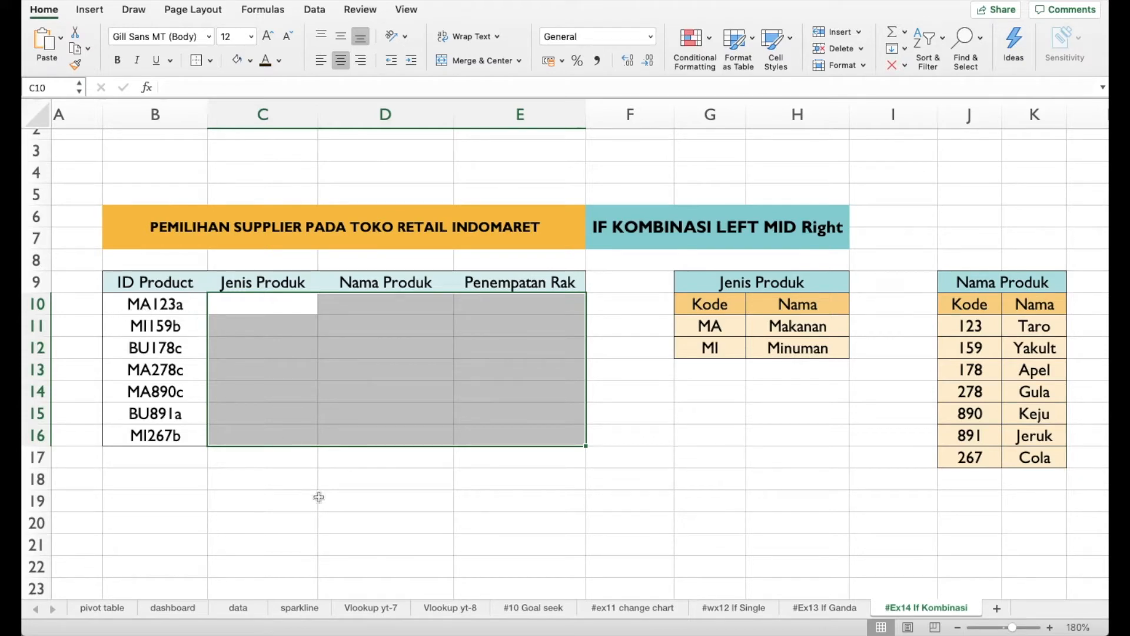
# Compare the ID Product codes with the codes in the Jenis Produk, Nama Produk and Rak lookup tables
pyautogui.hscroll(2, 633, 555)
pyautogui.hscroll(-1, 633, 555)
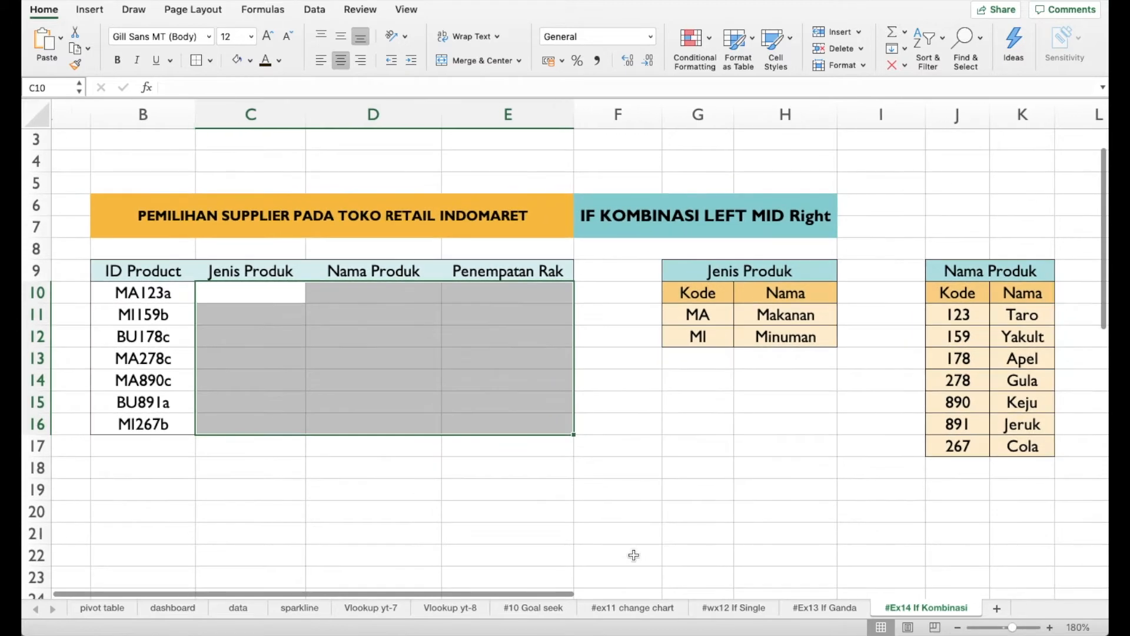
pyautogui.click(265, 299)
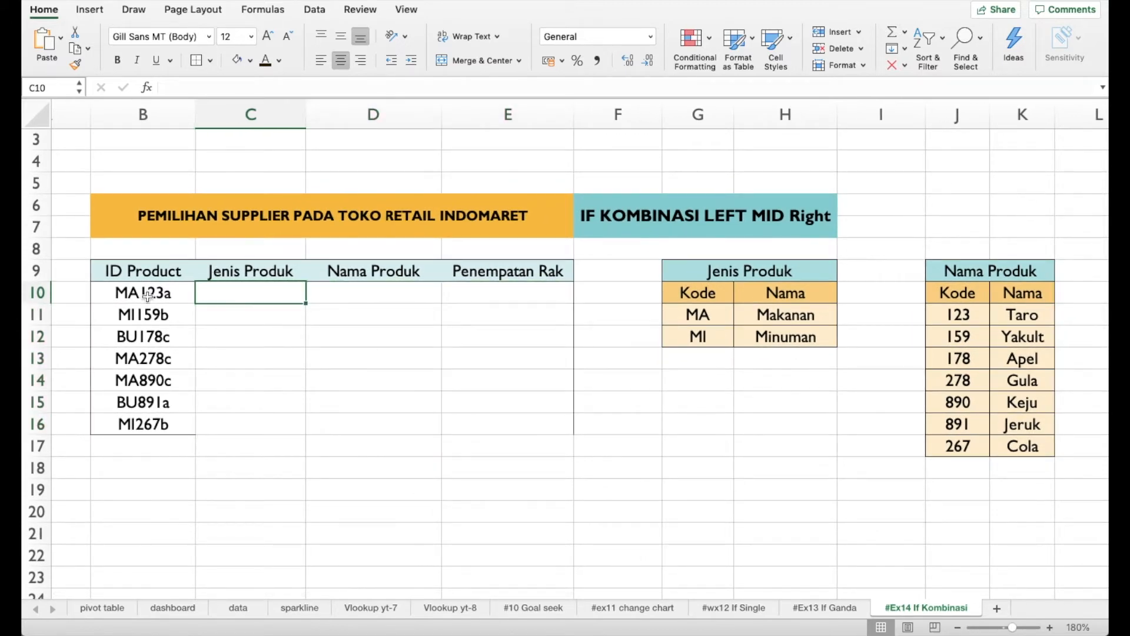
pyautogui.hscroll(1, 871, 389)
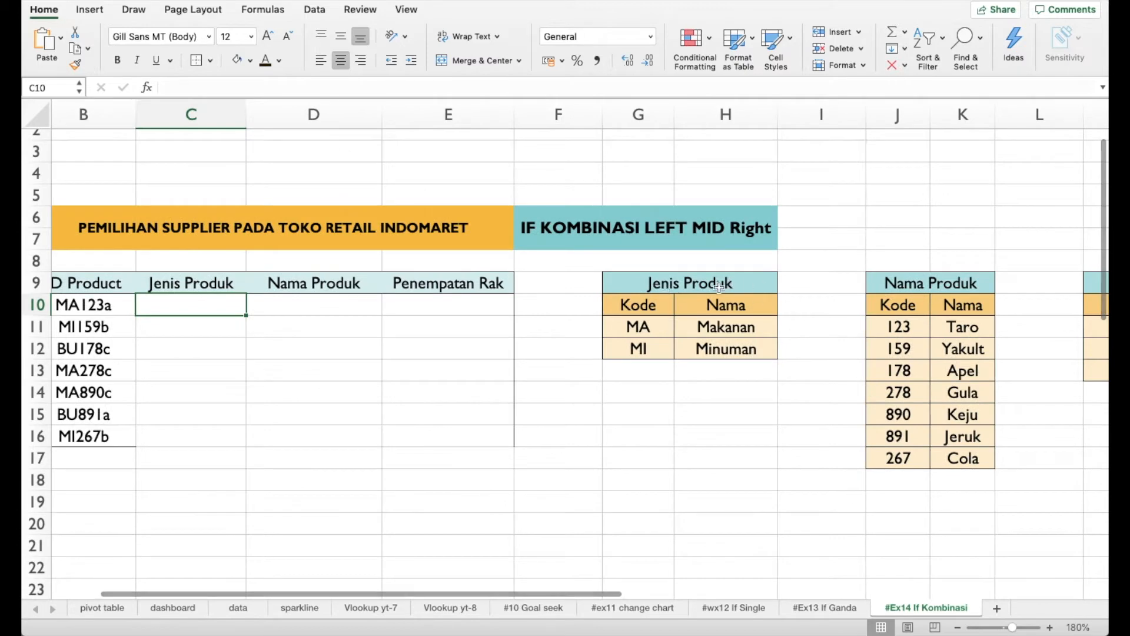
pyautogui.hscroll(-1, 451, 342)
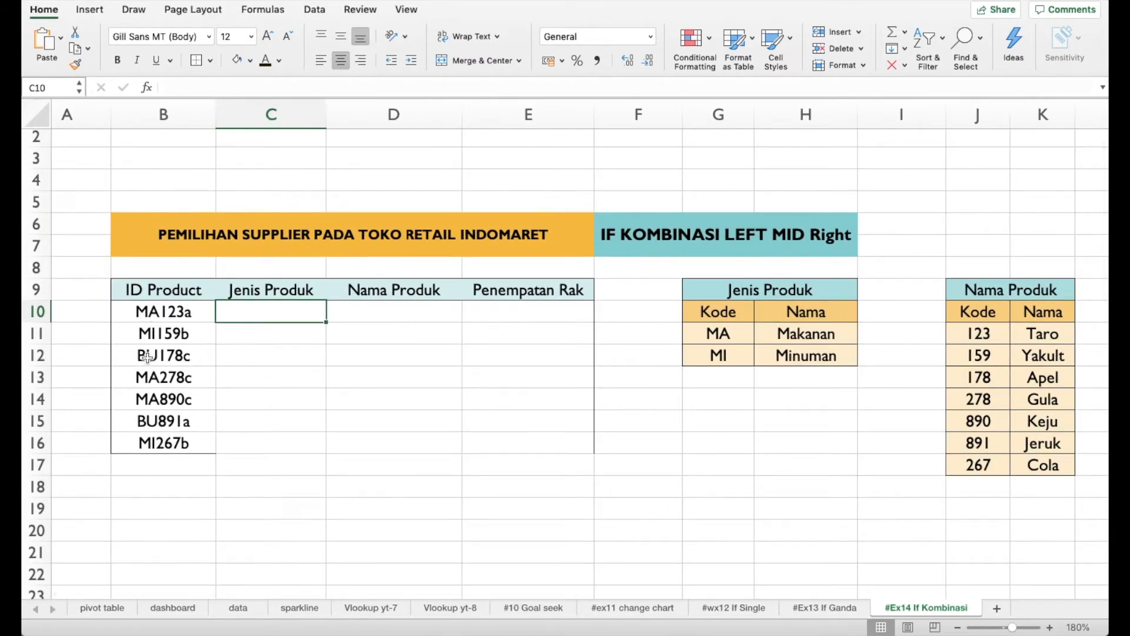
pyautogui.hscroll(3, 257, 386)
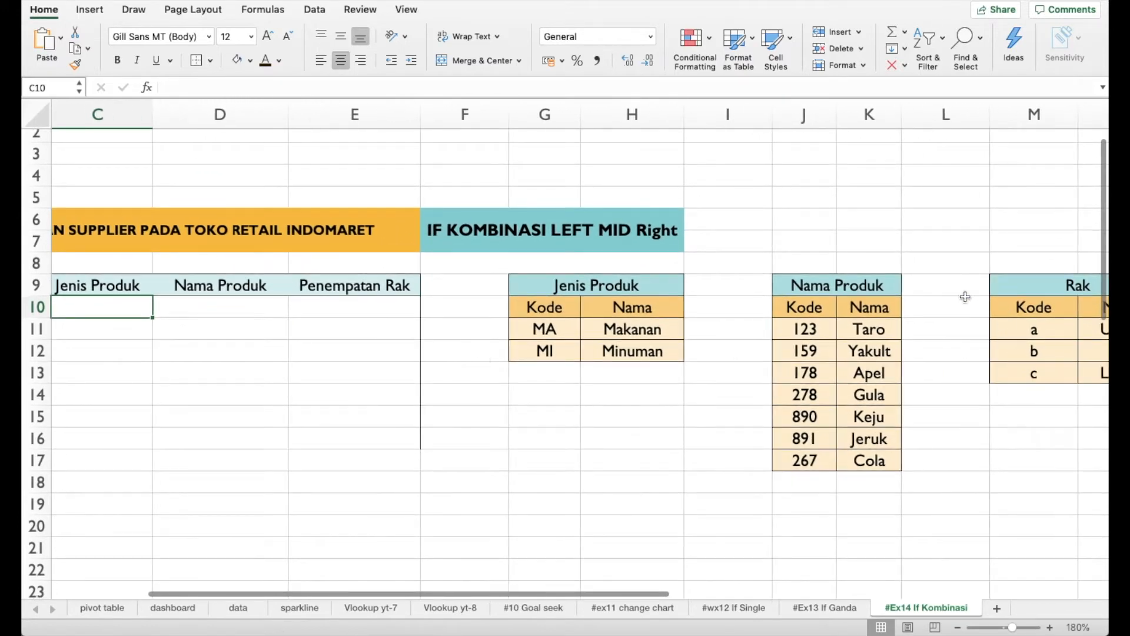
pyautogui.hscroll(-3, 671, 379)
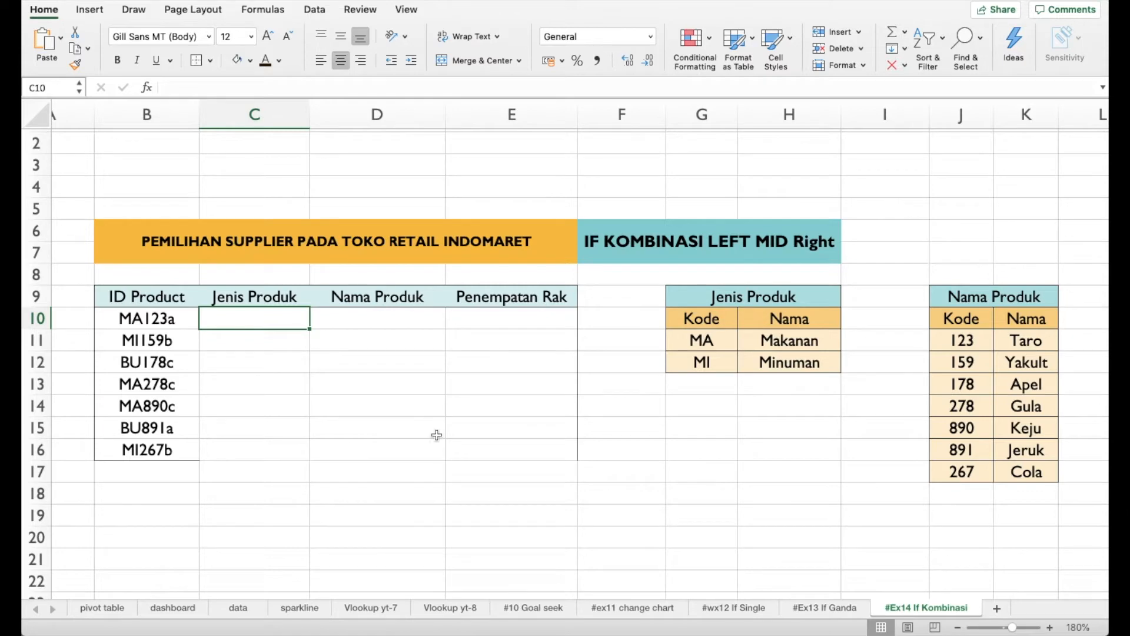
pyautogui.hscroll(4, 530, 442)
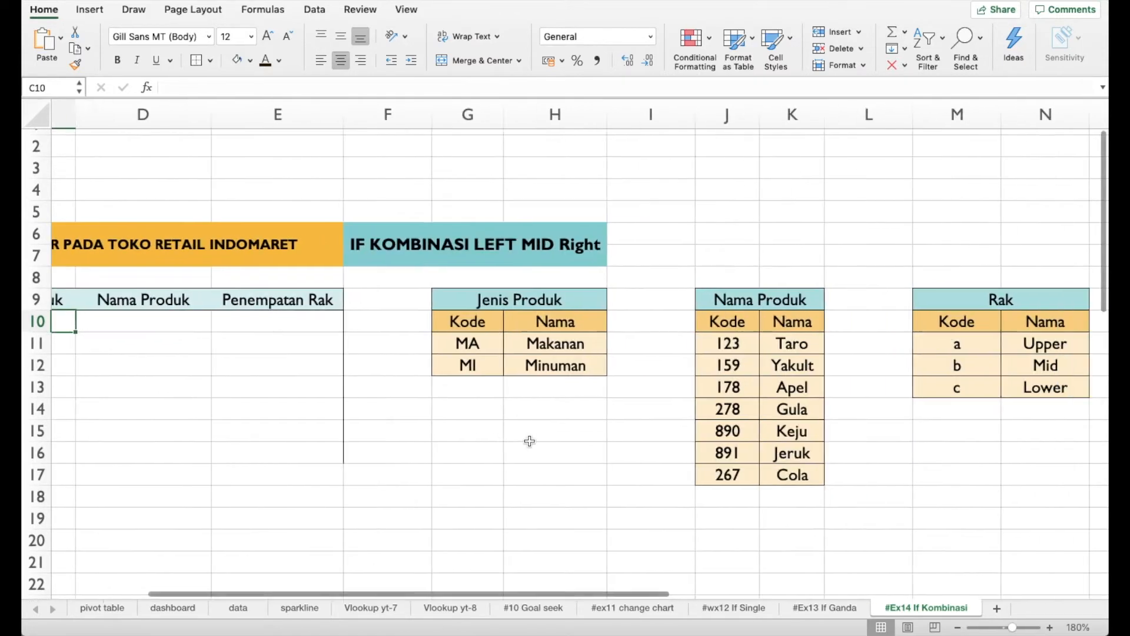
pyautogui.hscroll(-4, 750, 360)
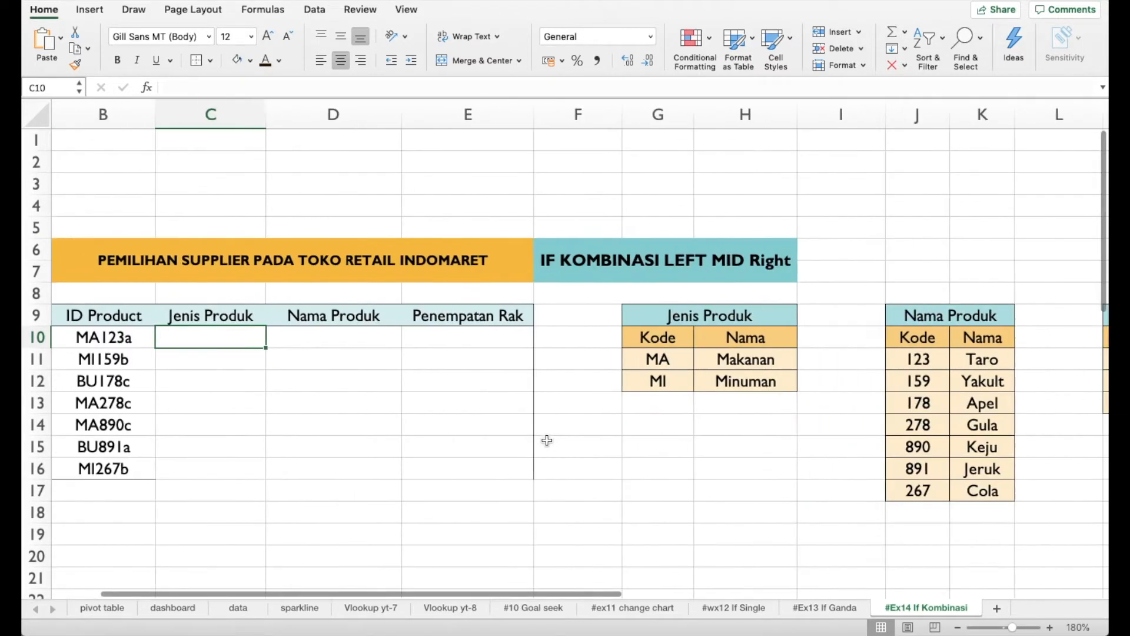
pyautogui.hscroll(3, 749, 410)
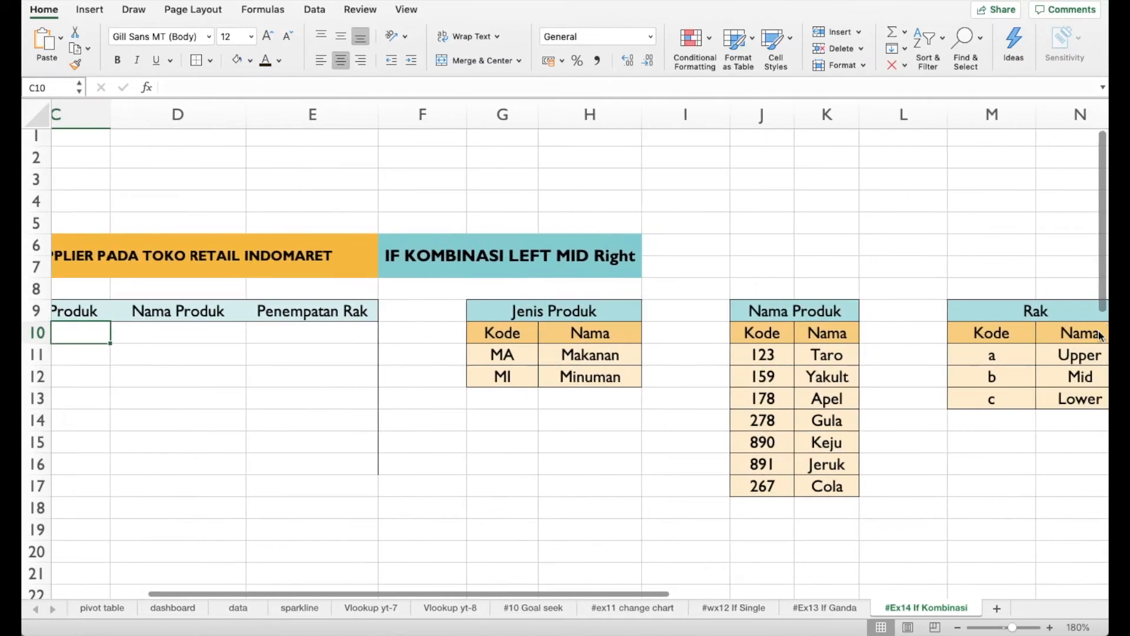
pyautogui.hscroll(-4, 787, 471)
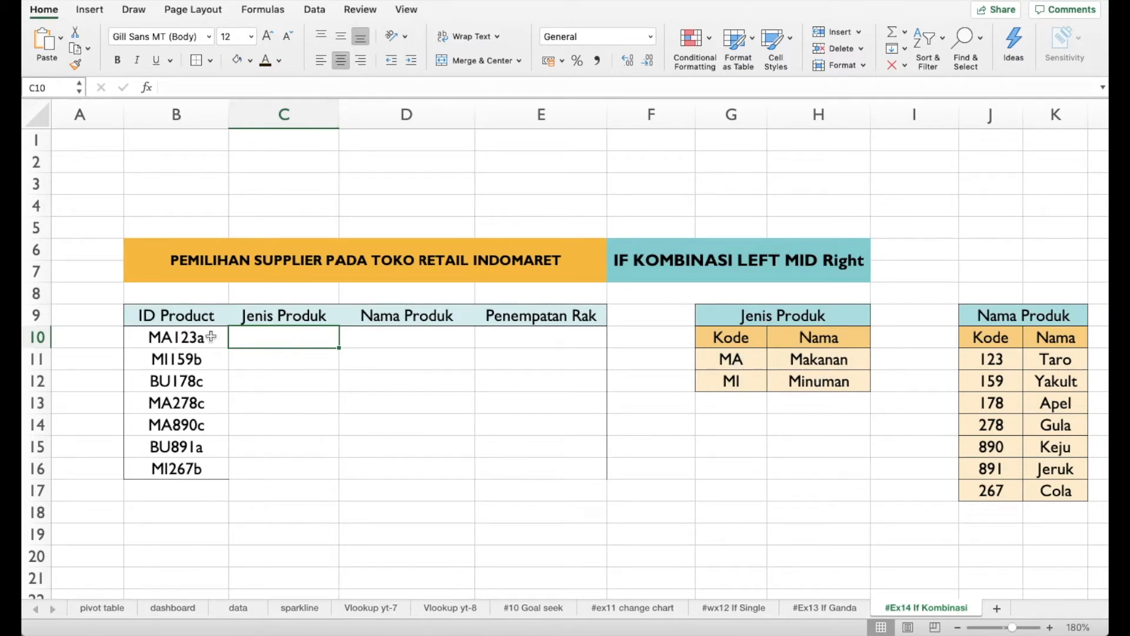
pyautogui.scroll(-1, 658, 197)
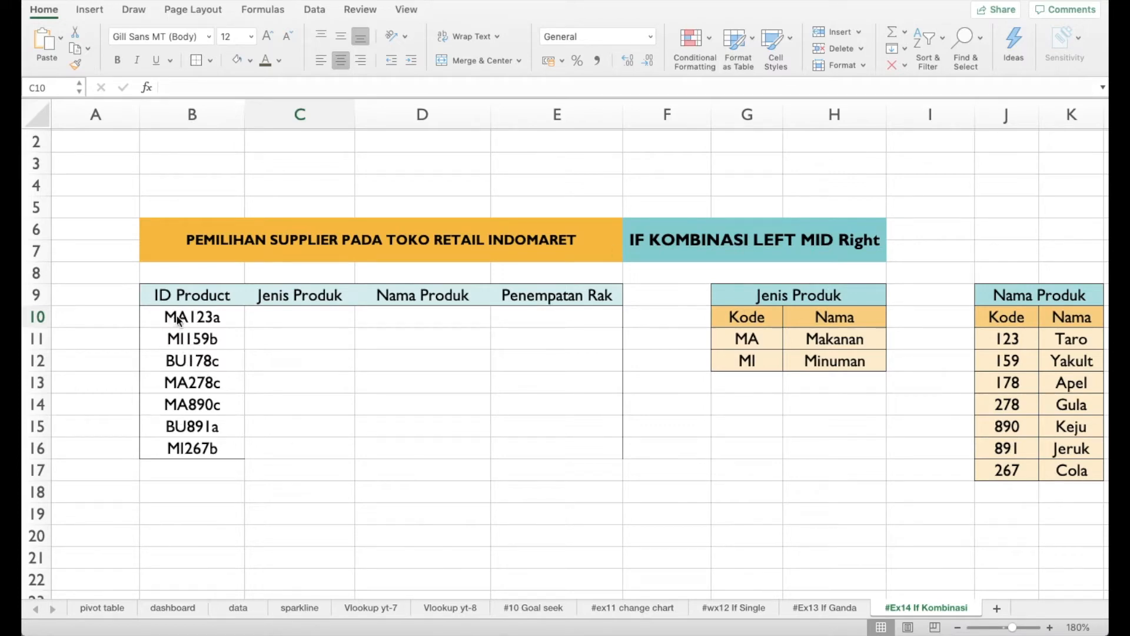
# Begin an IF formula in C10 whose test extracts the first 2 characters of B10 with LEFT: =IF(LEFT(B10;2)
pyautogui.click(278, 312)
pyautogui.write('=')
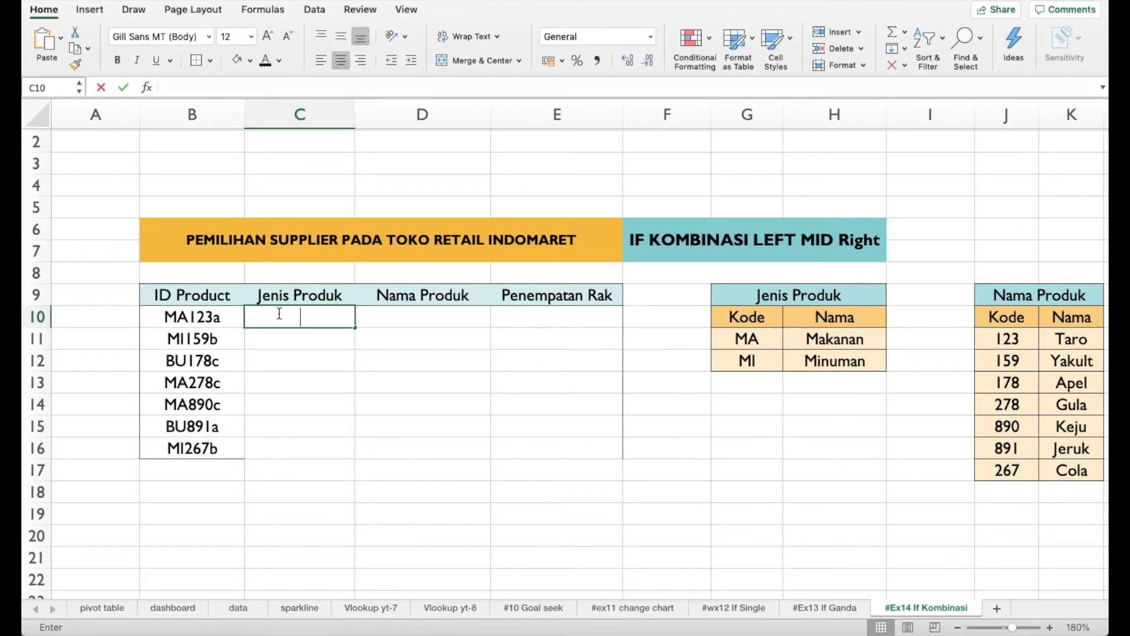
pyautogui.write('if')
pyautogui.press('Tab')
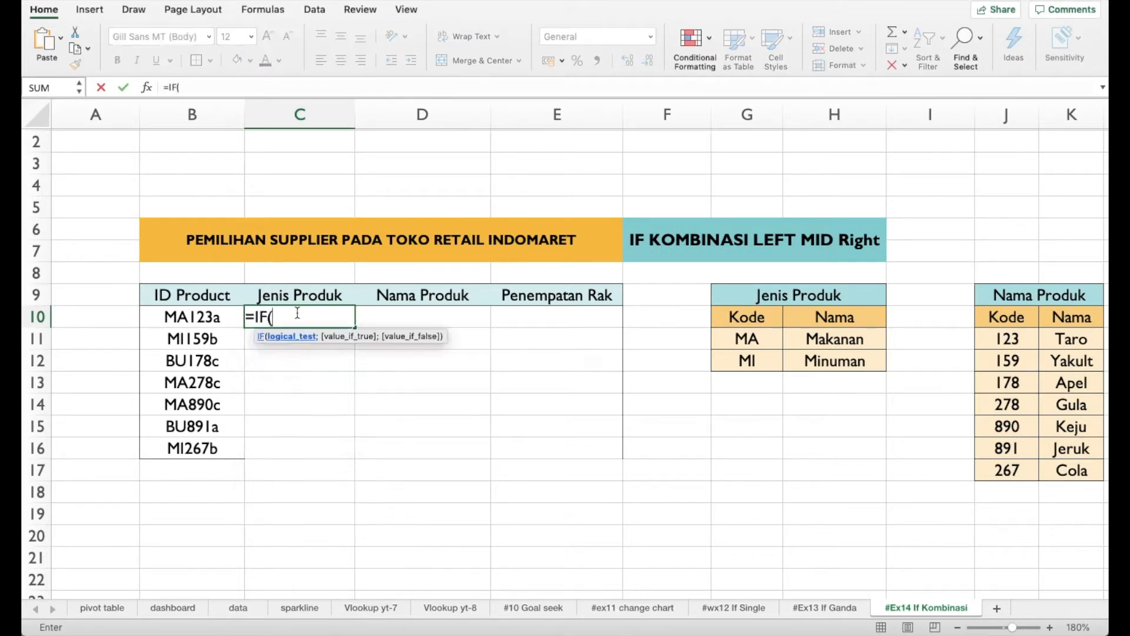
pyautogui.write('left')
pyautogui.press('Tab')
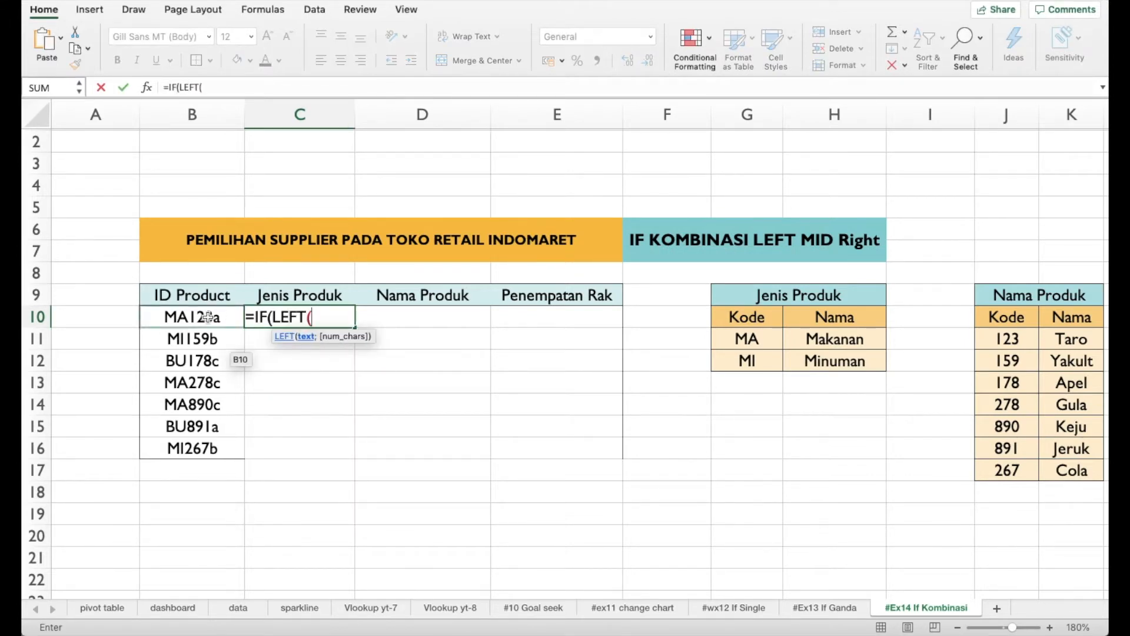
pyautogui.click(180, 320)
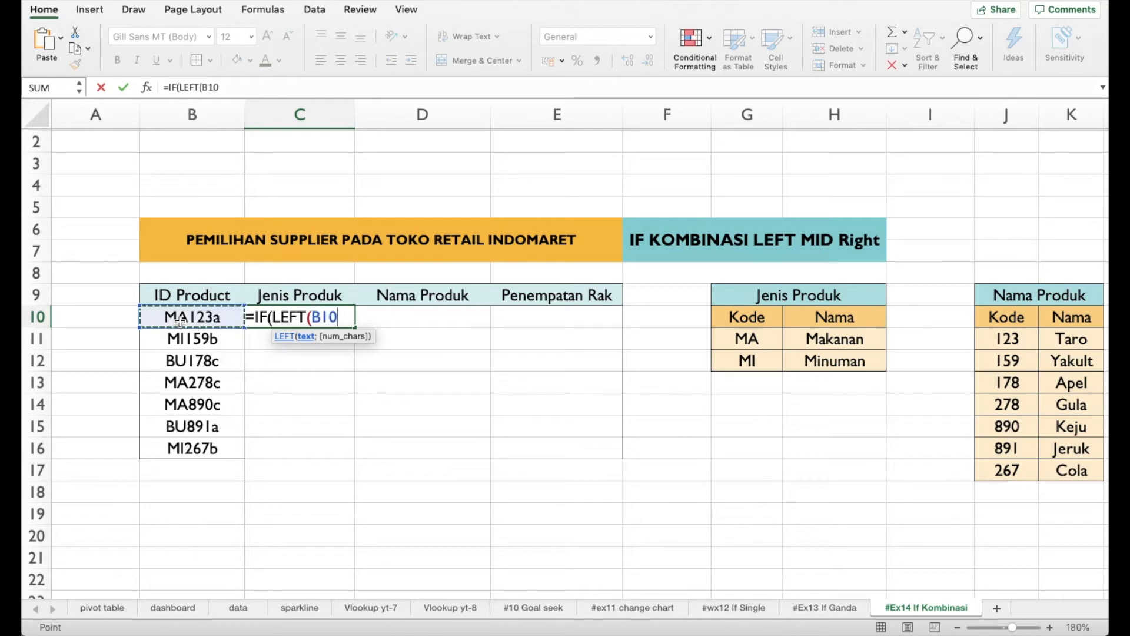
pyautogui.write(';')
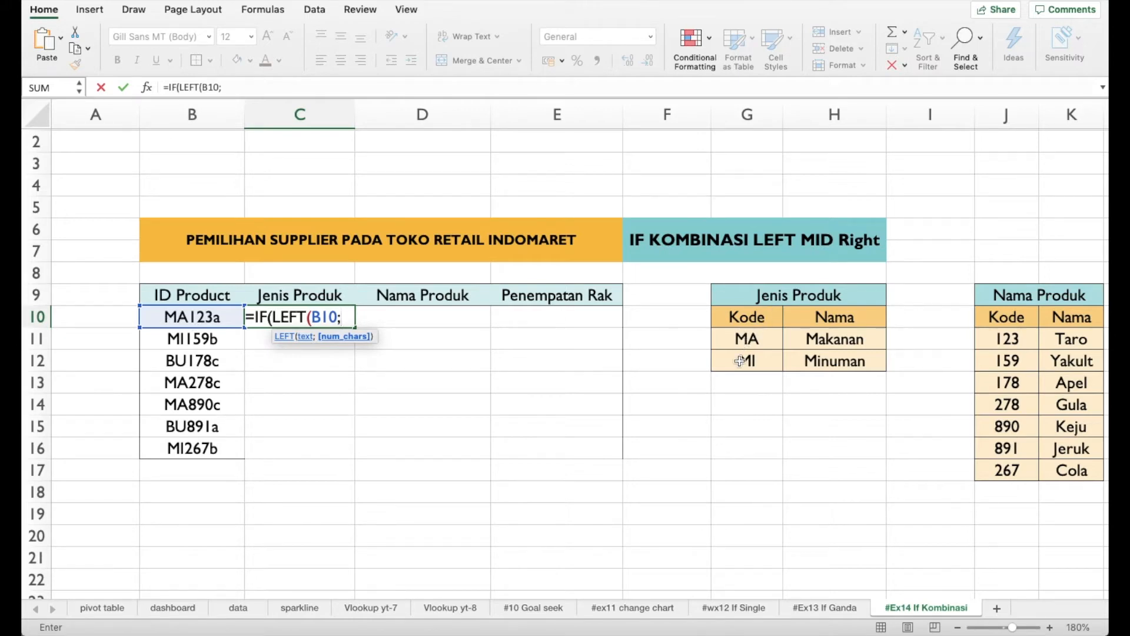
pyautogui.write('2)')
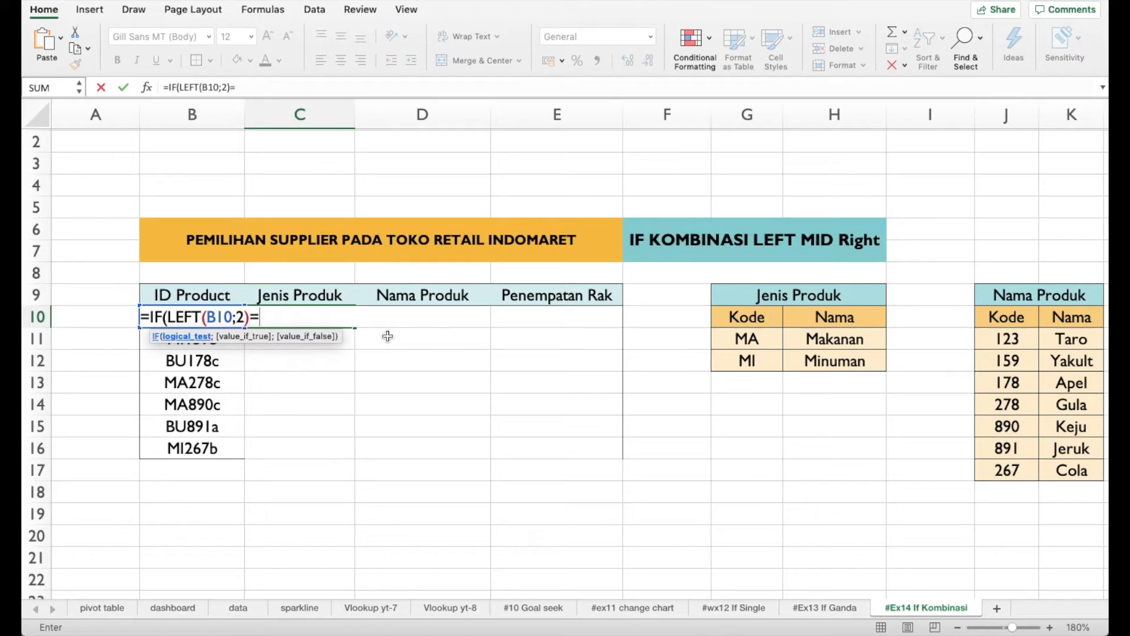
pyautogui.write('="MA";')
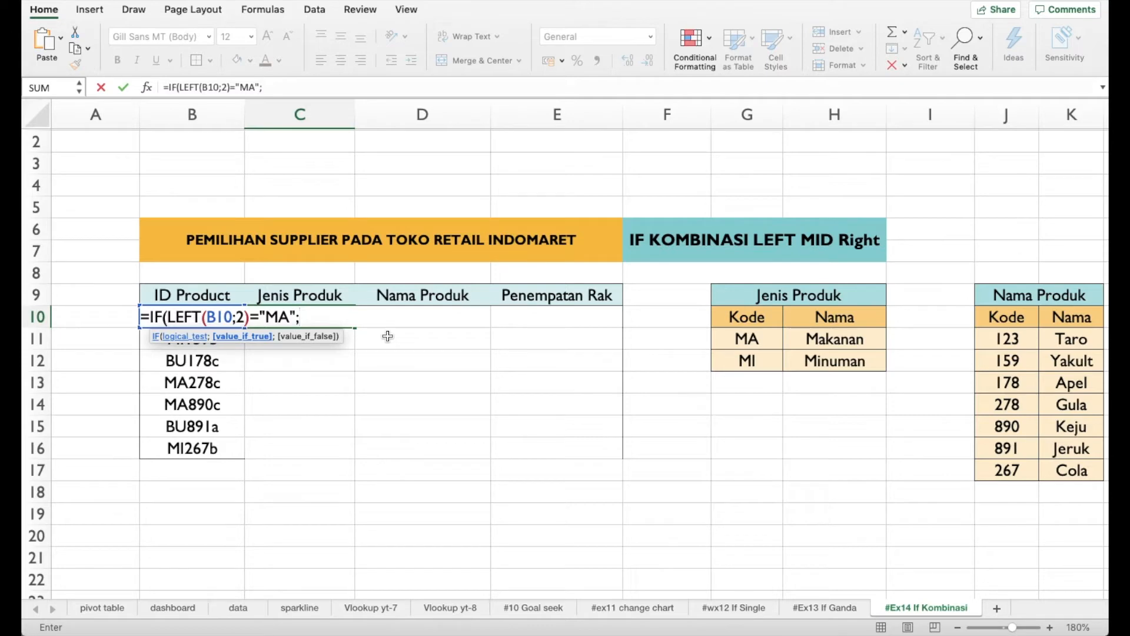
pyautogui.write('"Makanan')
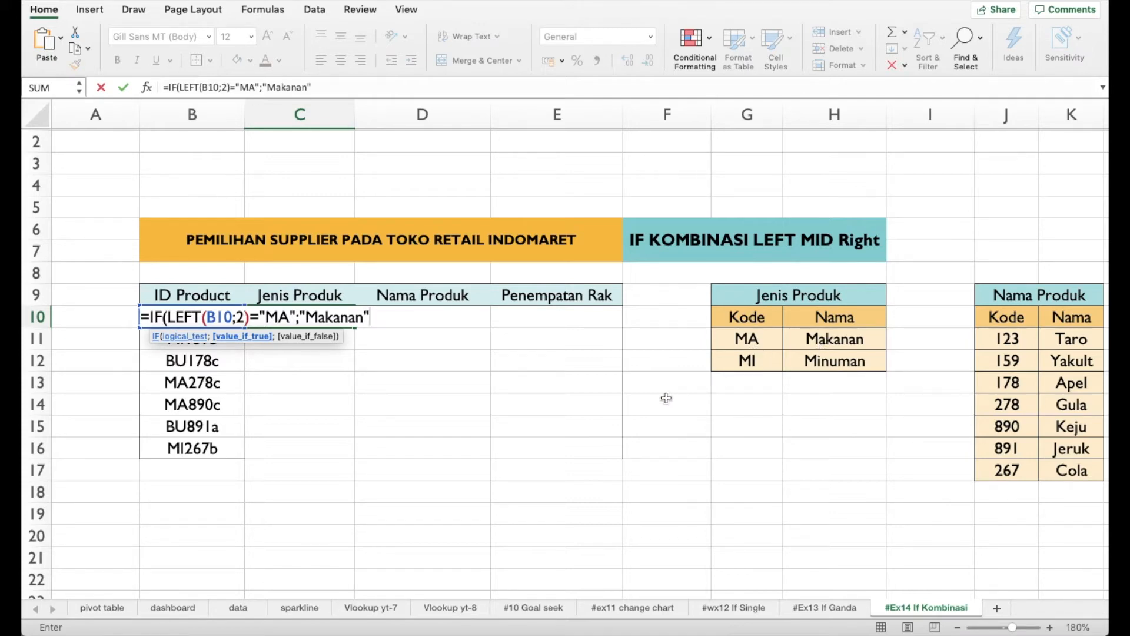
# Nest a second IF in the C10 formula's false argument, testing the first 2 characters of B10 with LEFT(B10;2)
pyautogui.write(';if')
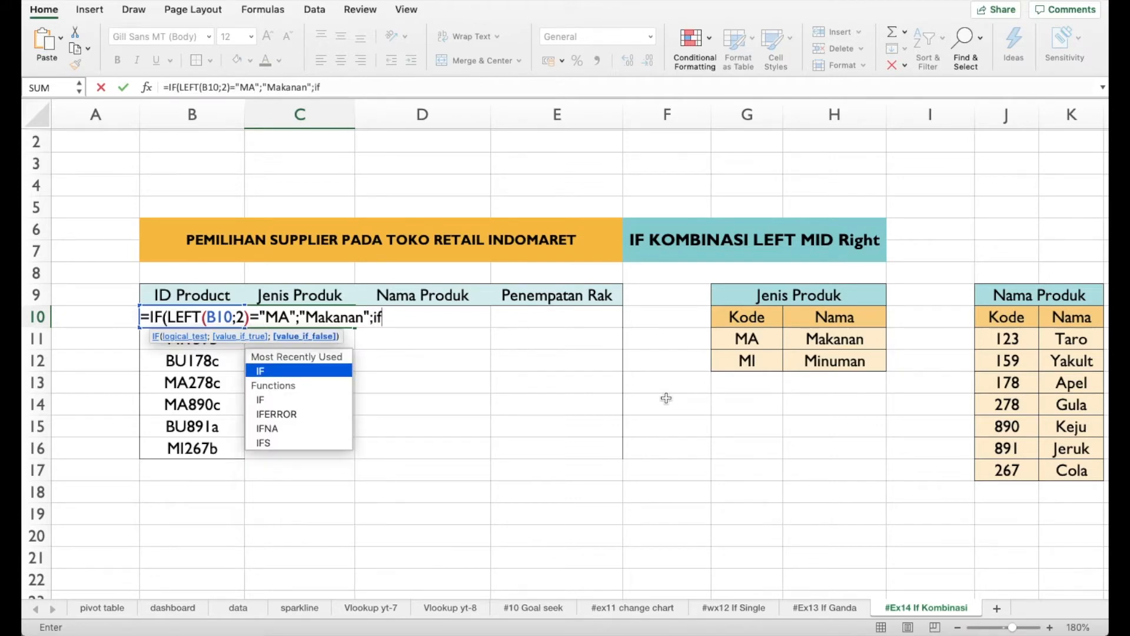
pyautogui.press('Tab')
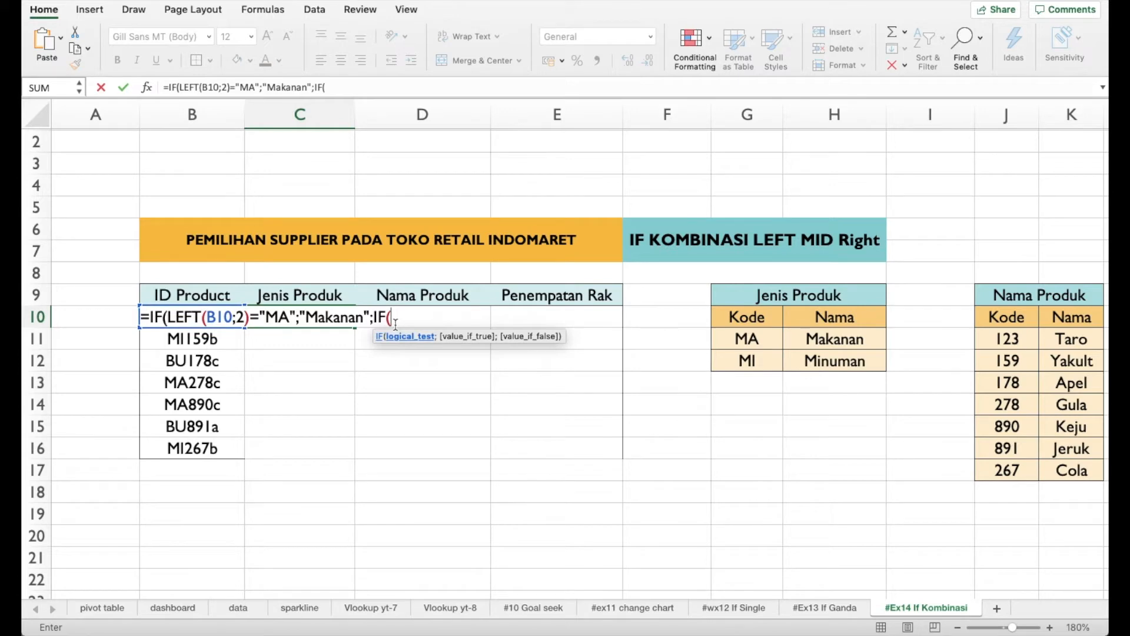
pyautogui.write('lef')
pyautogui.press('Tab')
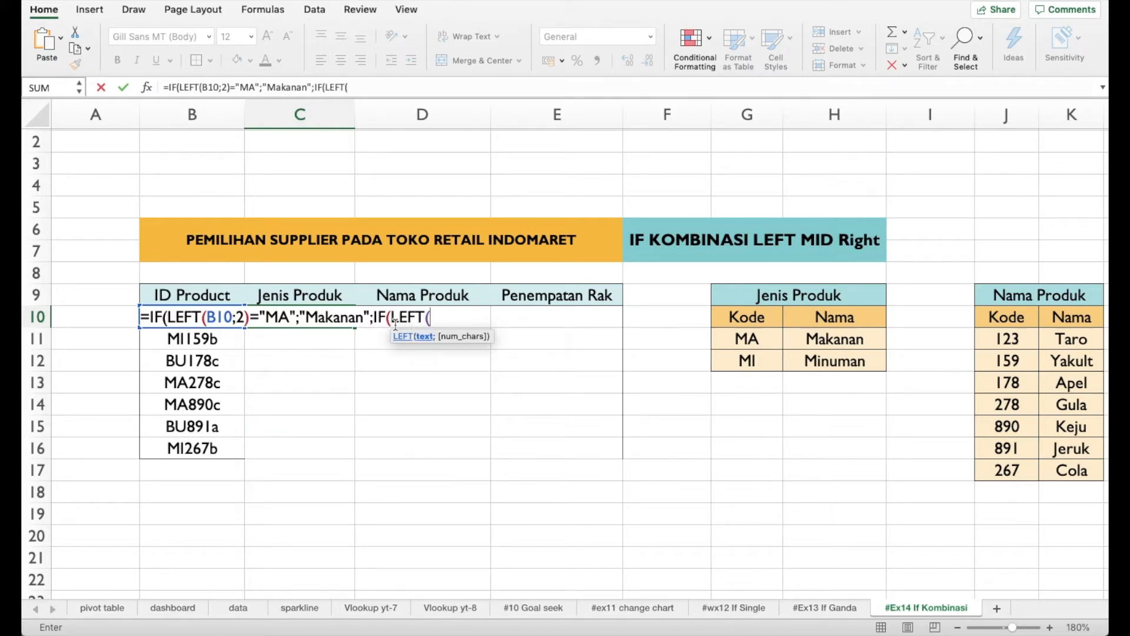
pyautogui.write('B10')
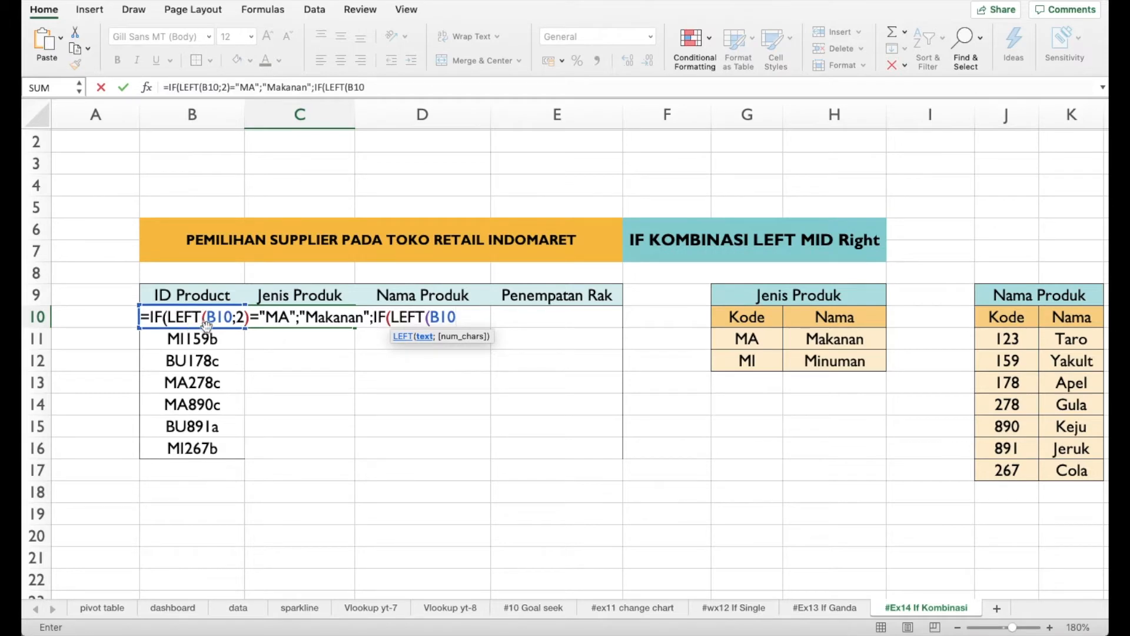
pyautogui.write(';2)')
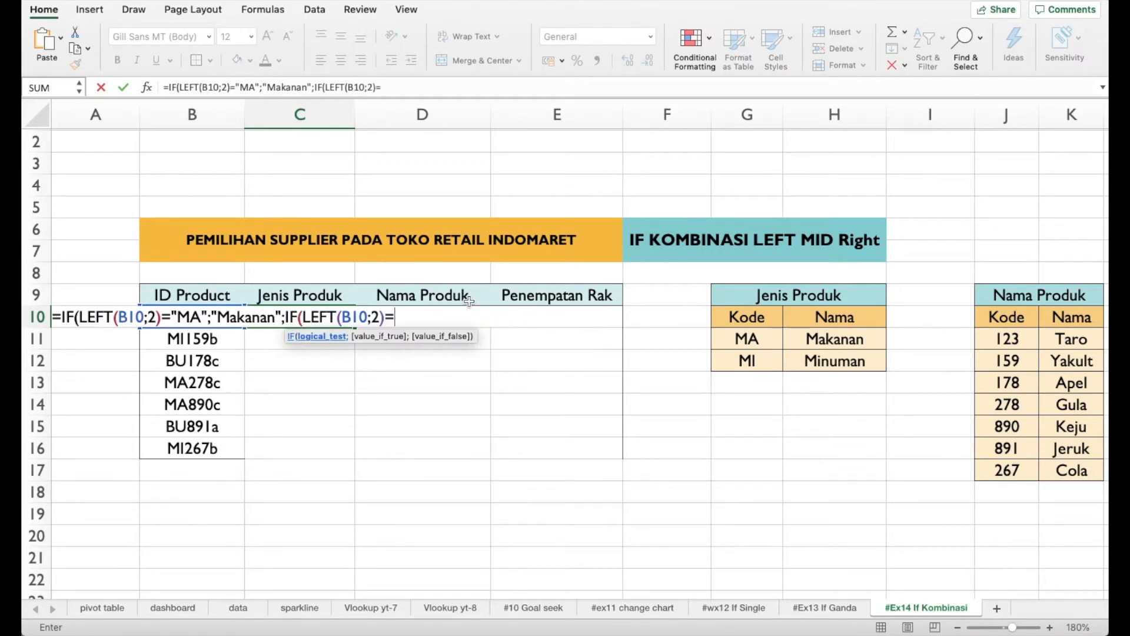
pyautogui.write('="MI')
pyautogui.write(';"Mini')
pyautogui.write('man"')
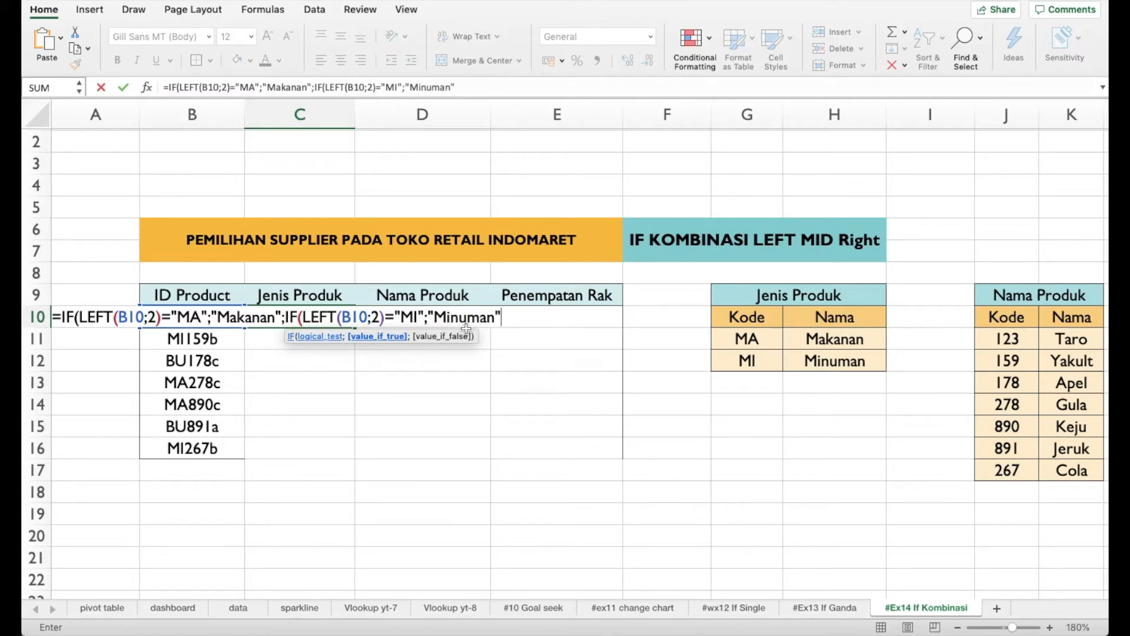
pyautogui.write(')')
# Complete the C10 formula so code "MI" returns "Minuman", and accept the proposed closing-parenthesis correction
pyautogui.press('Return')
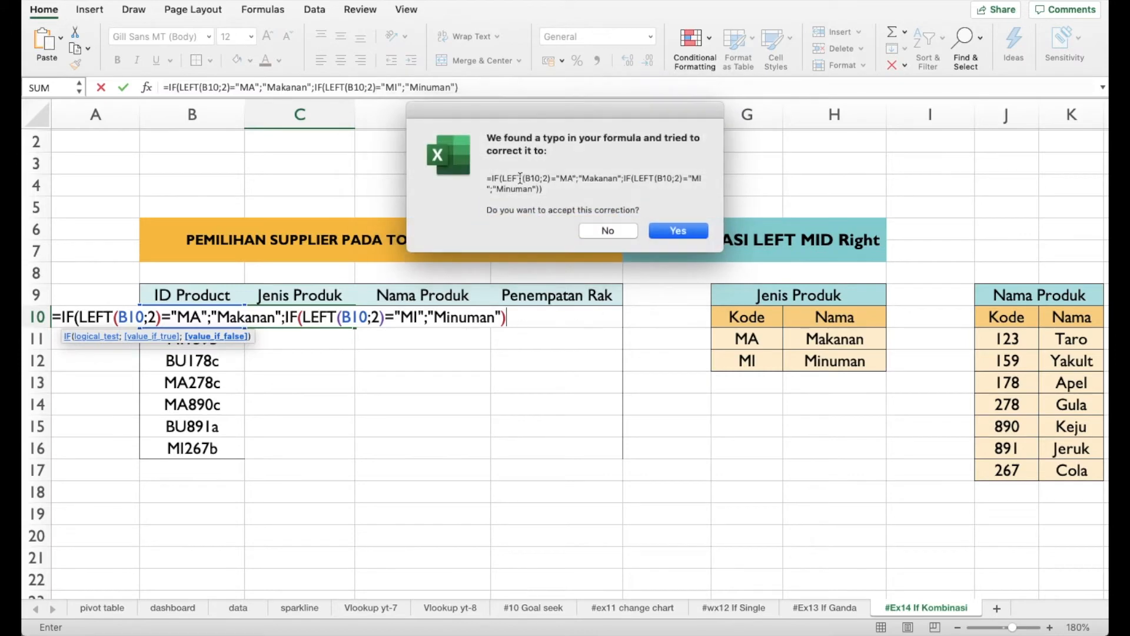
pyautogui.click(693, 232)
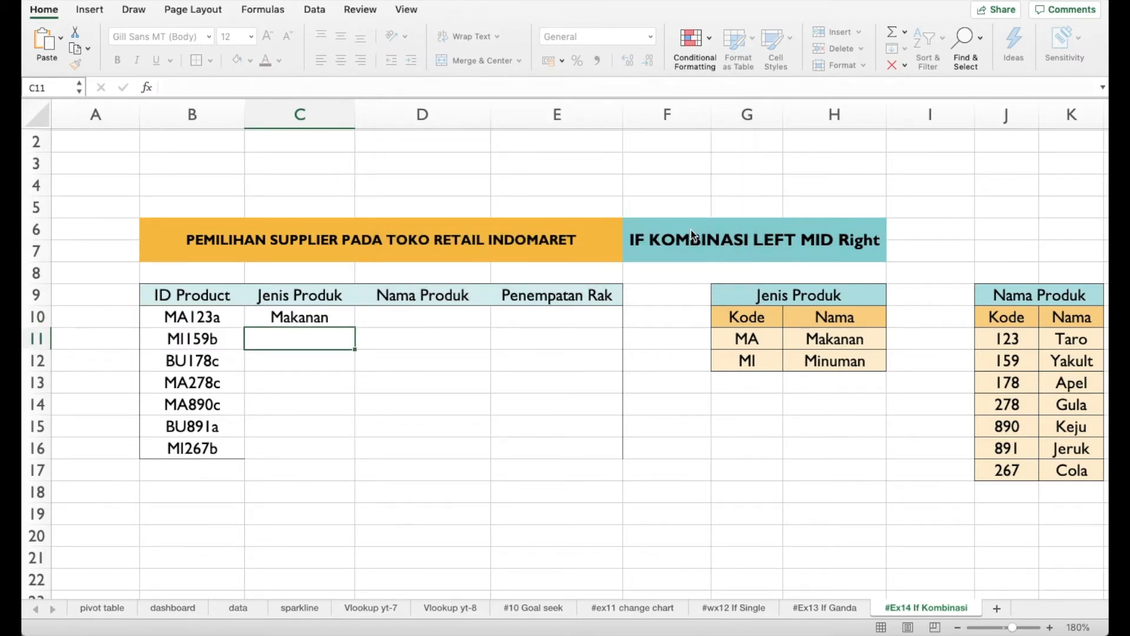
# Fill the Jenis Produk formula from C10 down to C16 and compare the results with the ID Product codes
pyautogui.click(350, 318)
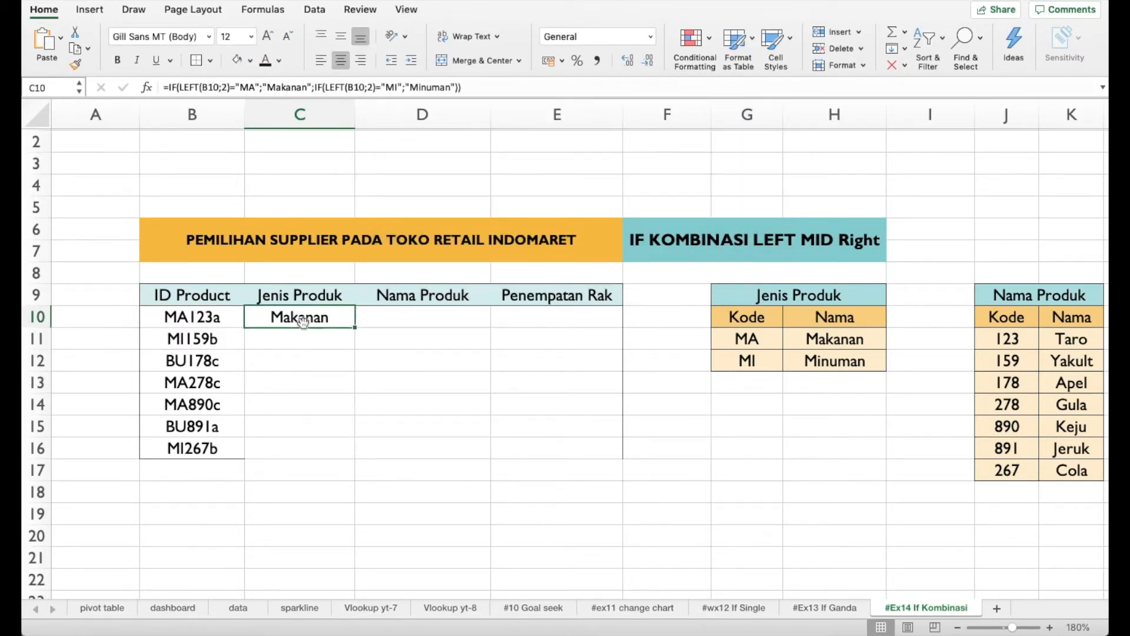
pyautogui.doubleClick(356, 328)
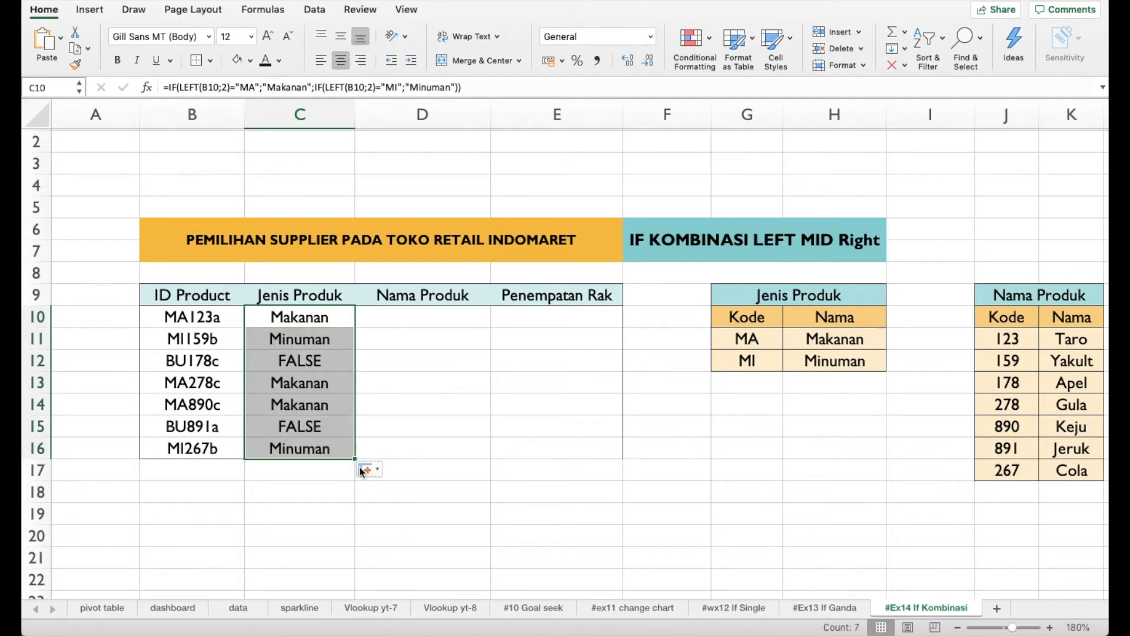
pyautogui.click(416, 377)
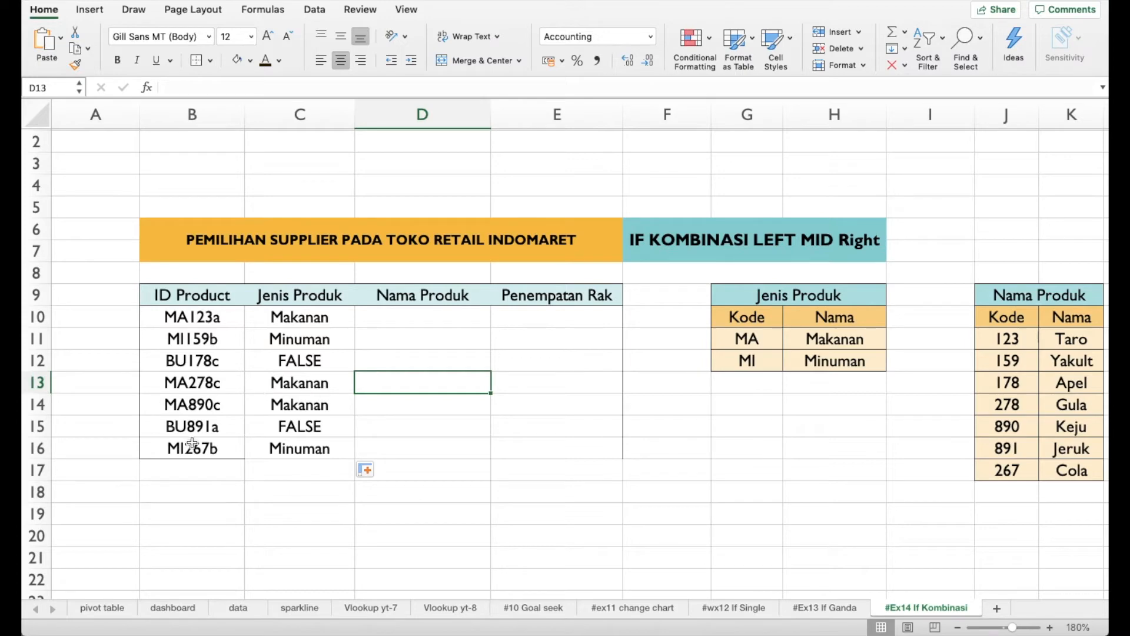
pyautogui.click(226, 425)
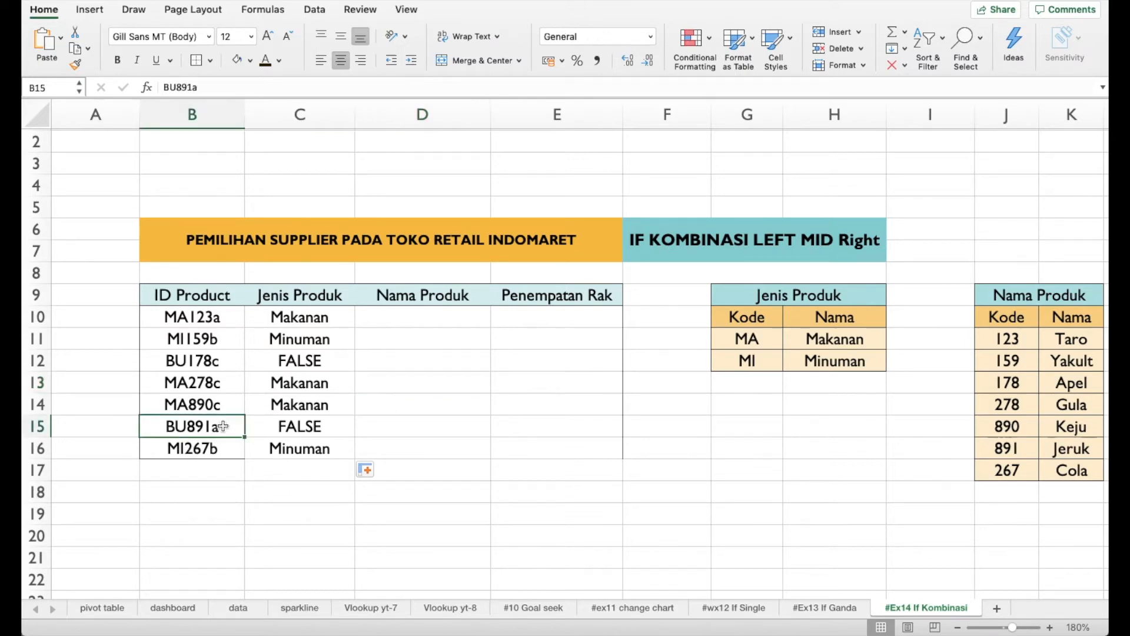
pyautogui.click(327, 412)
pyautogui.click(323, 422)
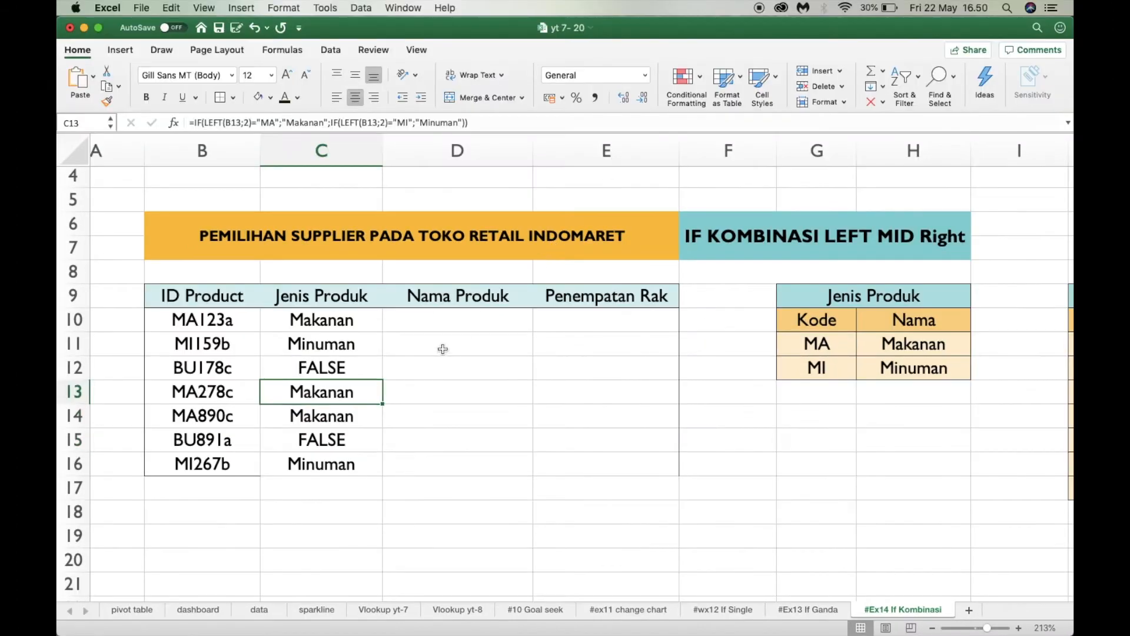
# Begin an IF formula in D10 under Nama Produk with MID as its logical test: =IF(MID(
pyautogui.click(435, 321)
pyautogui.hscroll(5, 571, 479)
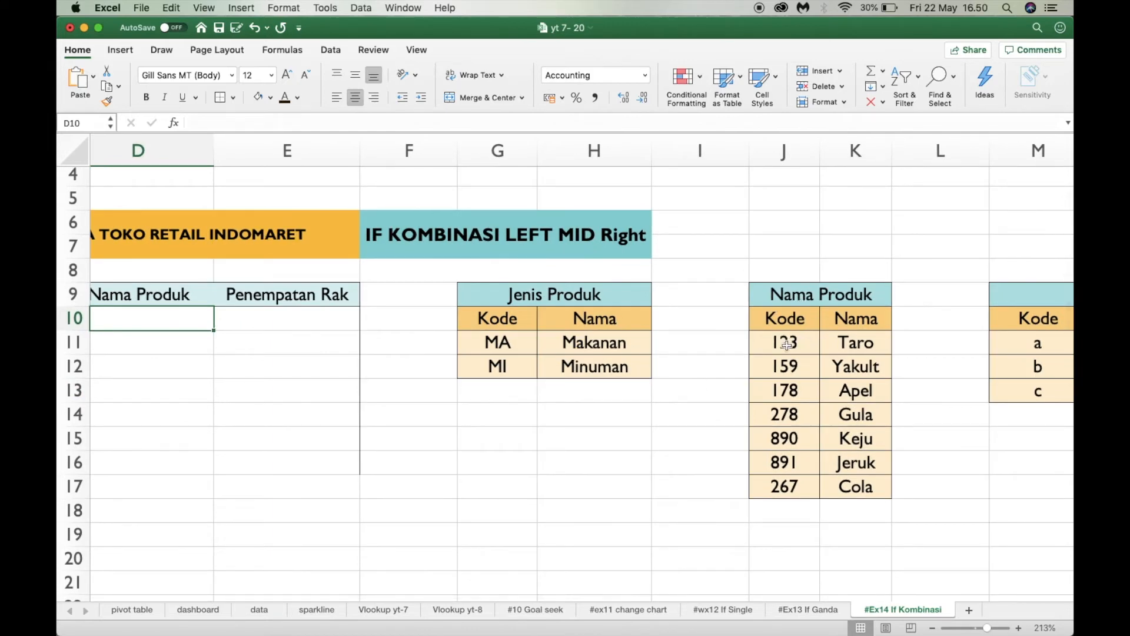
pyautogui.hscroll(-5, 796, 426)
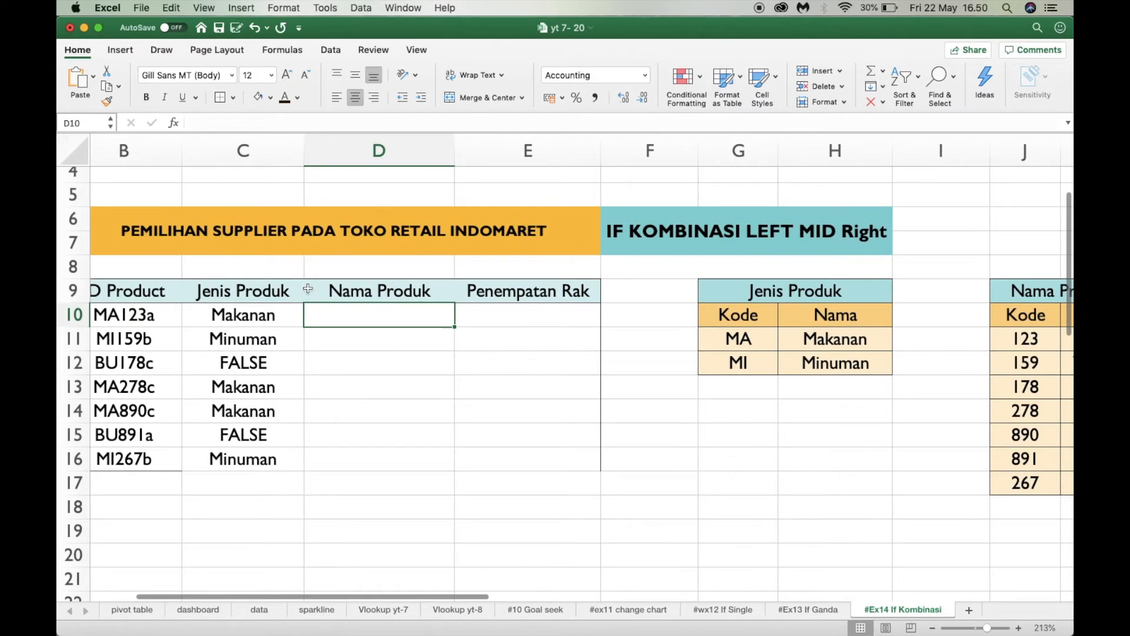
pyautogui.write('=')
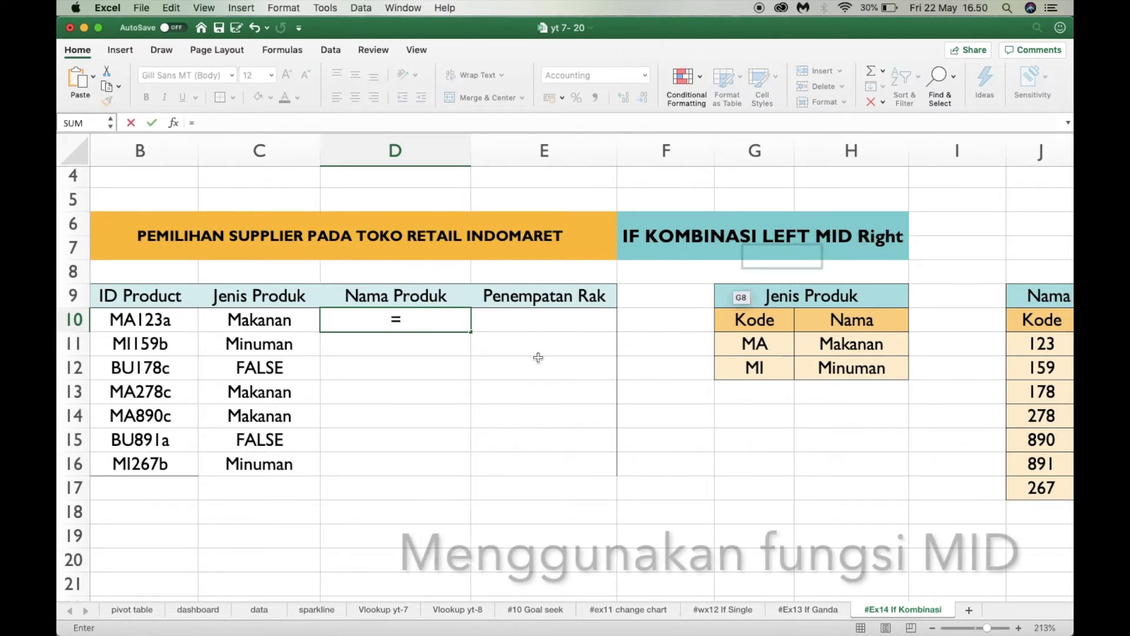
pyautogui.hscroll(-2, 424, 430)
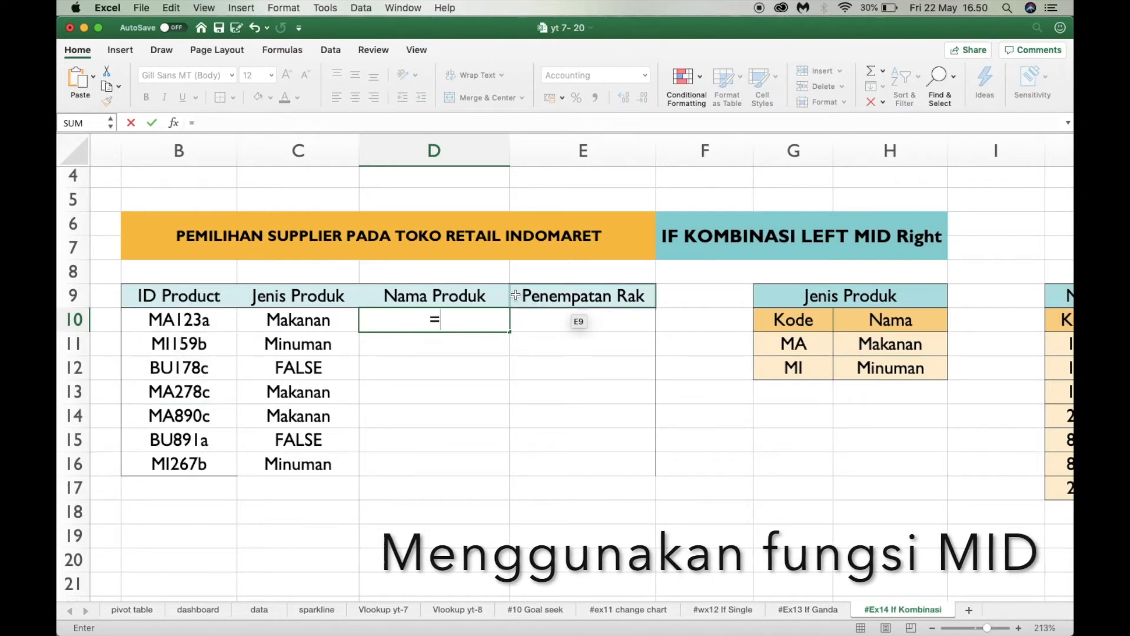
pyautogui.write('if')
pyautogui.press('Tab')
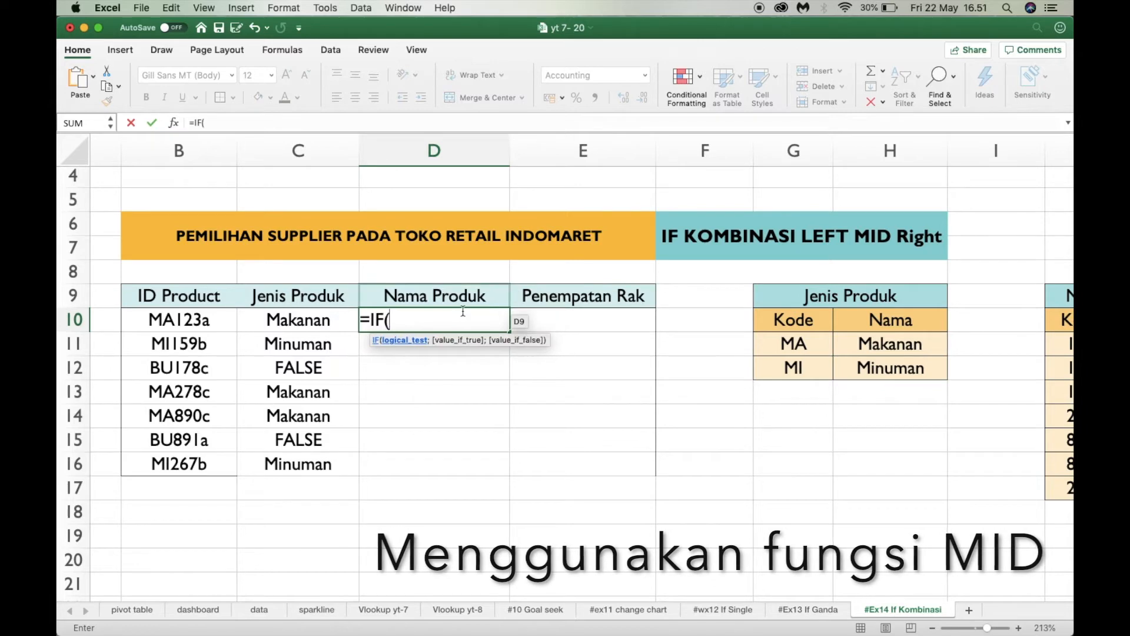
pyautogui.press('BackSpace')
pyautogui.write('(mud')
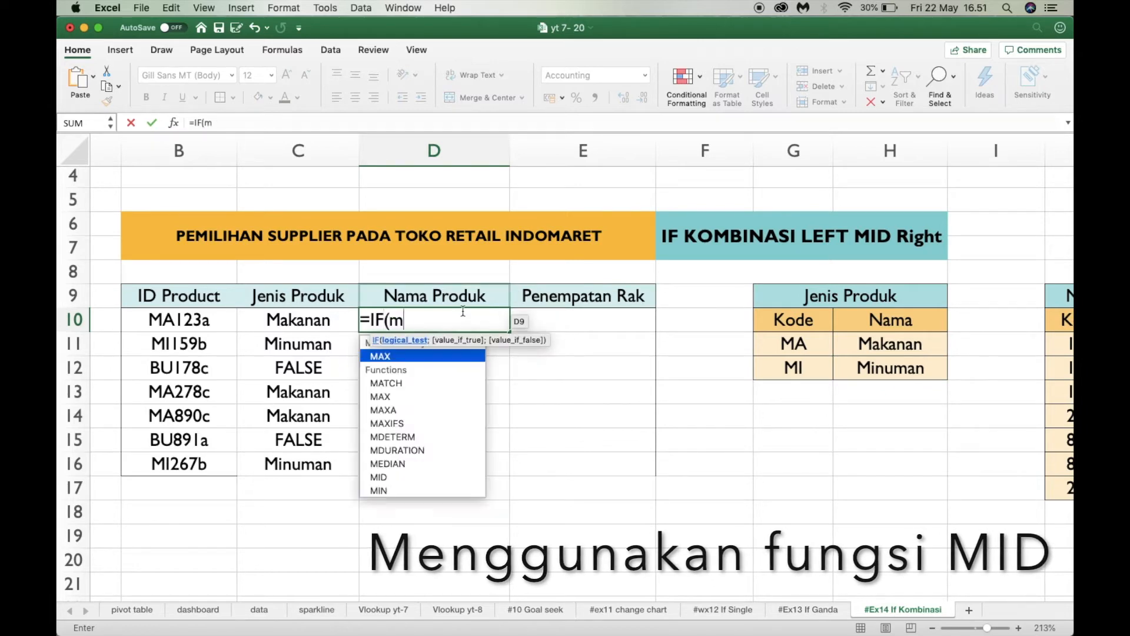
pyautogui.press('BackSpace')
pyautogui.press('BackSpace')
pyautogui.write('id')
pyautogui.press('Tab')
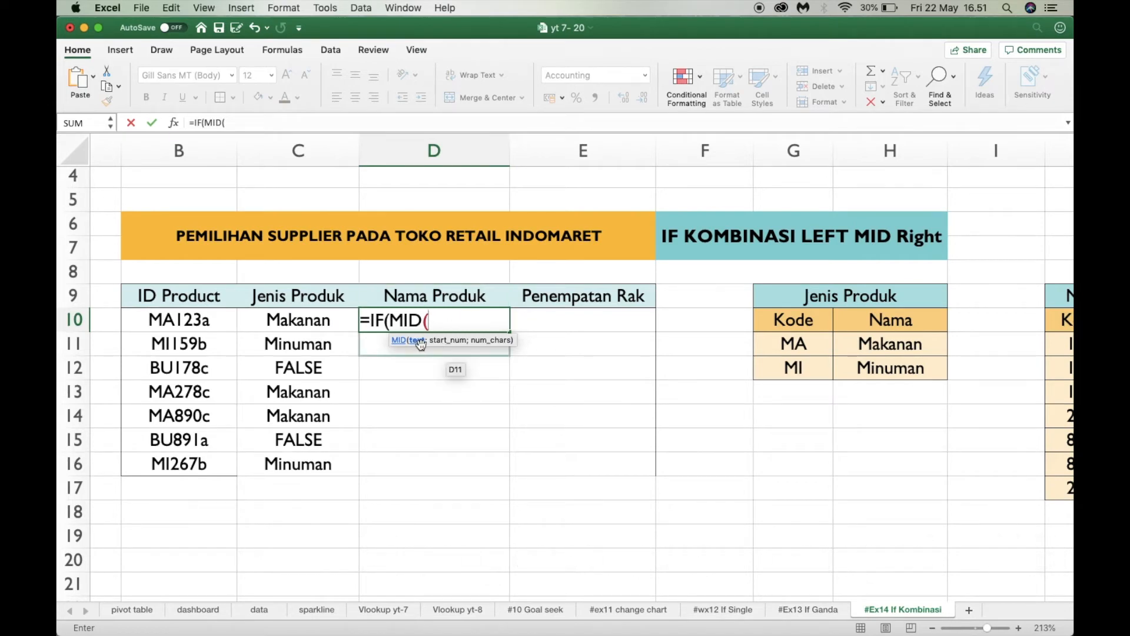
# Complete the MID function in D10 to extract 3 characters from B10 starting at character 3: MID(B10;3;3)
pyautogui.click(184, 321)
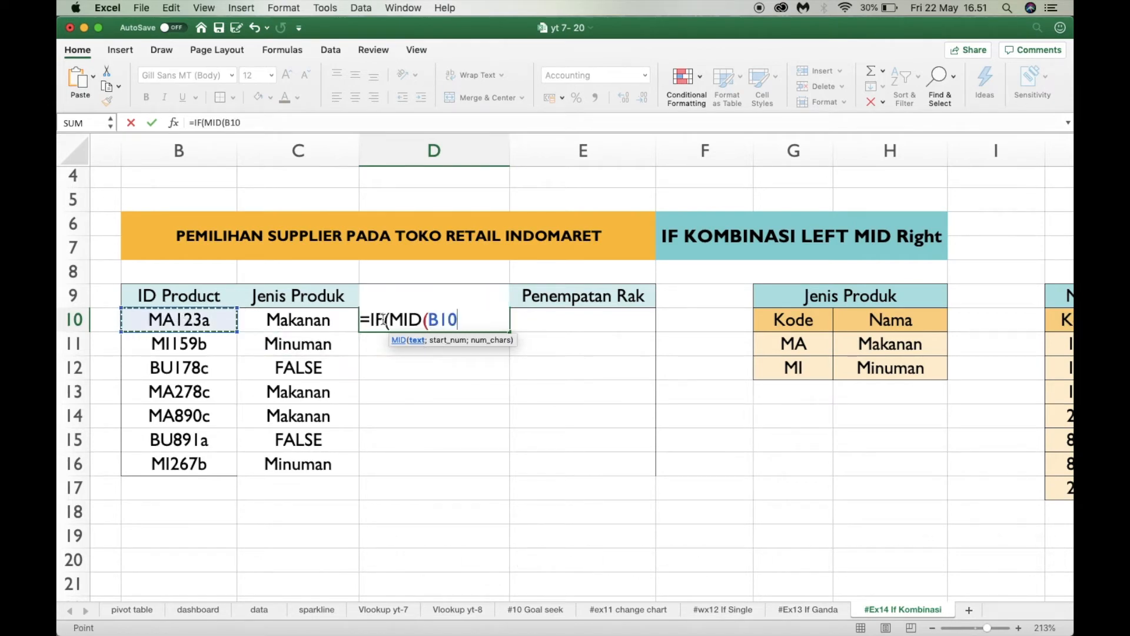
pyautogui.write(';')
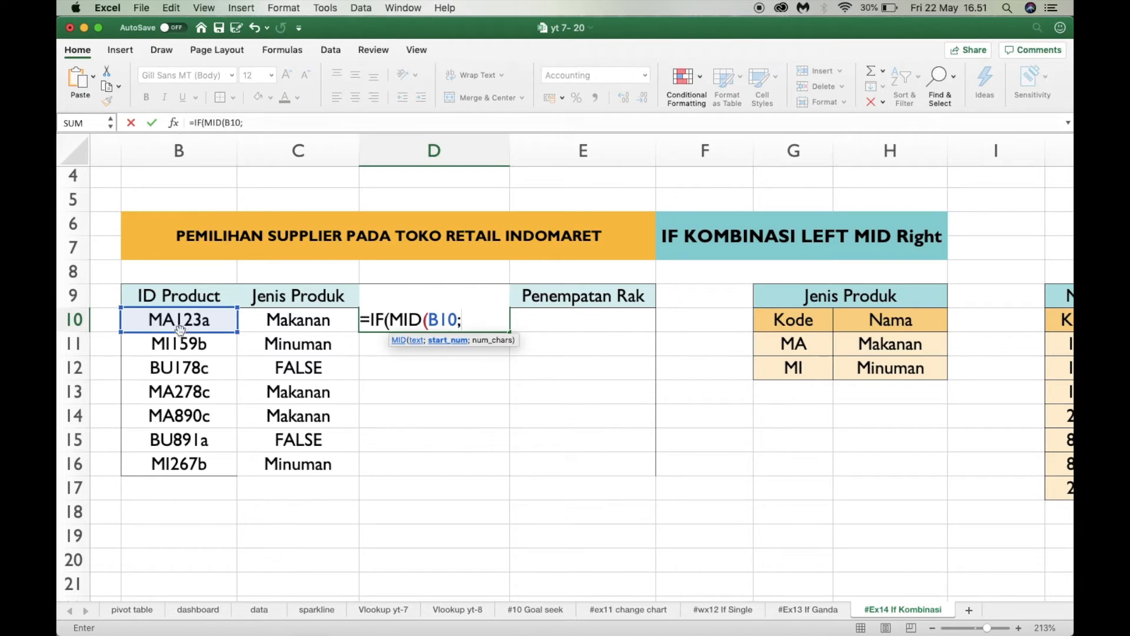
pyautogui.write('3')
pyautogui.write(';')
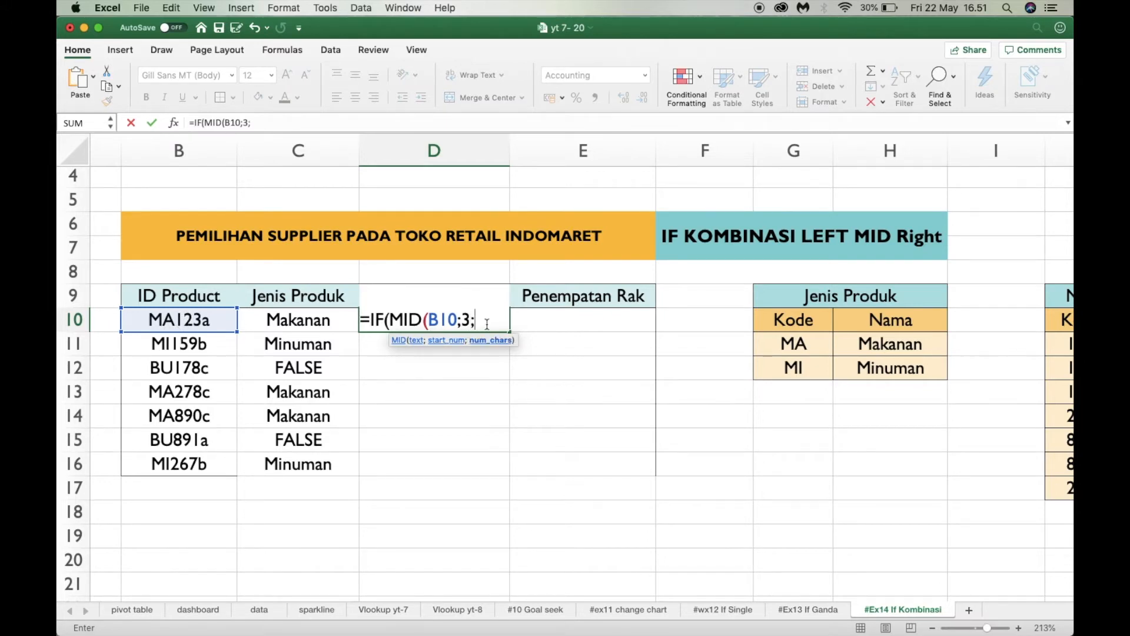
pyautogui.write('3')
pyautogui.write(')')
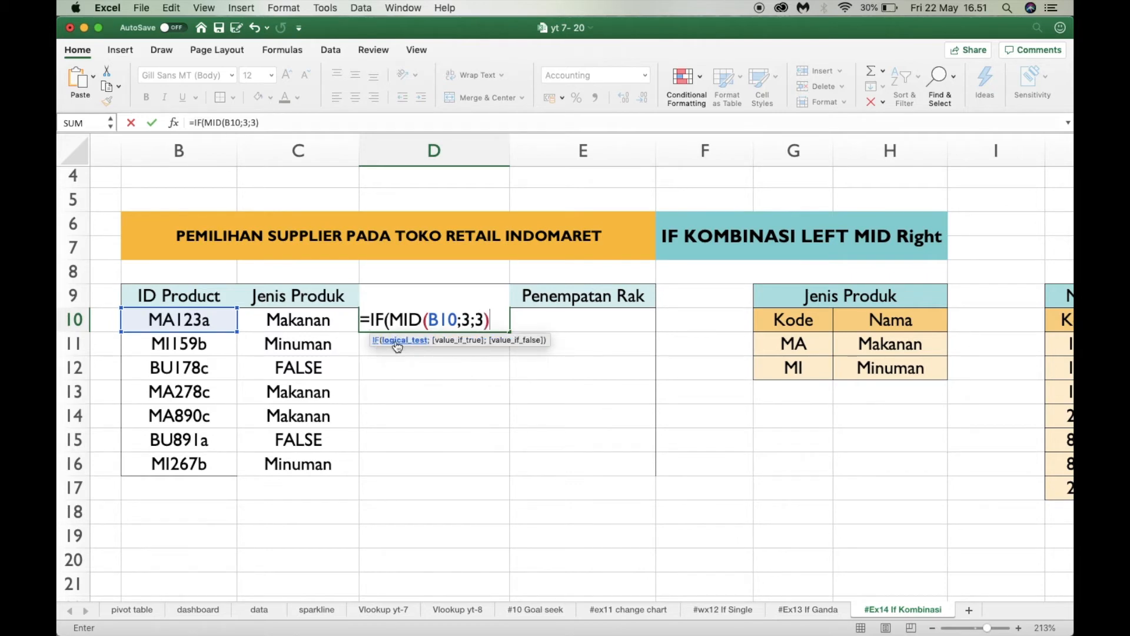
pyautogui.write('="123')
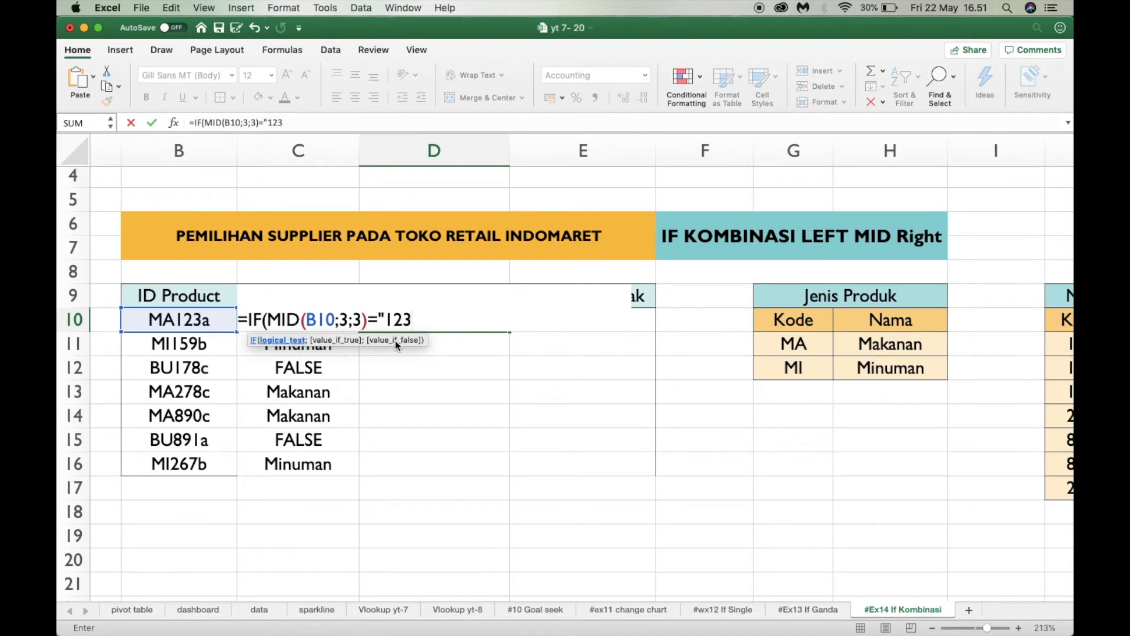
# Extend the D10 formula to compare the extracted code with "123" and return "Taro" when it matches
pyautogui.hscroll(5, 395, 340)
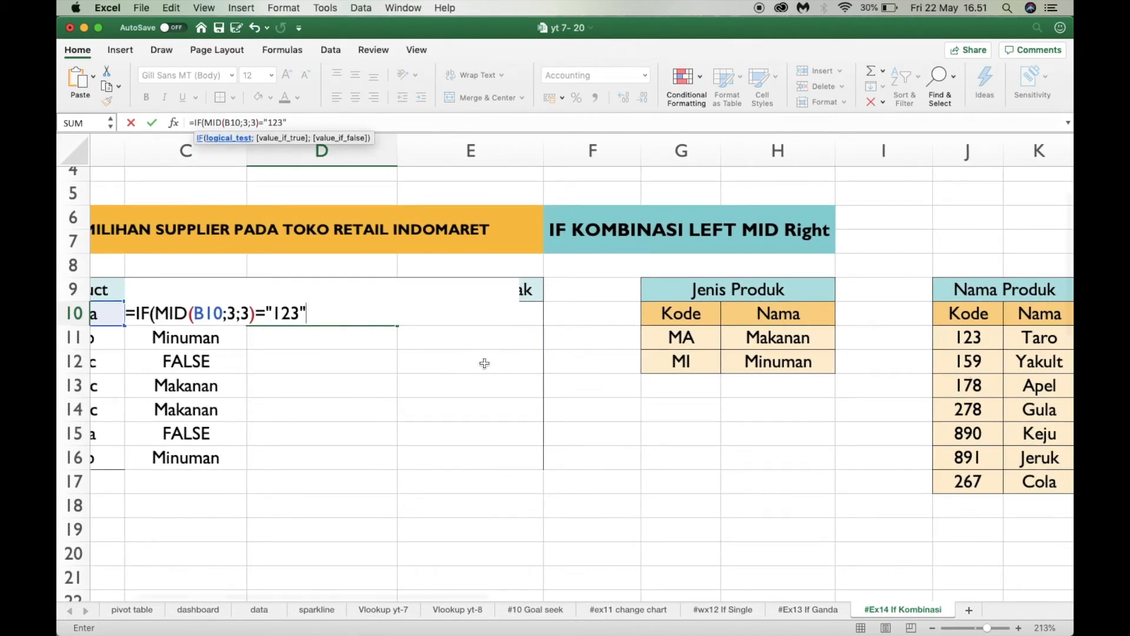
pyautogui.write('3";Taro')
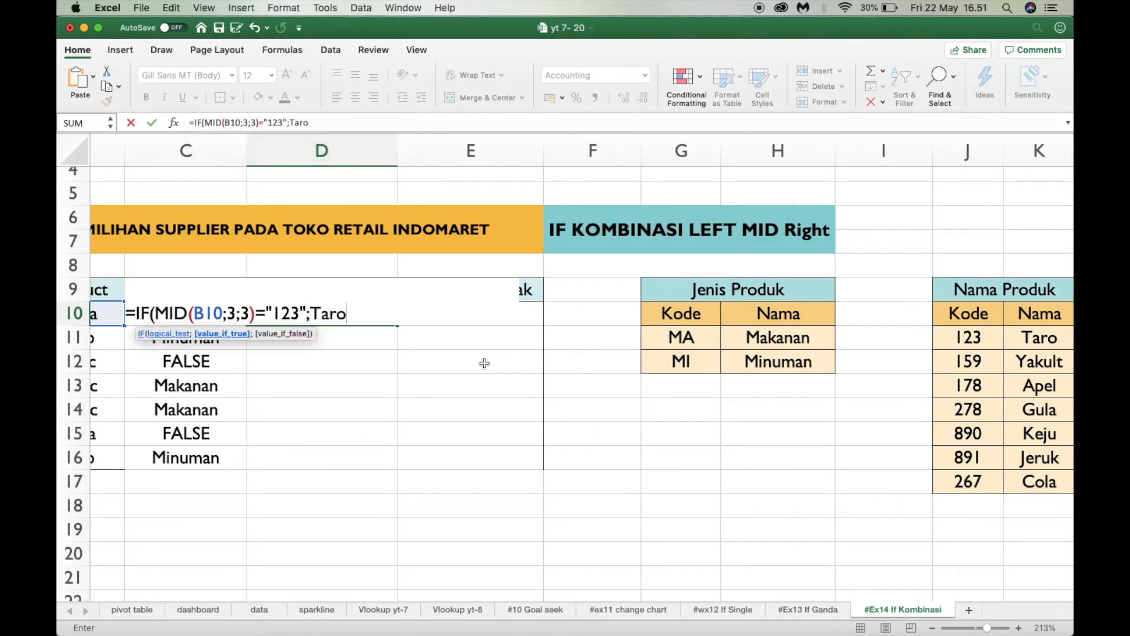
pyautogui.press('BackSpace')
pyautogui.press('BackSpace')
pyautogui.press('BackSpace')
pyautogui.press('BackSpace')
pyautogui.write('"Taro";')
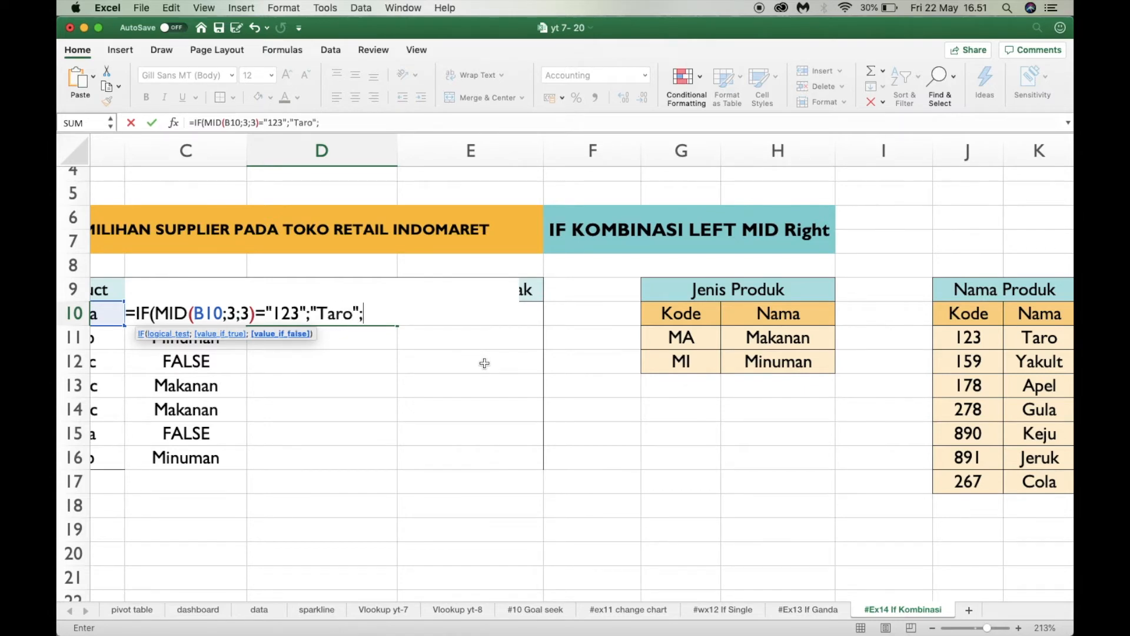
pyautogui.write('if')
pyautogui.press('BackSpace')
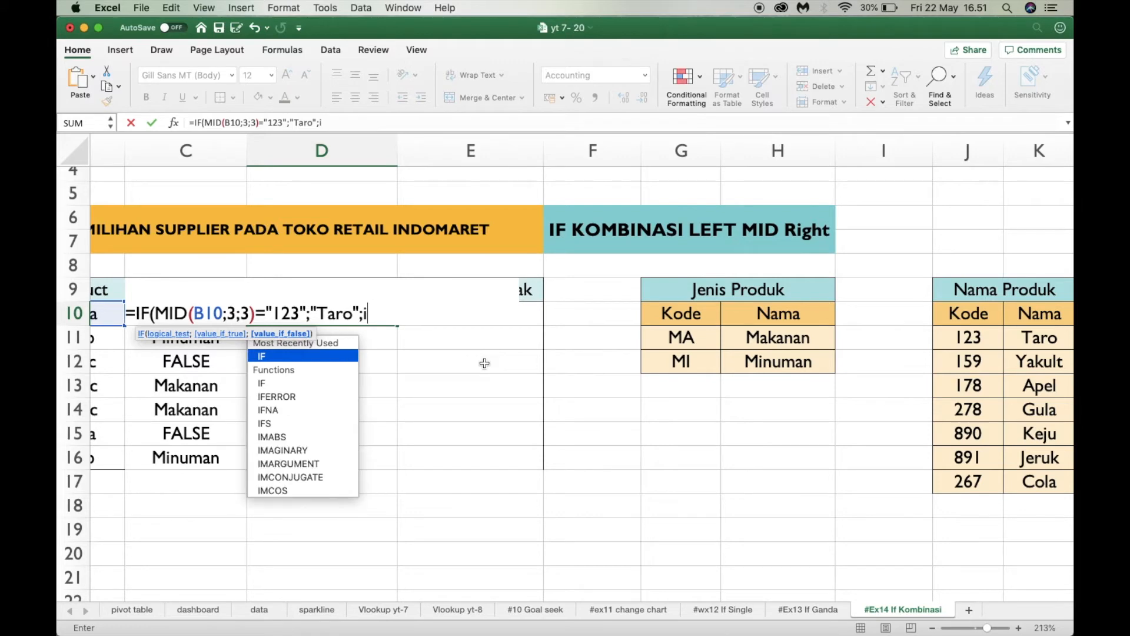
pyautogui.write('f')
pyautogui.press('BackSpace')
pyautogui.press('BackSpace')
# Duplicate (MID(B10;3;3)="123";"Taro" into the false argument of the D10 formula and put IF before the copy
pyautogui.hscroll(-2, 484, 363)
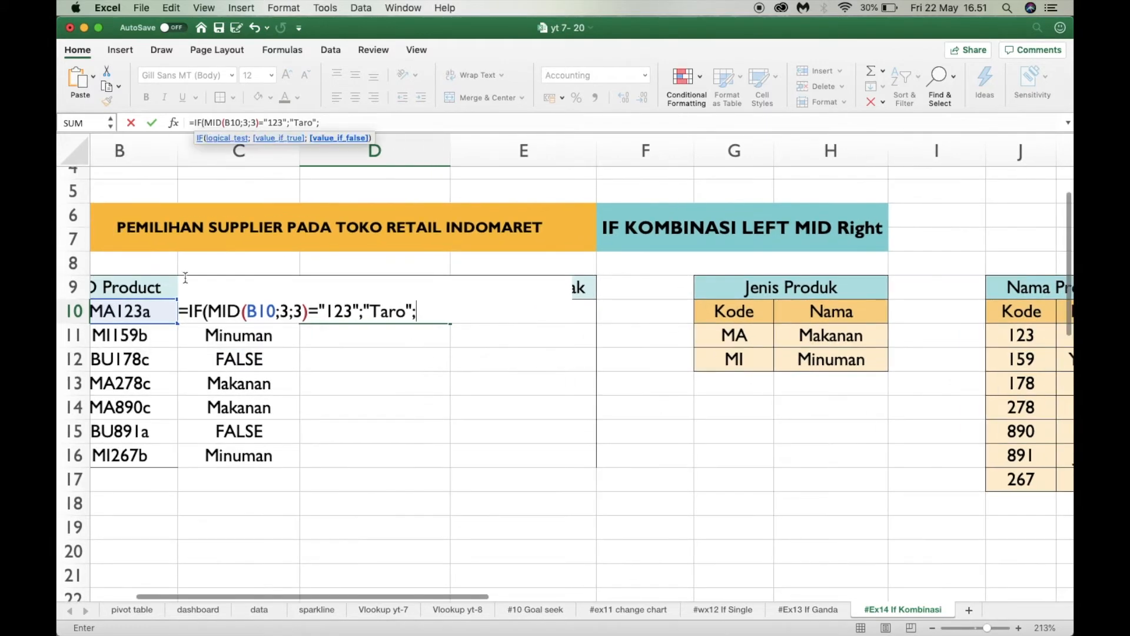
pyautogui.moveTo(203, 312); pyautogui.dragTo(415, 316)
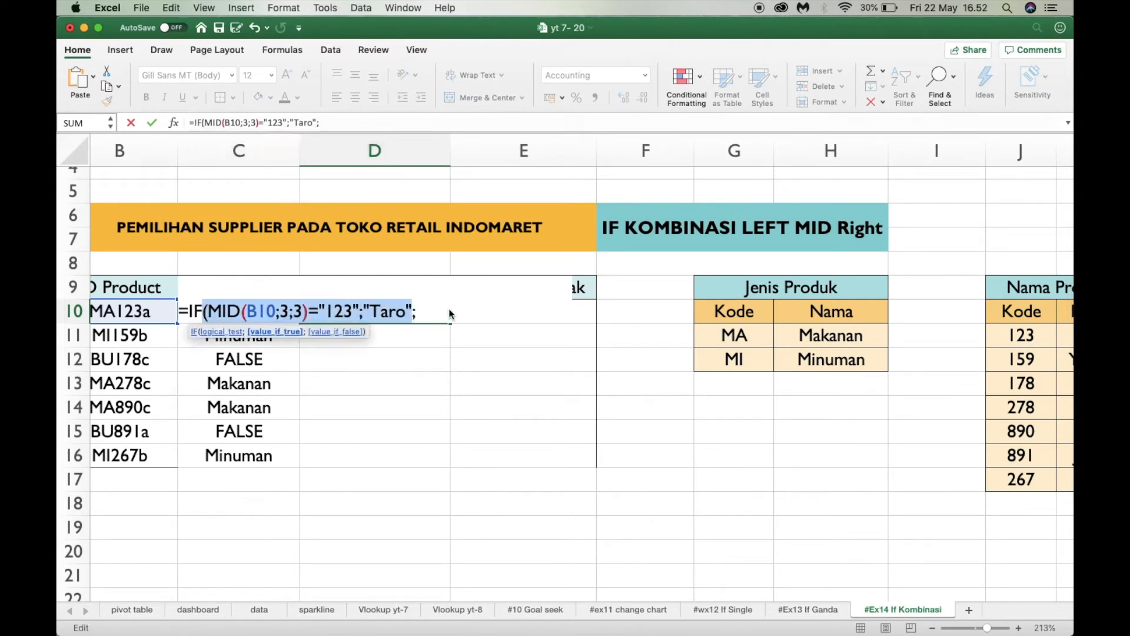
pyautogui.press('super+c')
pyautogui.click(429, 309)
pyautogui.press('super+v')
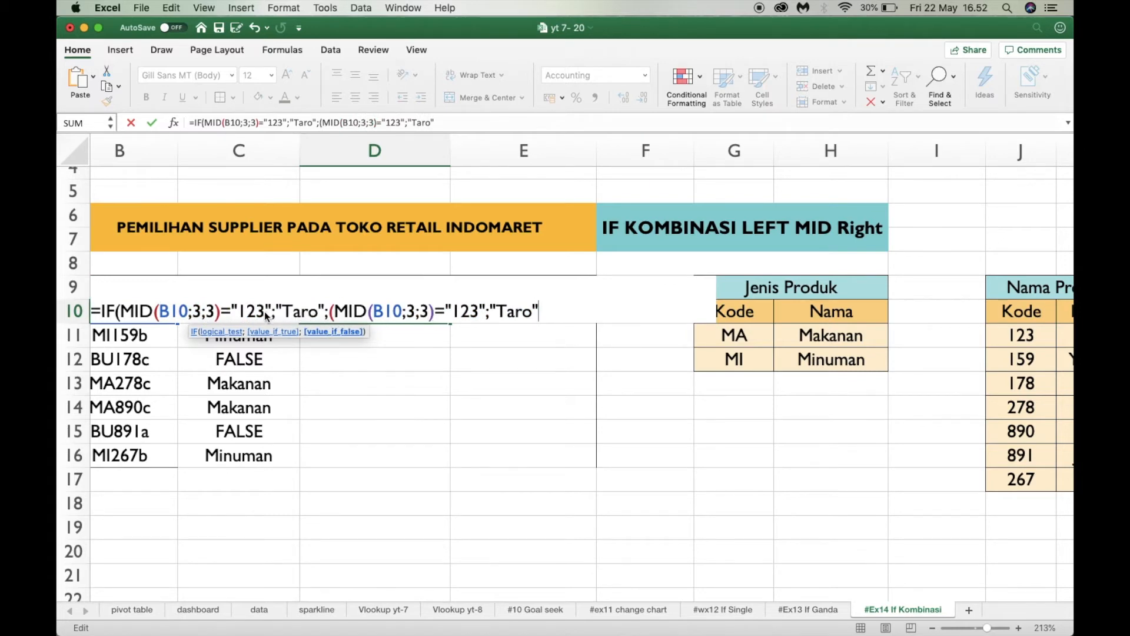
pyautogui.hscroll(1, 303, 321)
pyautogui.hscroll(-3, 306, 321)
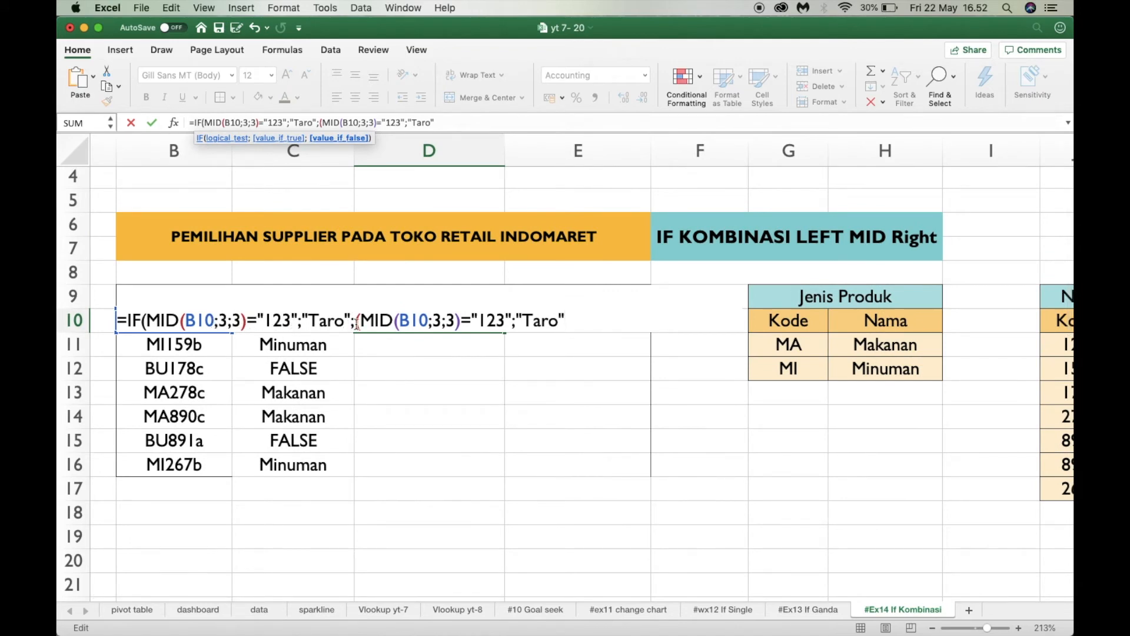
pyautogui.click(357, 325)
pyautogui.write('if')
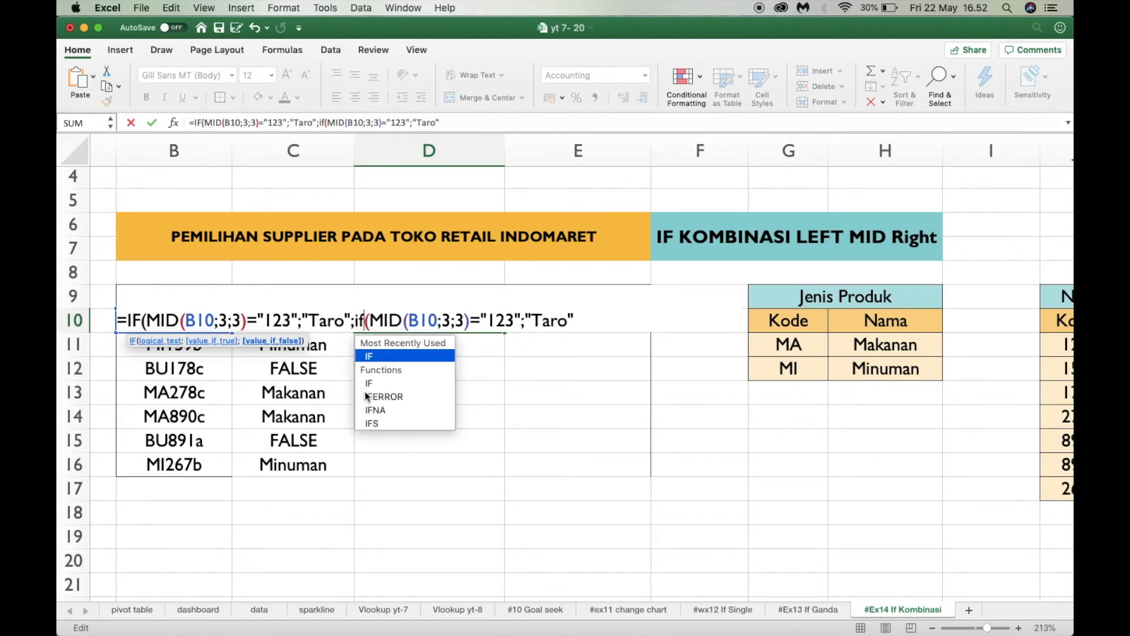
pyautogui.press('Tab')
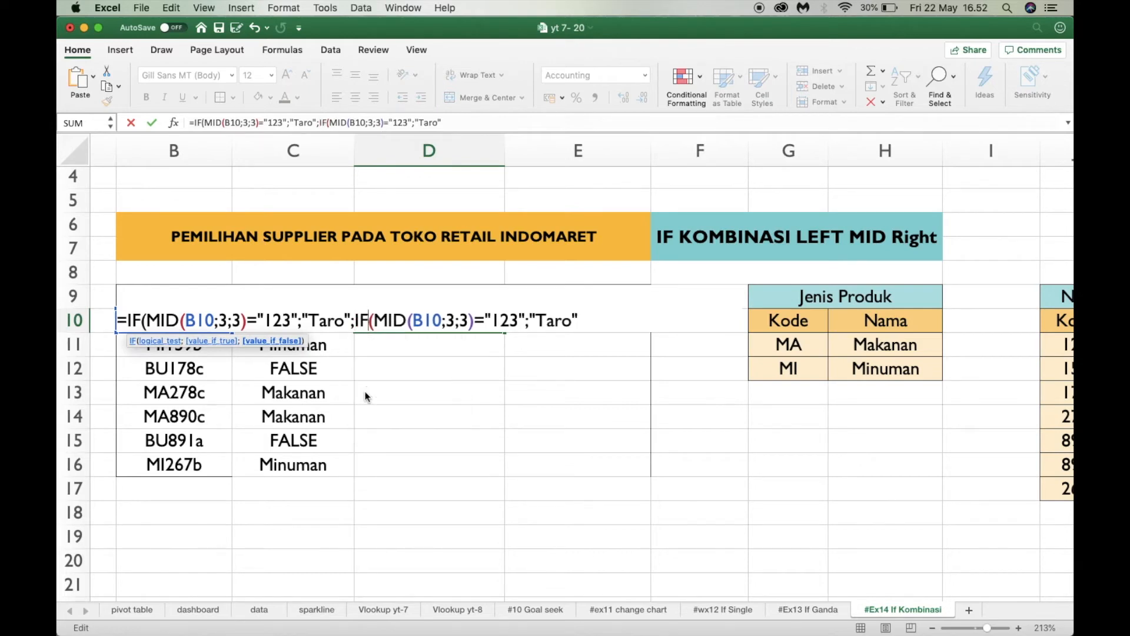
# Change the code compared in the second IF of the D10 formula to "159"
pyautogui.click(513, 320)
pyautogui.press('BackSpace')
pyautogui.press('BackSpace')
pyautogui.press('BackSpace')
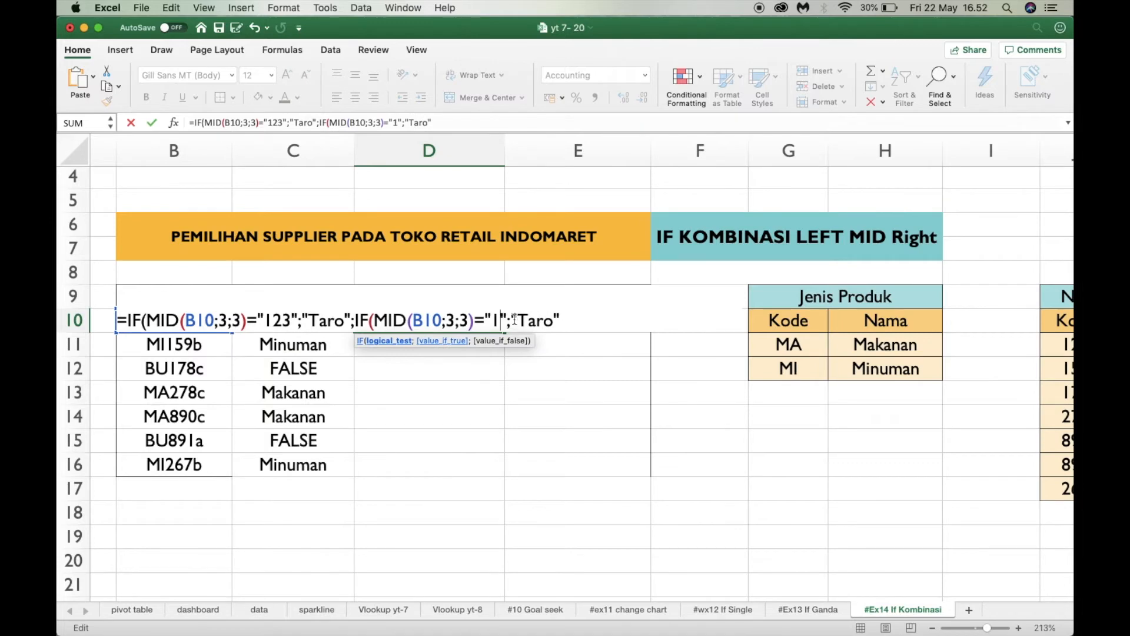
pyautogui.hscroll(3, 919, 398)
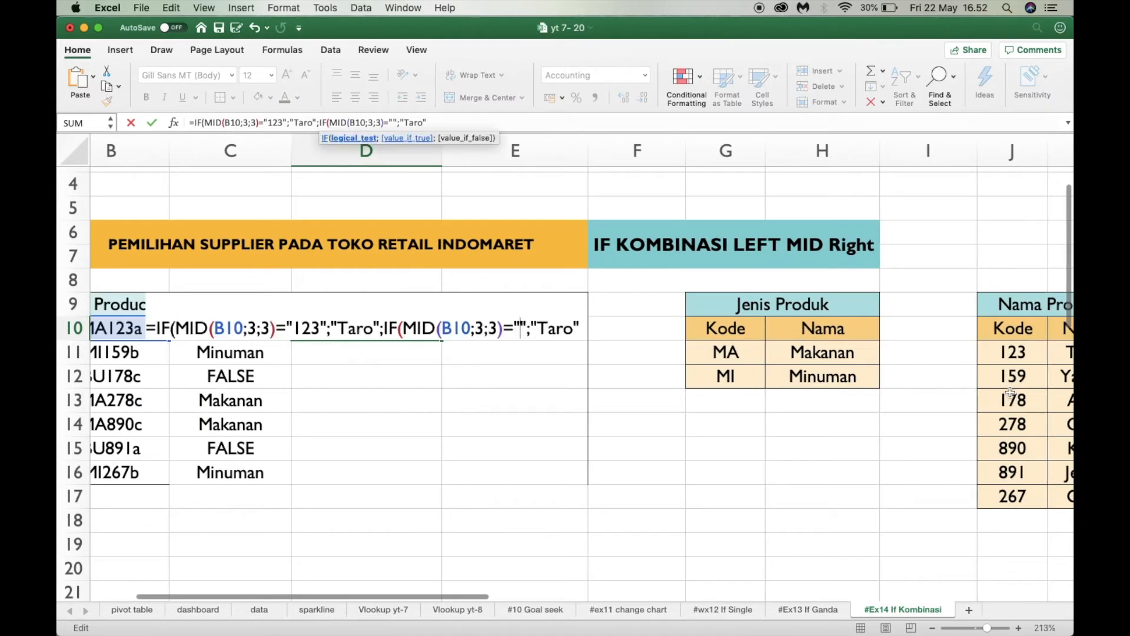
pyautogui.hscroll(1, 918, 398)
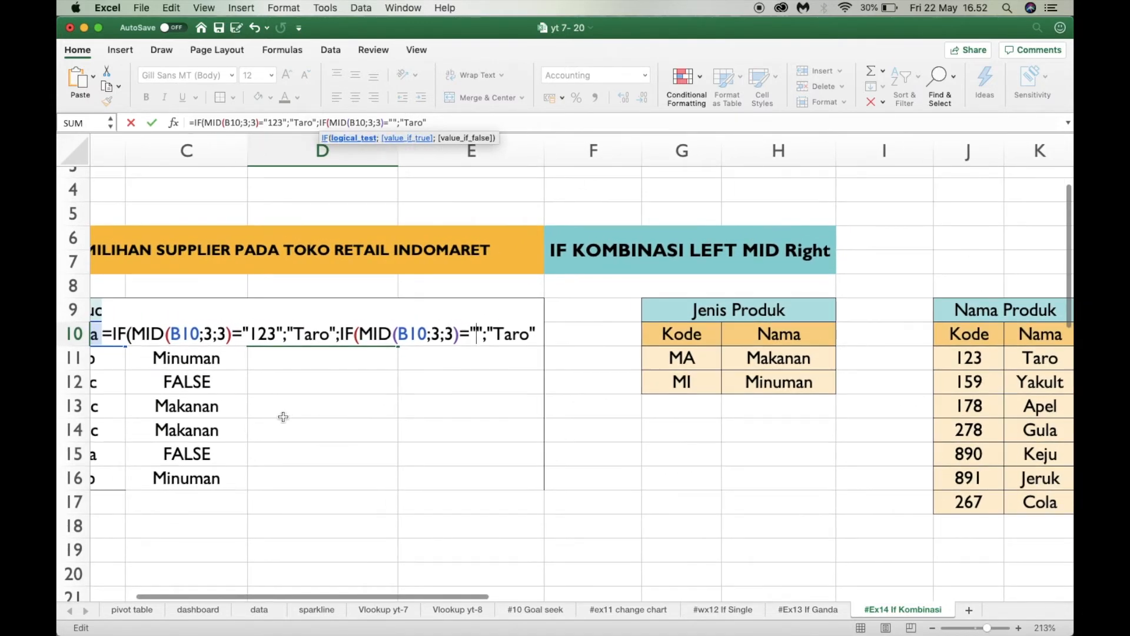
pyautogui.write('15')
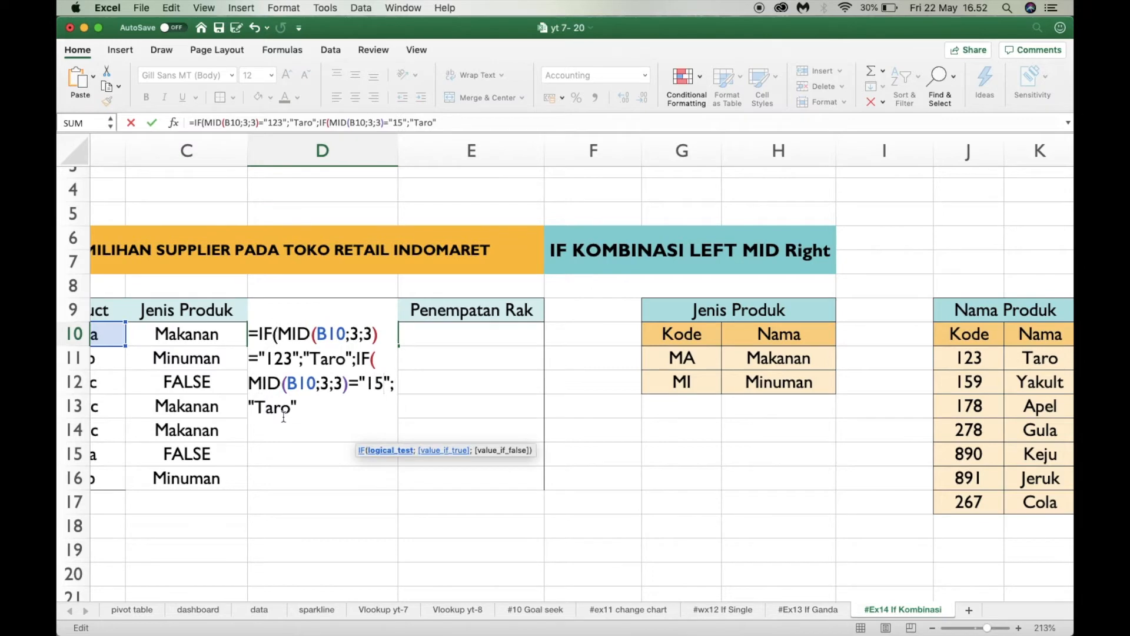
pyautogui.write('9')
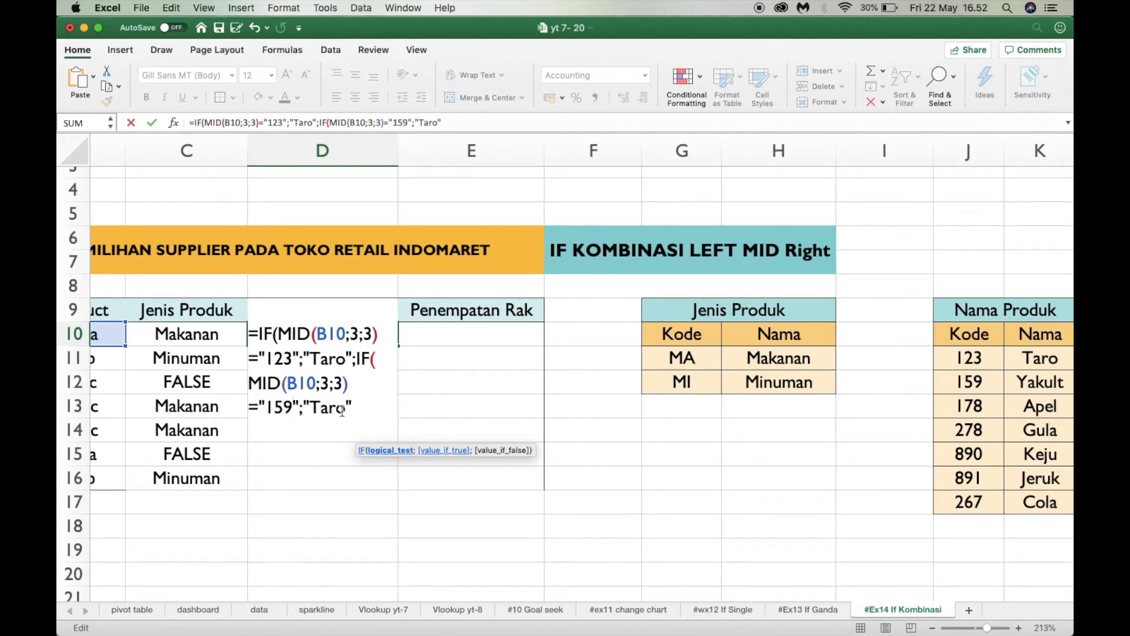
# Make the second IF of the D10 formula return "Yakult" when its code matches
pyautogui.press('BackSpace')
pyautogui.press('BackSpace')
pyautogui.press('BackSpace')
pyautogui.press('BackSpace')
pyautogui.write('yak')
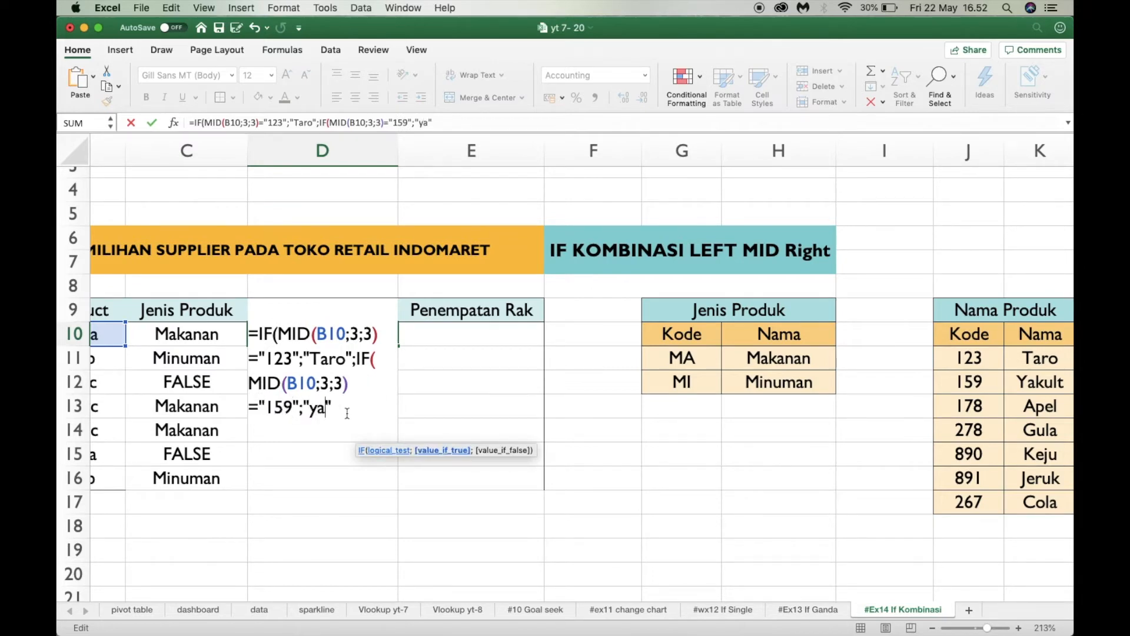
pyautogui.write('ult')
pyautogui.click(317, 407)
pyautogui.press('BackSpace')
pyautogui.write('Y')
pyautogui.write(';')
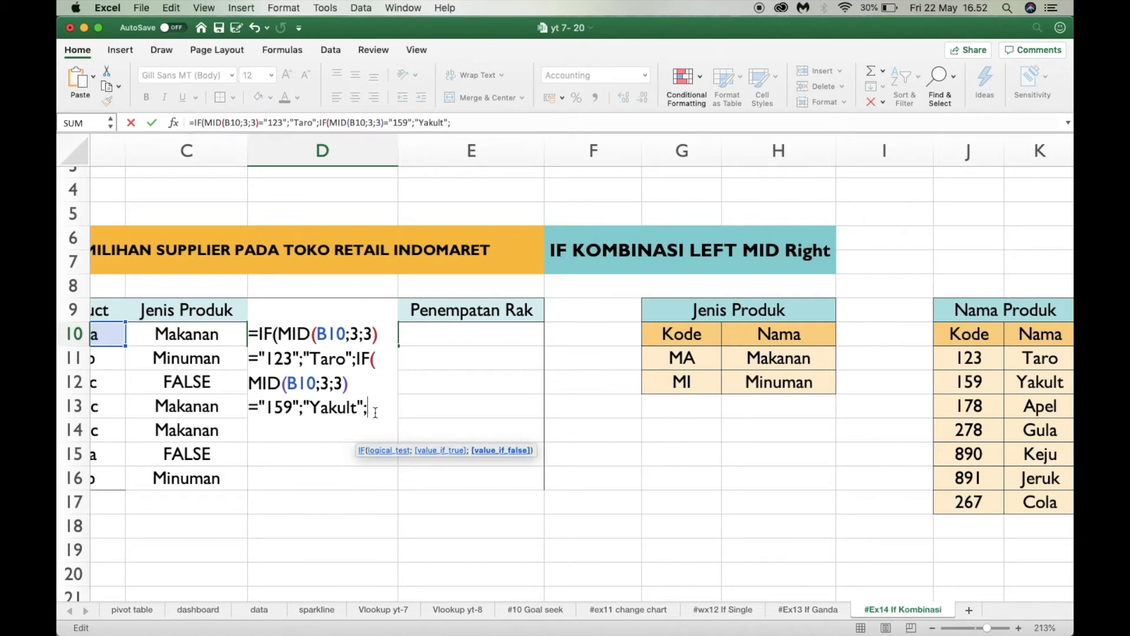
pyautogui.write('if')
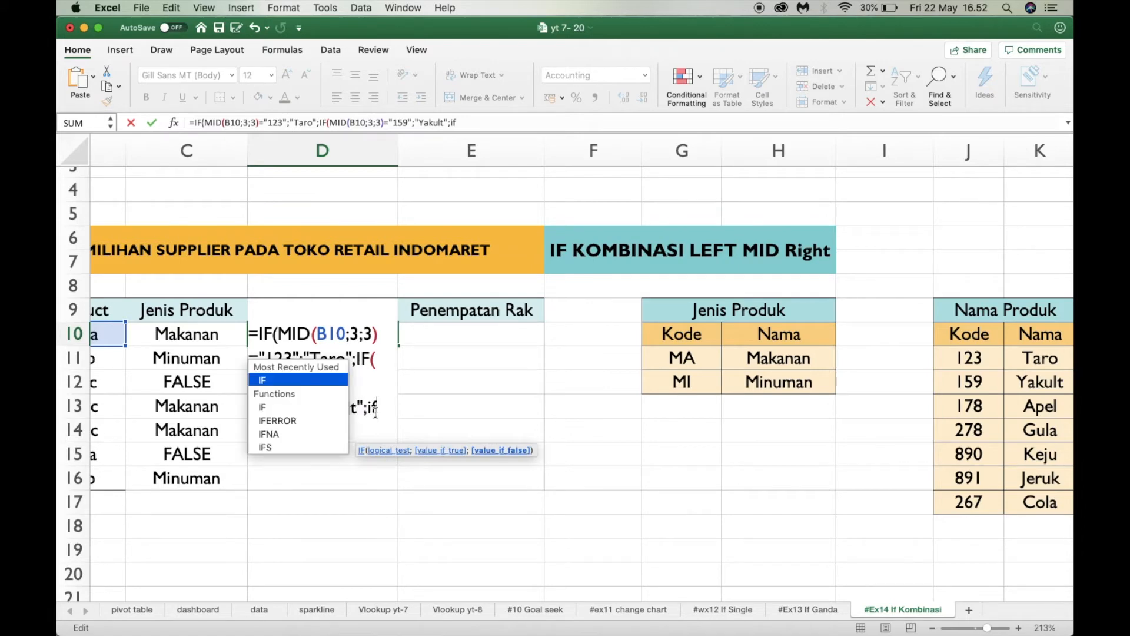
# Nest a third IF in the D10 formula using the copied MID(B10;3;3)="123";"Taro" arguments, without a doubled opening parenthesis
pyautogui.press('Tab')
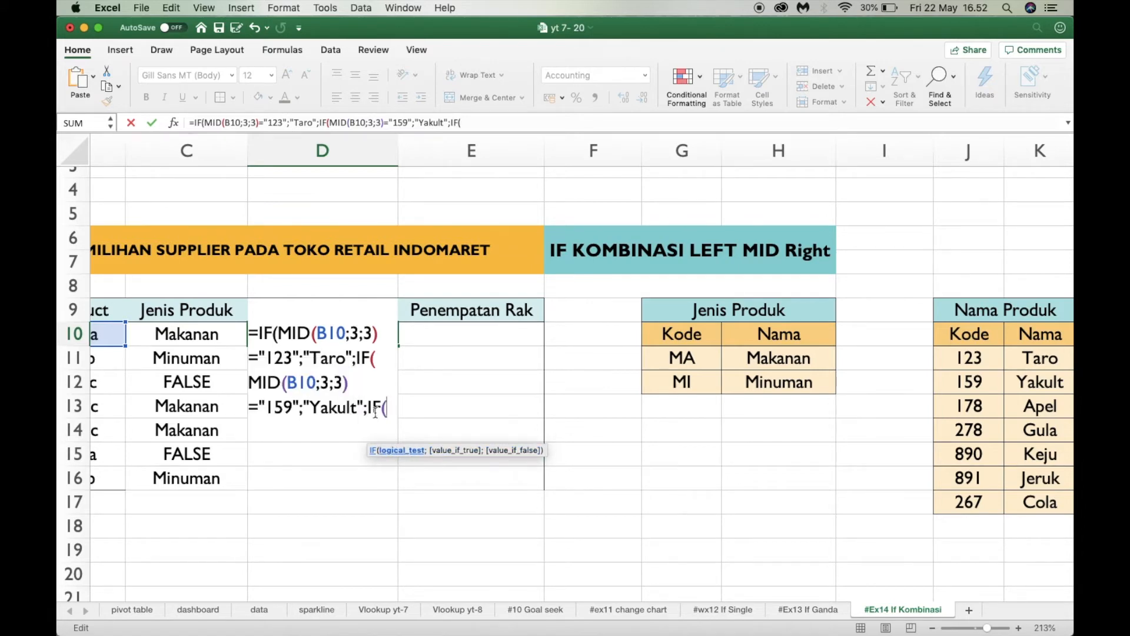
pyautogui.press('super+v')
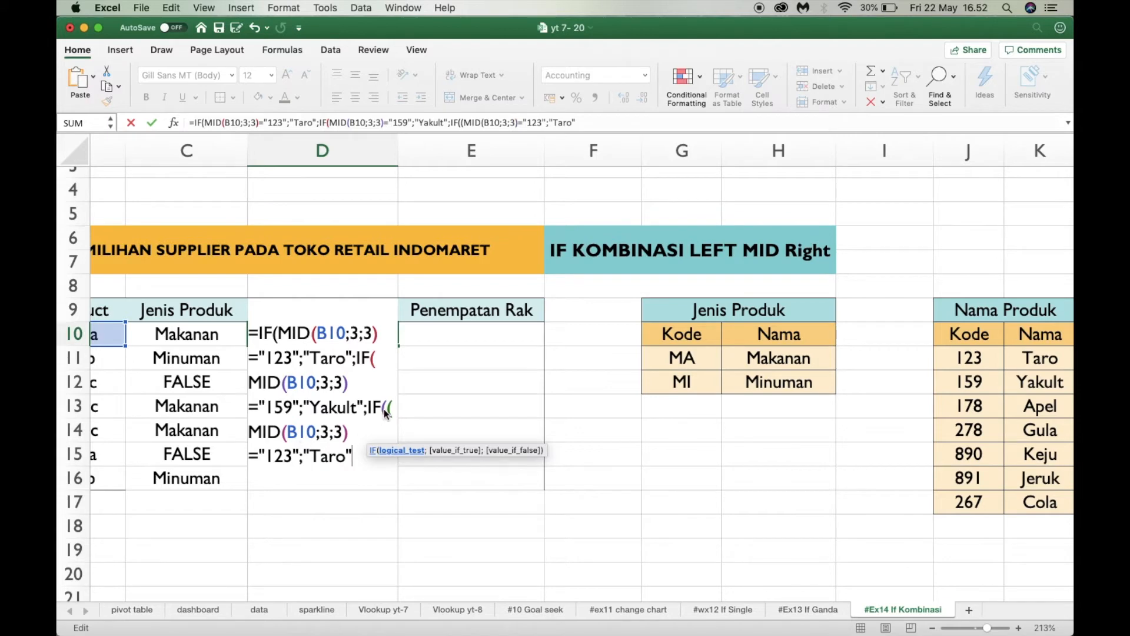
pyautogui.click(391, 413)
pyautogui.doubleClick(390, 408)
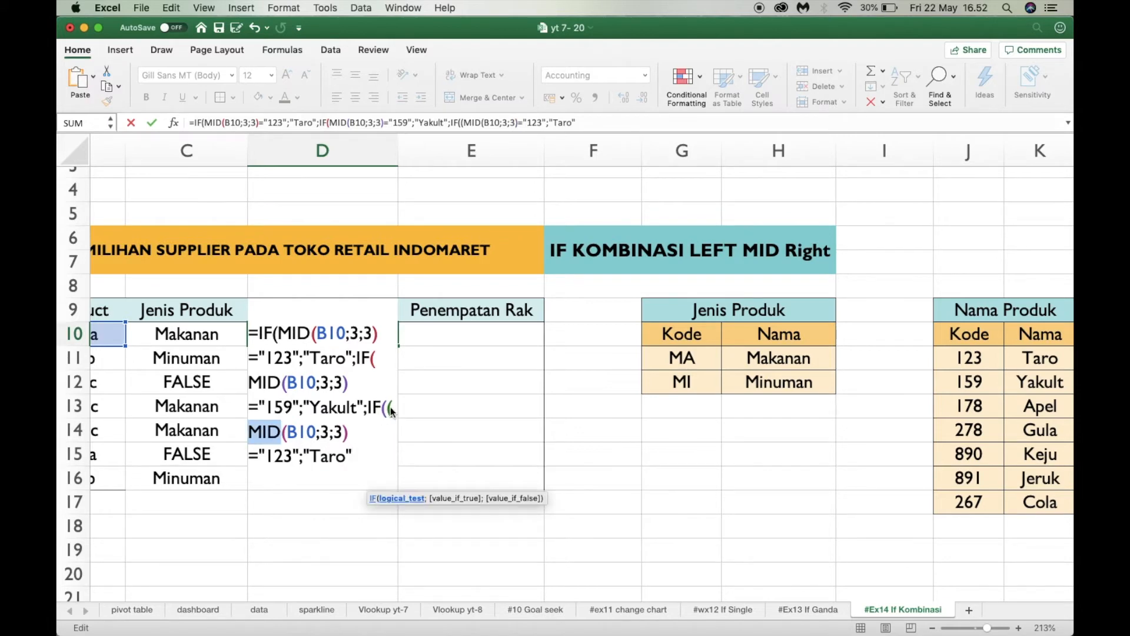
pyautogui.click(254, 434)
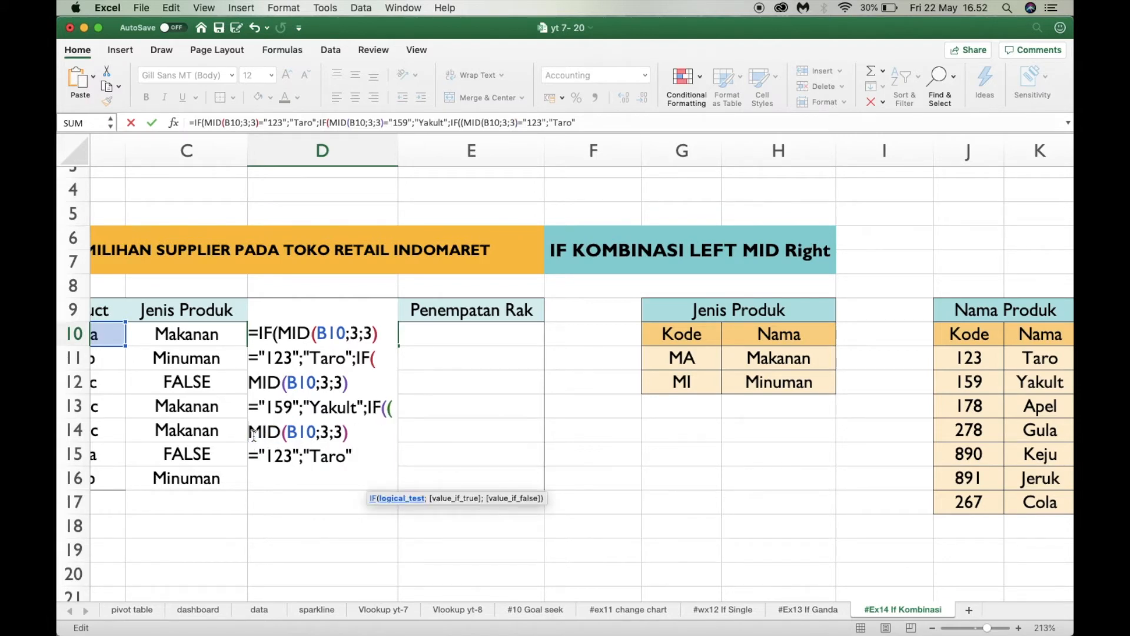
pyautogui.press('BackSpace')
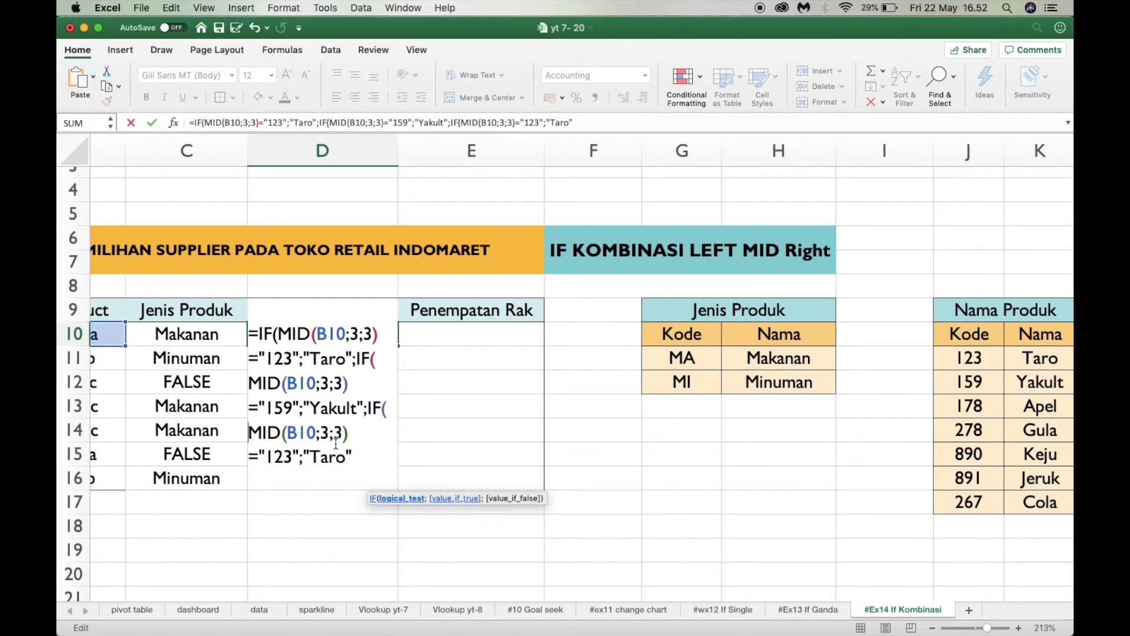
# Change the code compared in the third IF of the D10 formula to "178"
pyautogui.click(290, 462)
pyautogui.press('BackSpace')
pyautogui.press('BackSpace')
pyautogui.press('BackSpace')
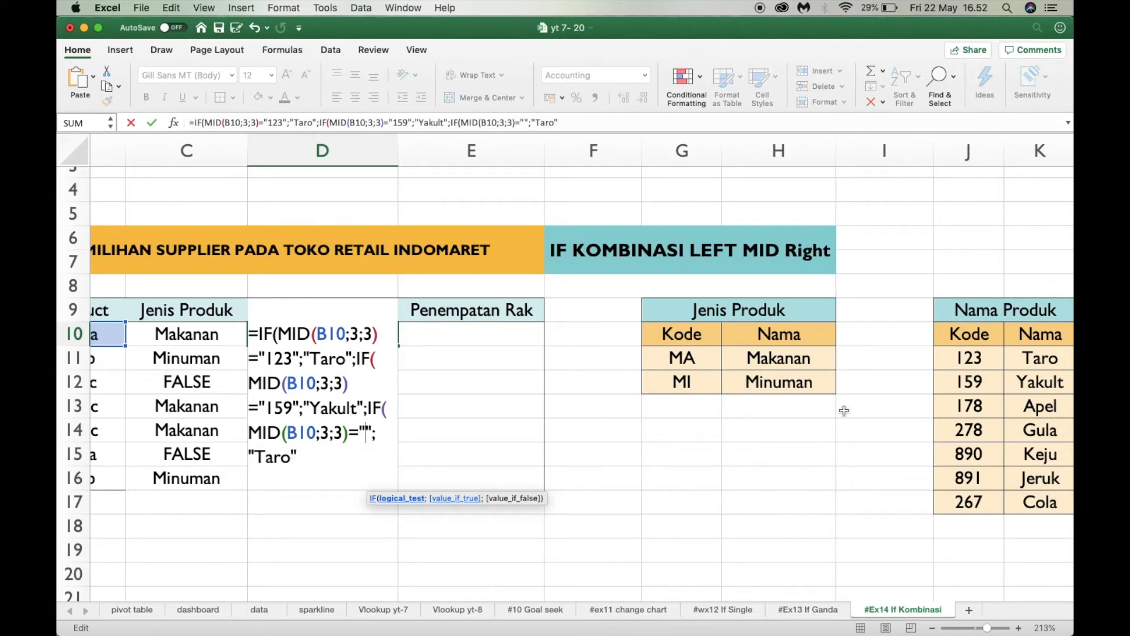
pyautogui.write('17')
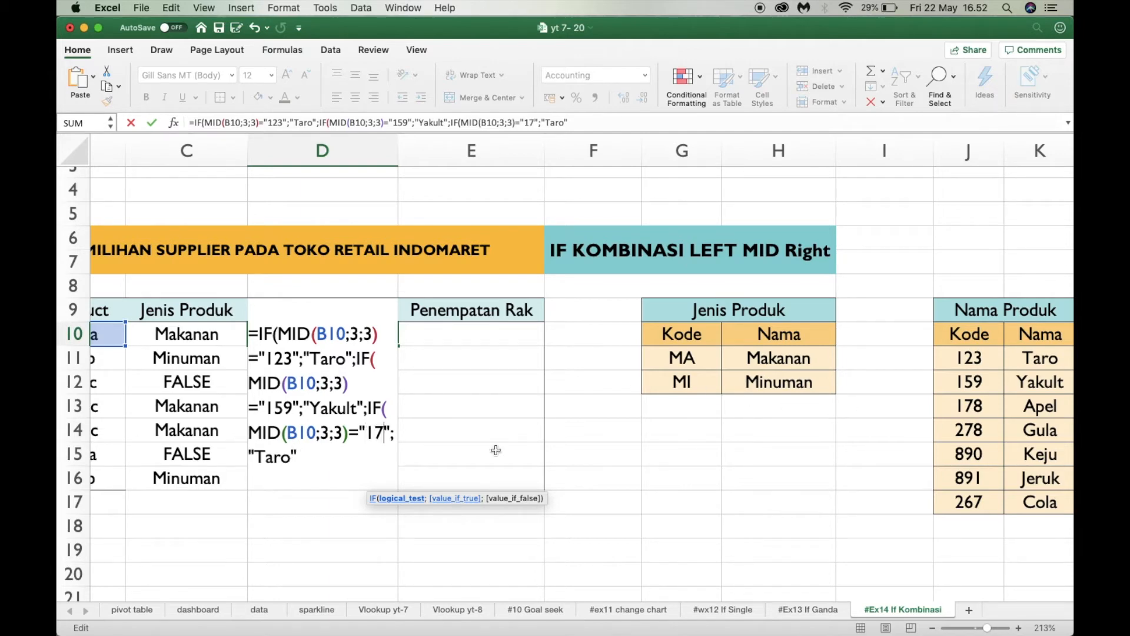
pyautogui.write('8')
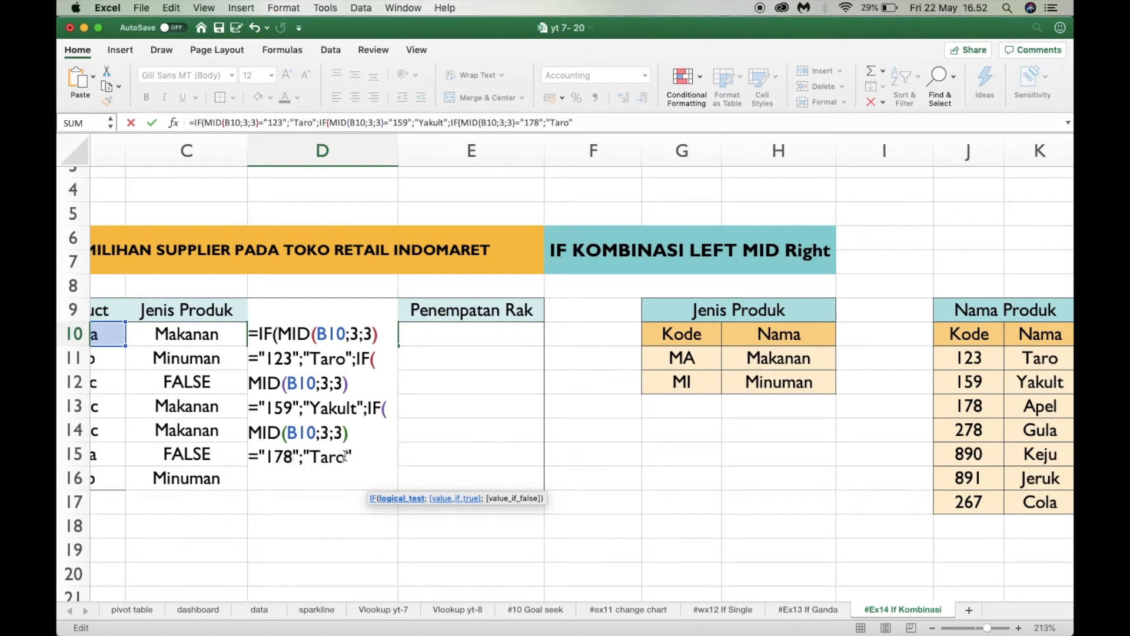
# Make the third IF return "Apel", then close and enter the D10 formula, accepting the proposed parenthesis correction
pyautogui.press('BackSpace')
pyautogui.press('BackSpace')
pyautogui.press('BackSpace')
pyautogui.press('BackSpace')
pyautogui.write('Apel')
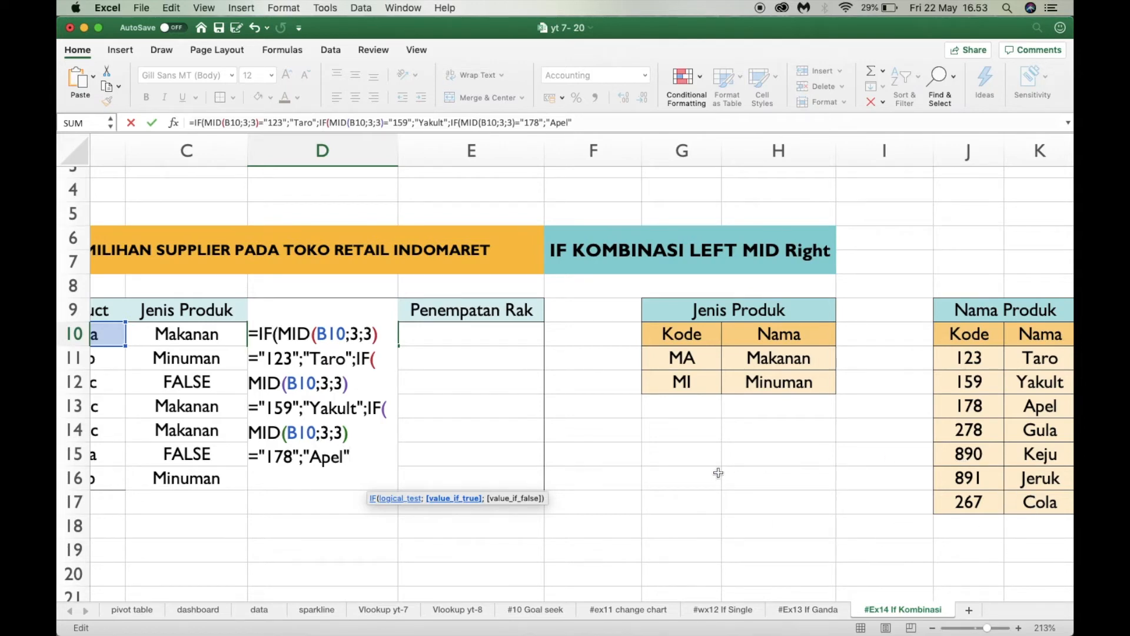
pyautogui.write(')')
pyautogui.press('Return')
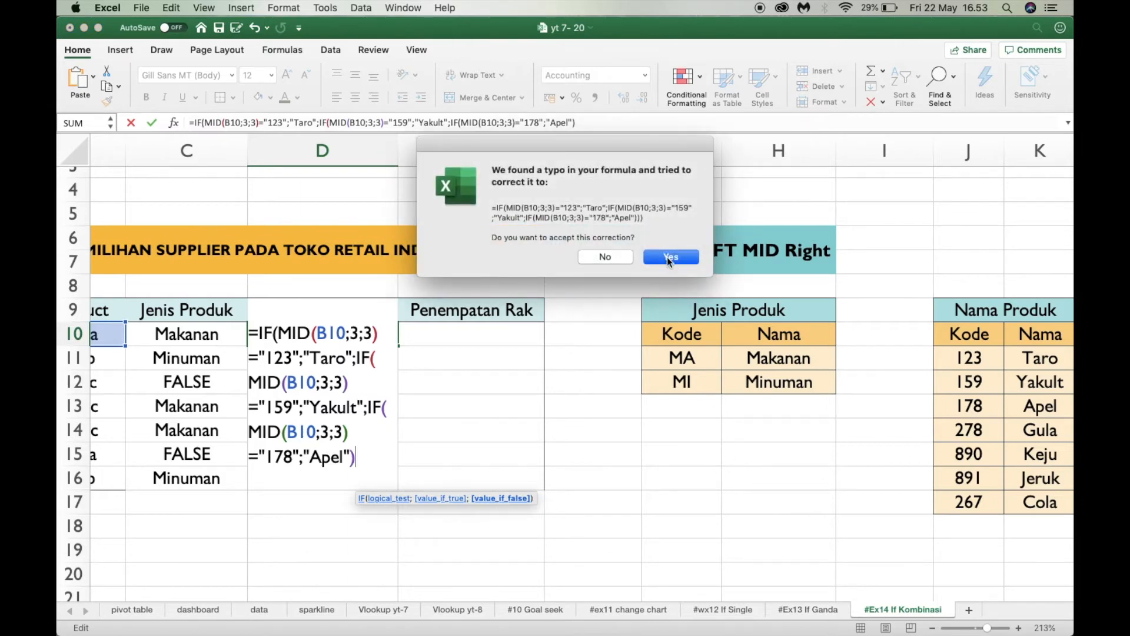
pyautogui.click(670, 261)
pyautogui.hscroll(-2, 389, 328)
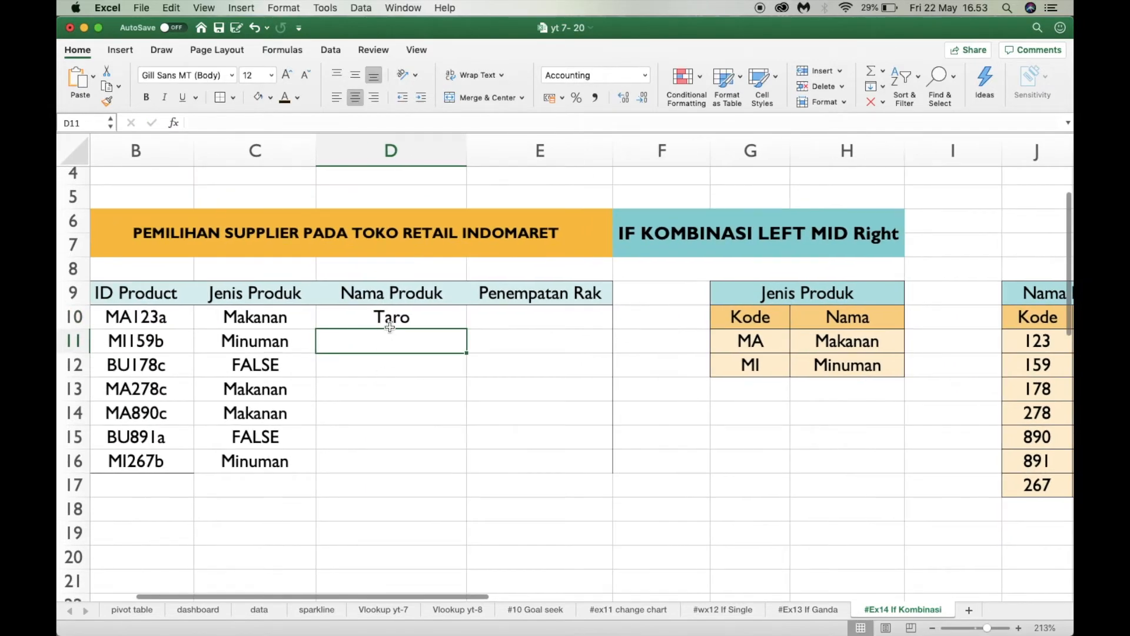
pyautogui.moveTo(390, 327); pyautogui.dragTo(390, 321)
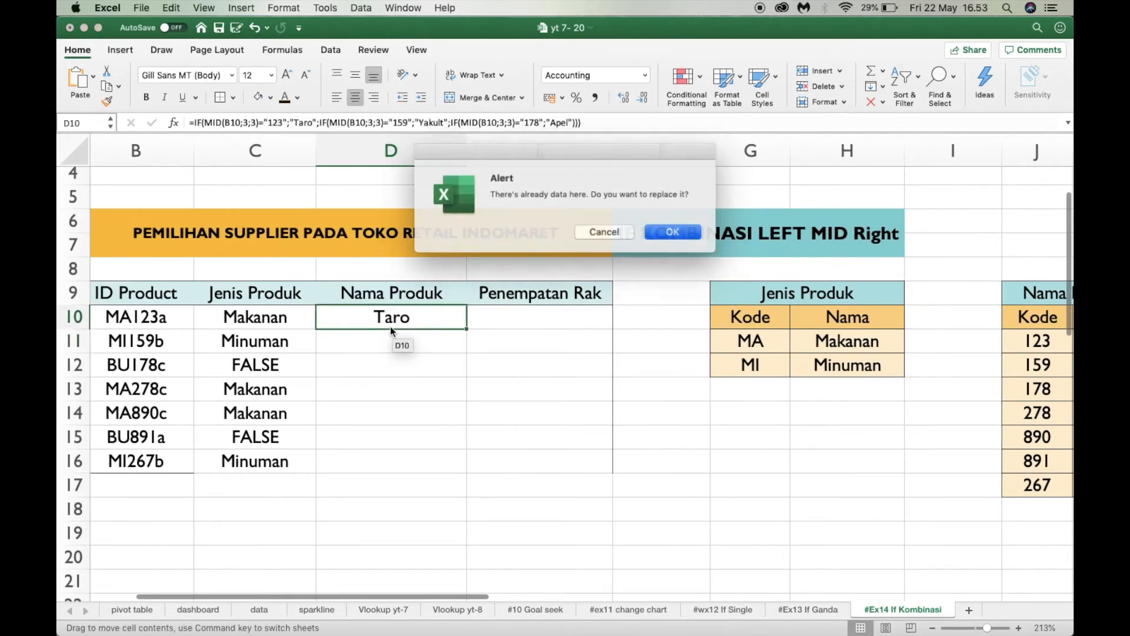
pyautogui.click(594, 230)
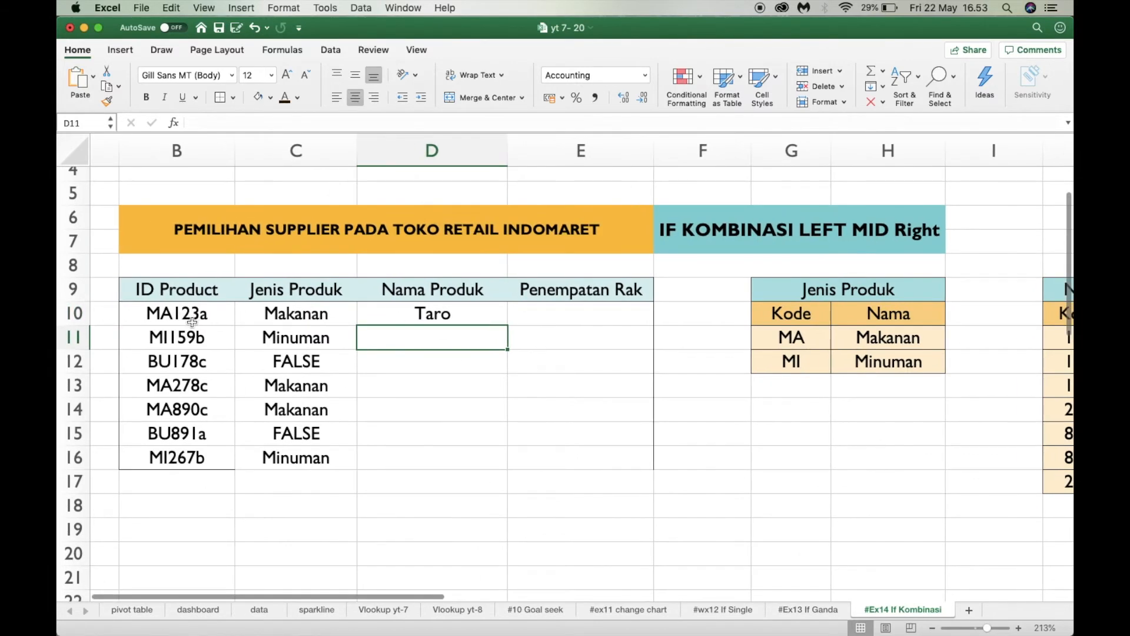
pyautogui.hscroll(5, 429, 381)
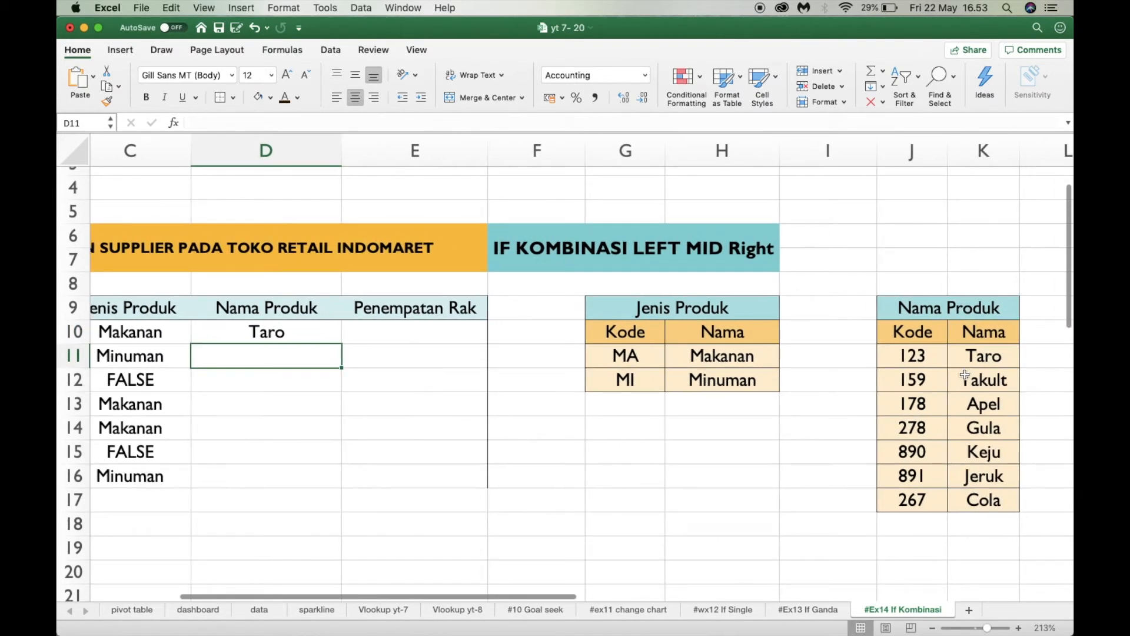
pyautogui.hscroll(-4, 726, 421)
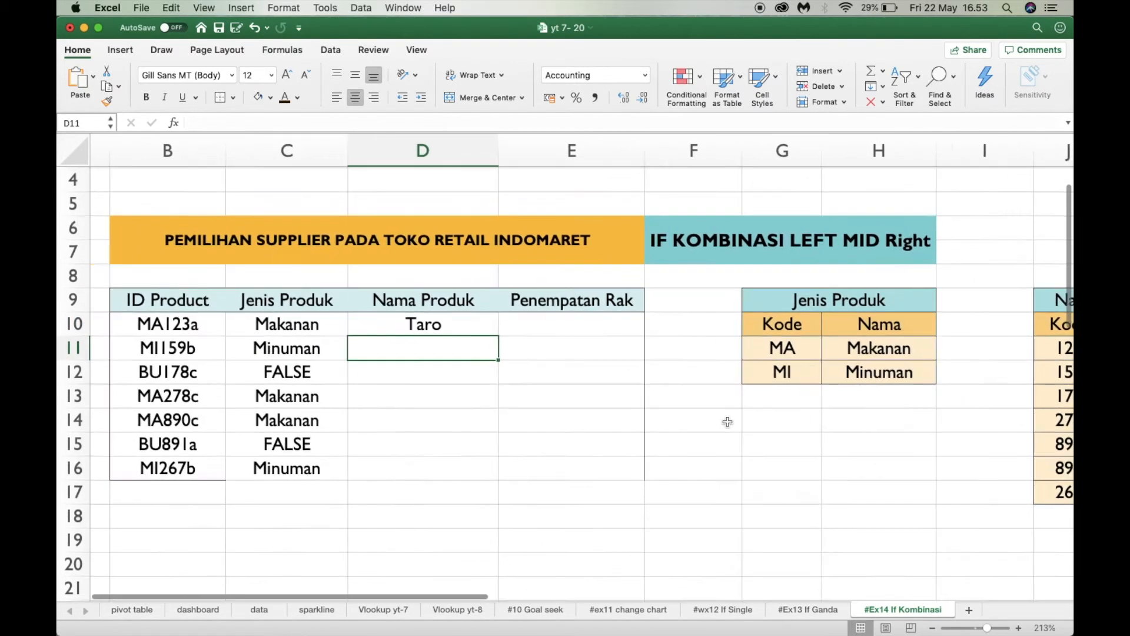
# Fill the D10 formula down the Nama Produk column through D16
pyautogui.click(422, 331)
pyautogui.moveTo(502, 336); pyautogui.dragTo(457, 358)
pyautogui.click(454, 336)
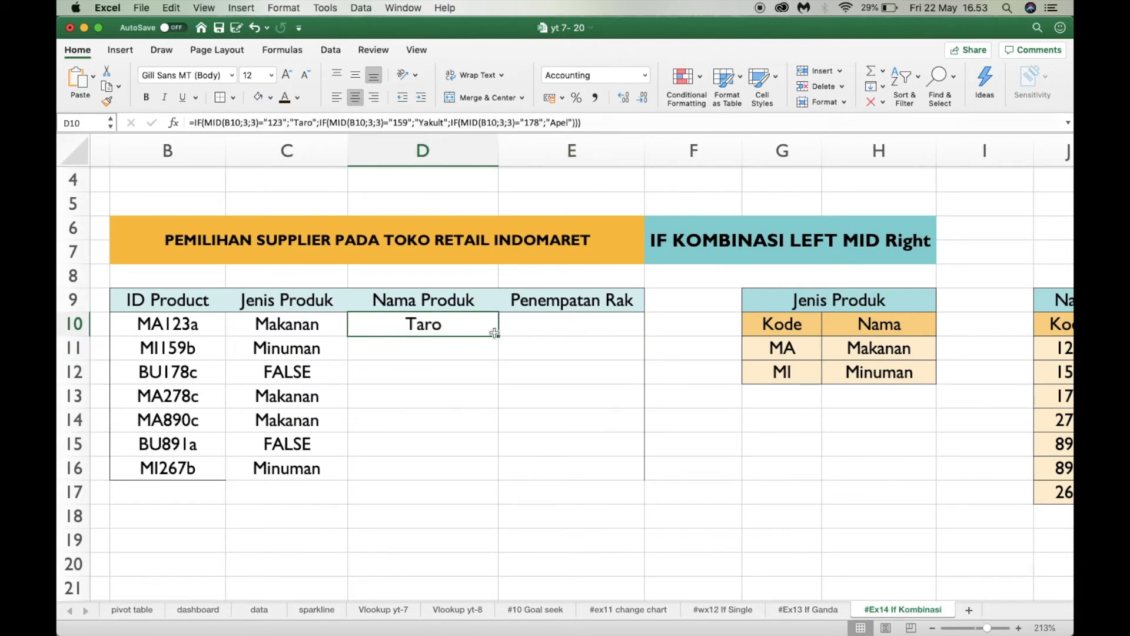
pyautogui.doubleClick(497, 335)
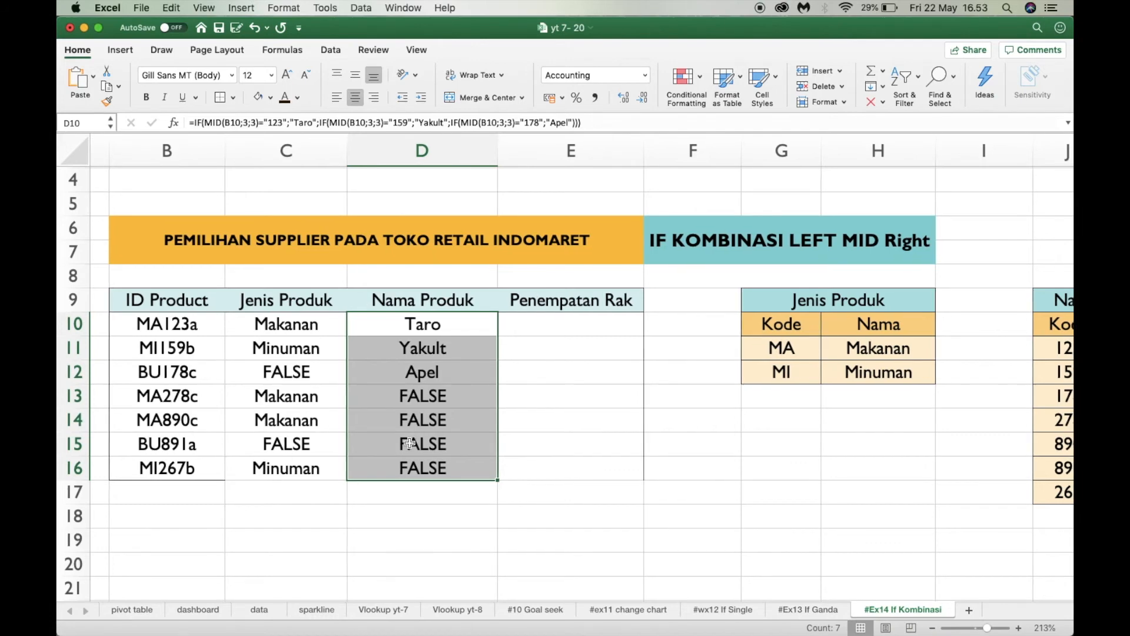
# Compare the Nama Produk results and the D13 formula with the product code table, and examine the Rak code table
pyautogui.hscroll(3, 410, 442)
pyautogui.hscroll(2, 411, 442)
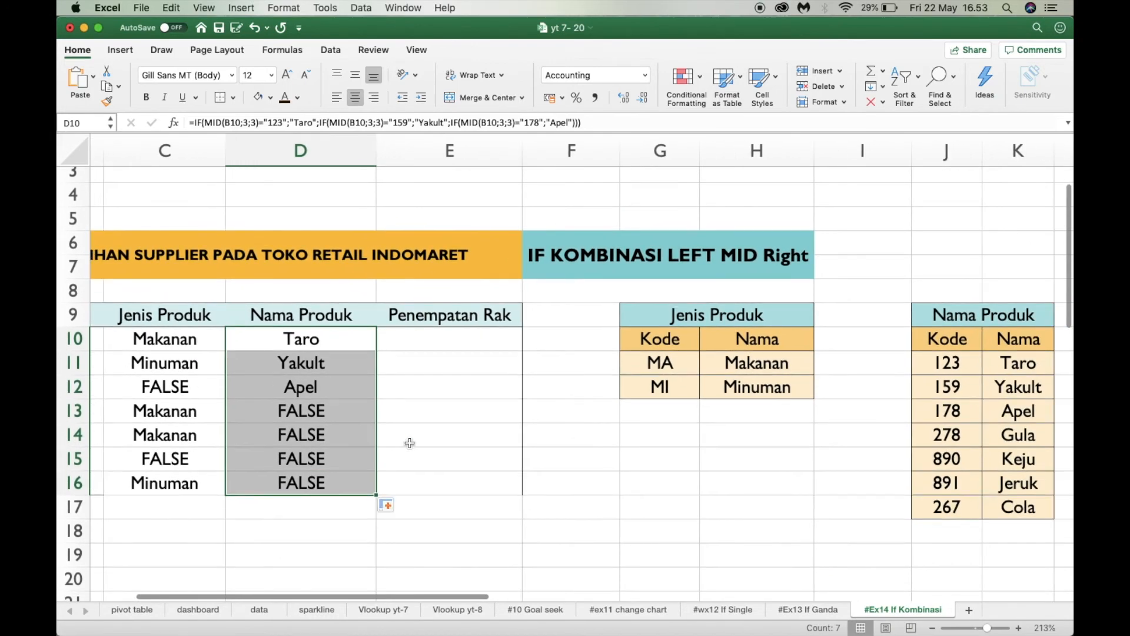
pyautogui.click(411, 443)
pyautogui.click(283, 410)
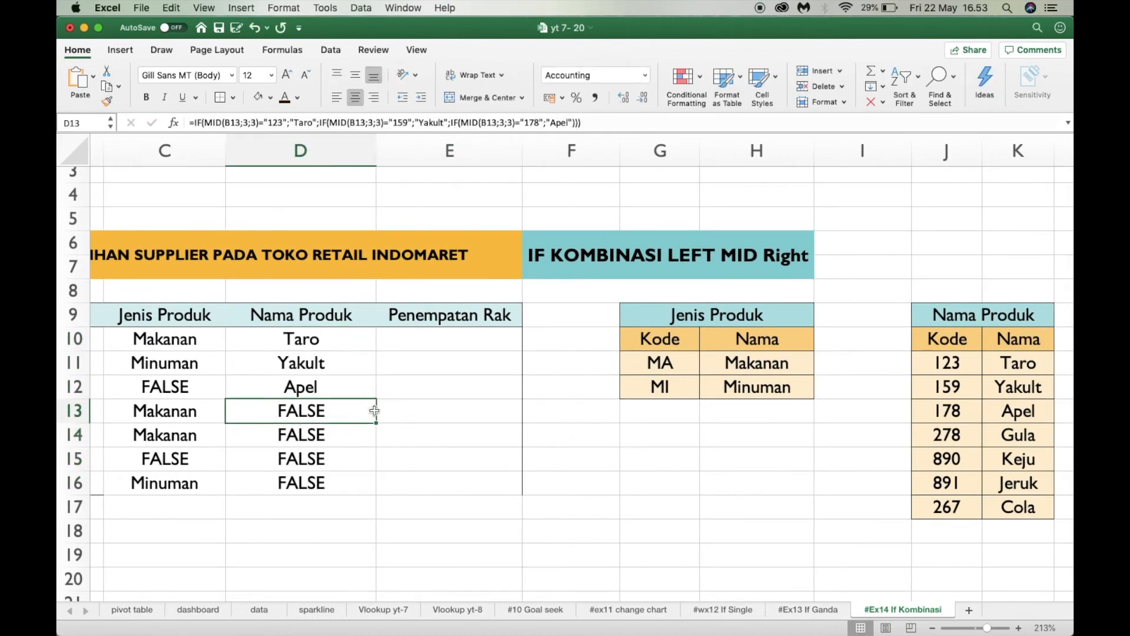
pyautogui.hscroll(-3, 266, 420)
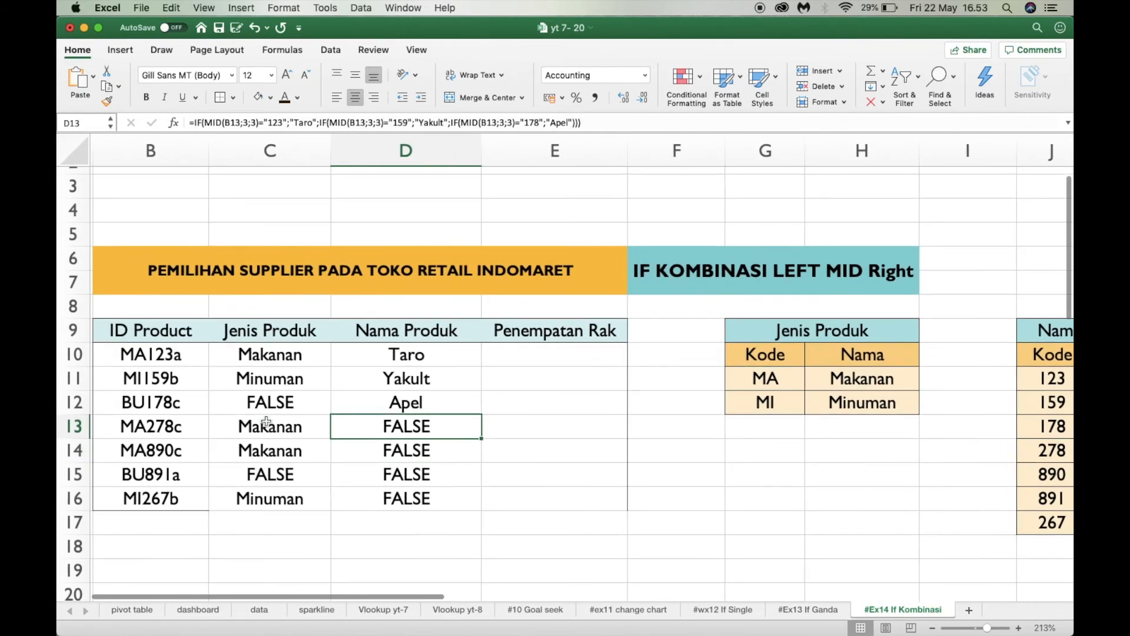
pyautogui.hscroll(1, 329, 459)
pyautogui.click(520, 349)
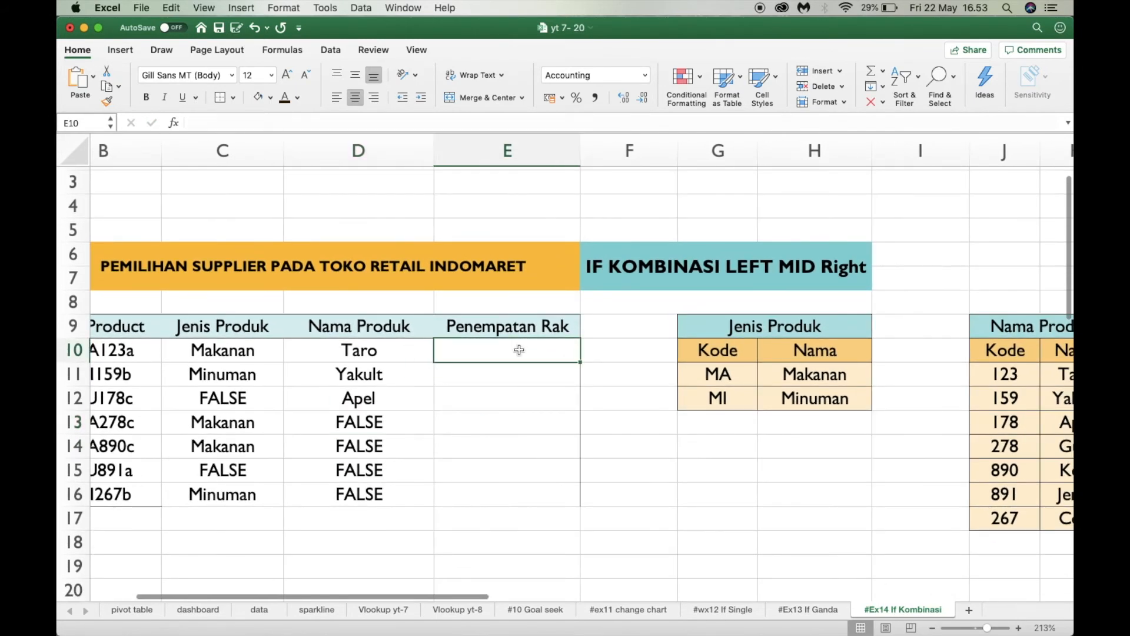
pyautogui.hscroll(5, 519, 350)
pyautogui.scroll(-1, 520, 350)
pyautogui.hscroll(3, 519, 349)
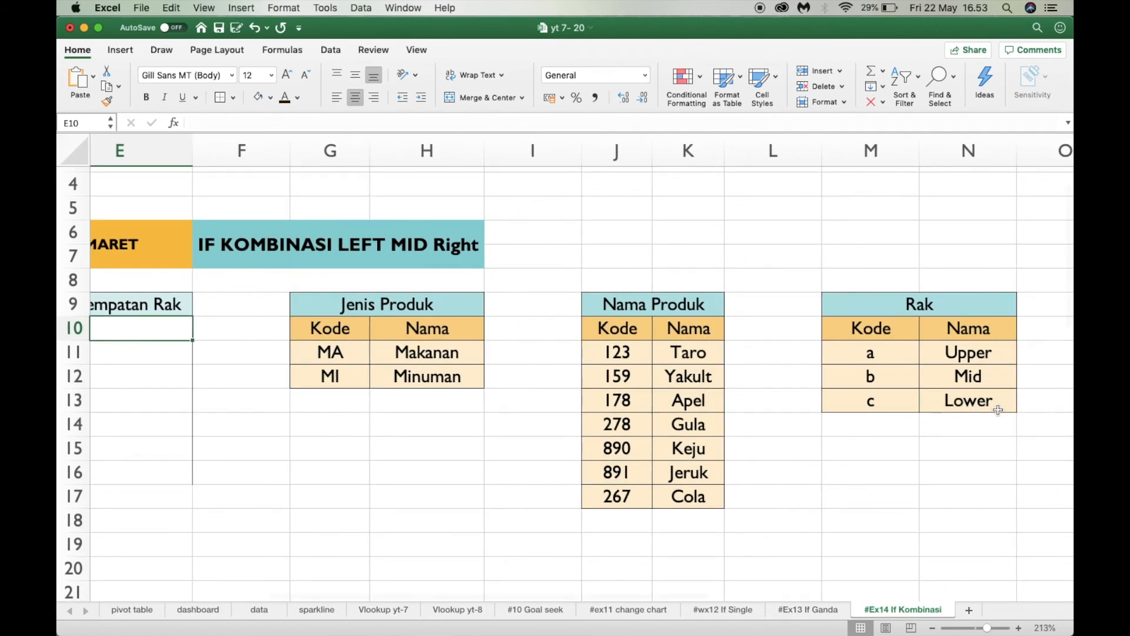
pyautogui.hscroll(-7, 936, 401)
pyautogui.hscroll(-2, 719, 391)
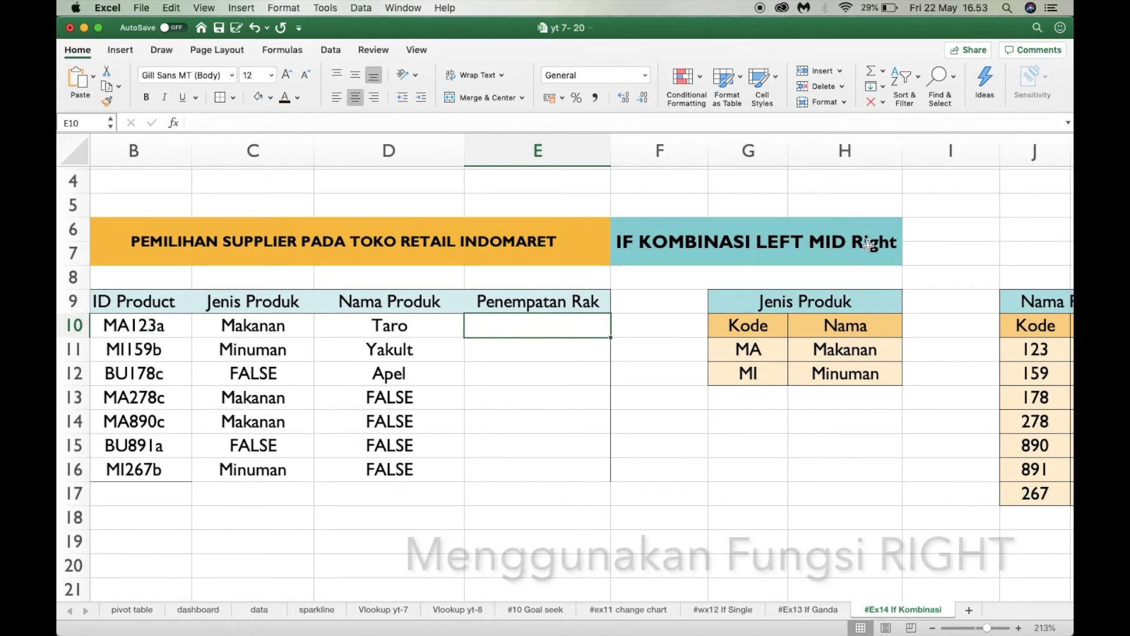
pyautogui.hscroll(-2, 409, 365)
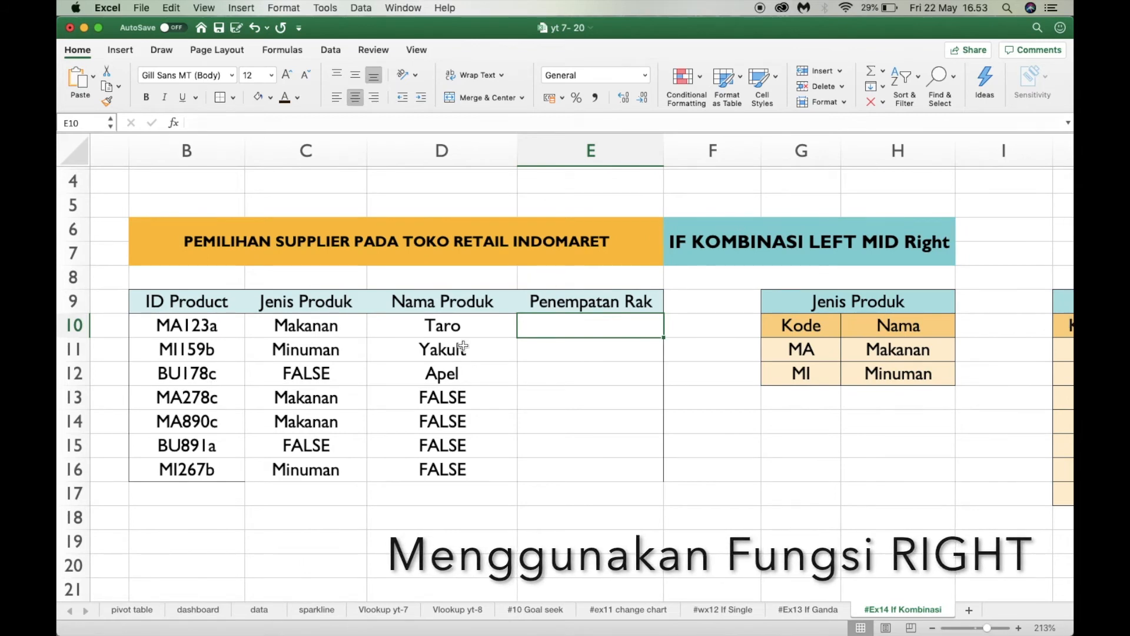
# Start the E10 formula with an IF followed by the first MID condition reused from the D10 formula
pyautogui.click(499, 333)
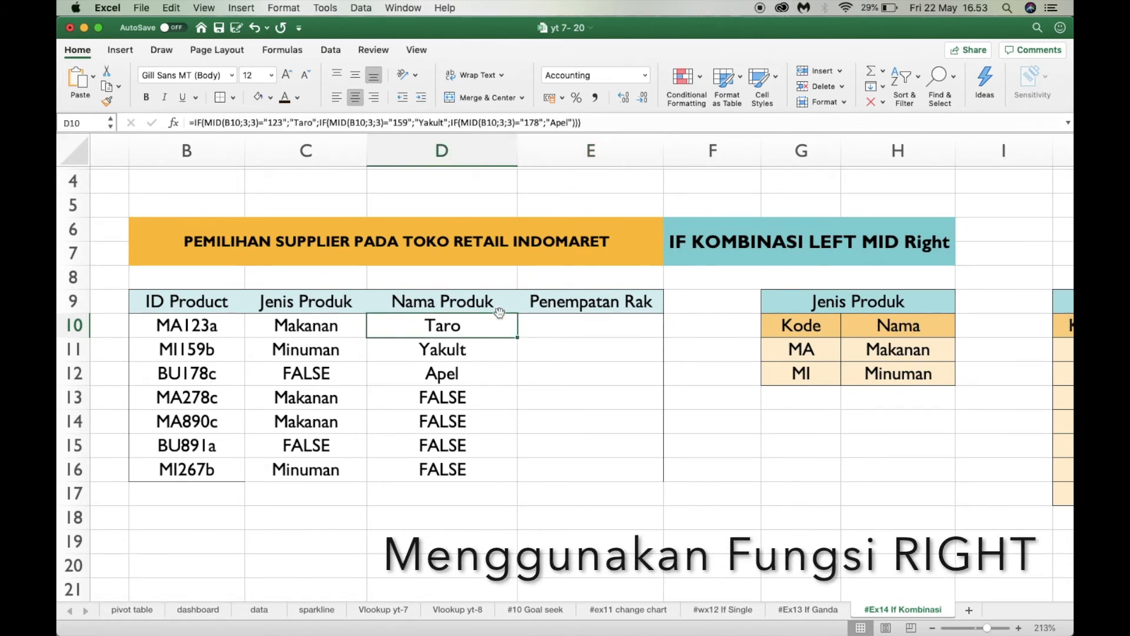
pyautogui.click(605, 331)
pyautogui.write('=')
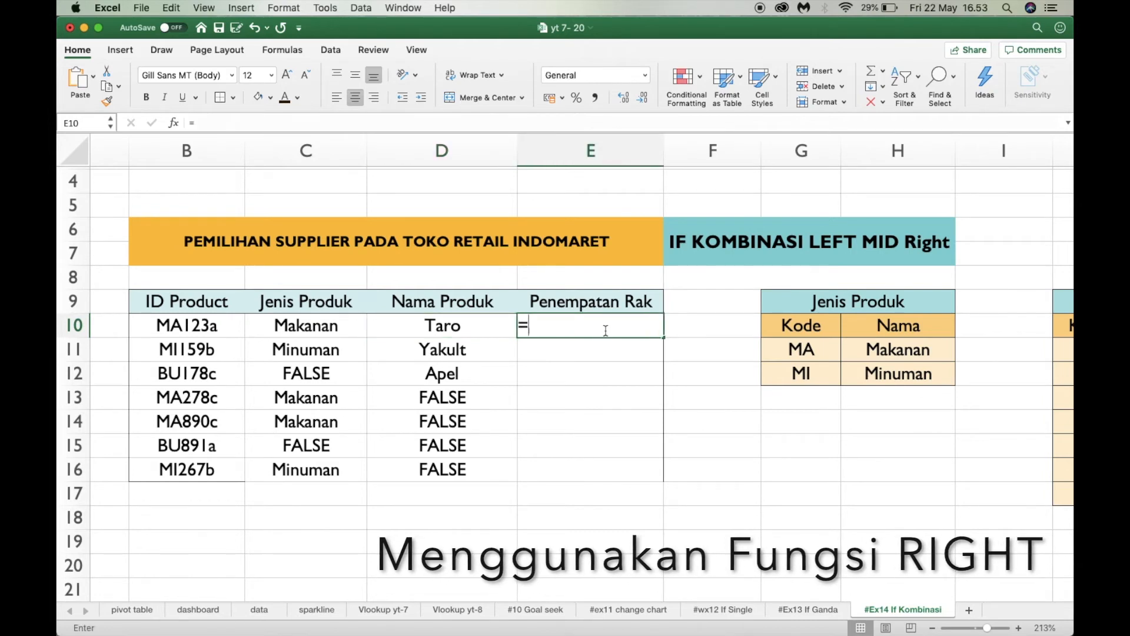
pyautogui.write('(MID(B10;3;3)="123";"Taro"')
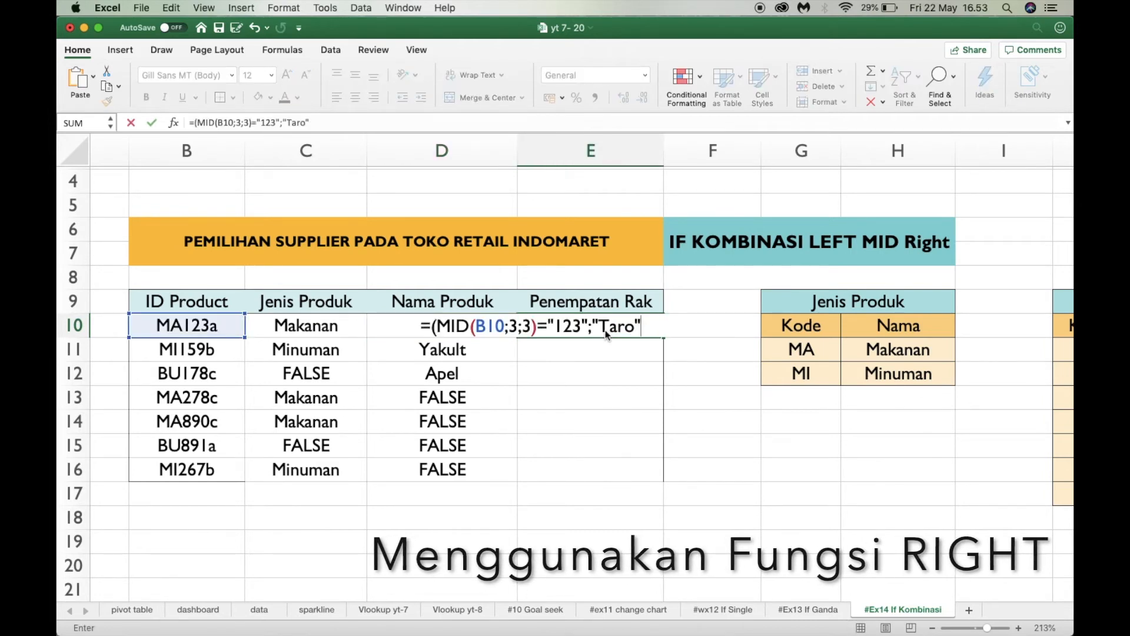
pyautogui.click(460, 328)
pyautogui.write('if')
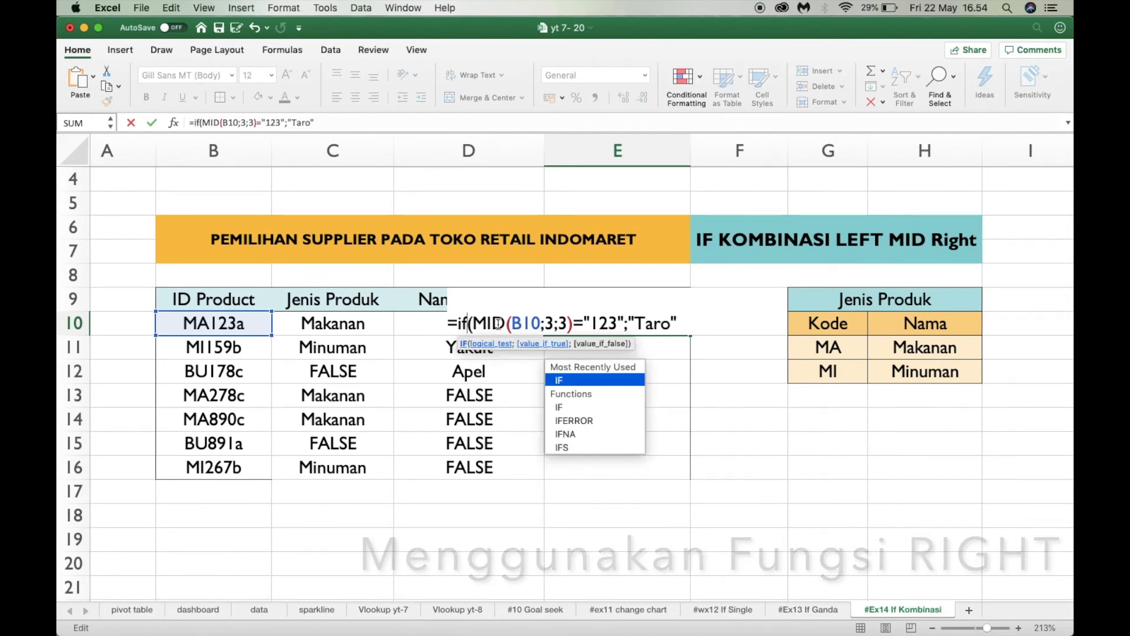
# Replace the MID function in the E10 formula with RIGHT
pyautogui.click(498, 323)
pyautogui.press('BackSpace')
pyautogui.press('BackSpace')
pyautogui.press('BackSpace')
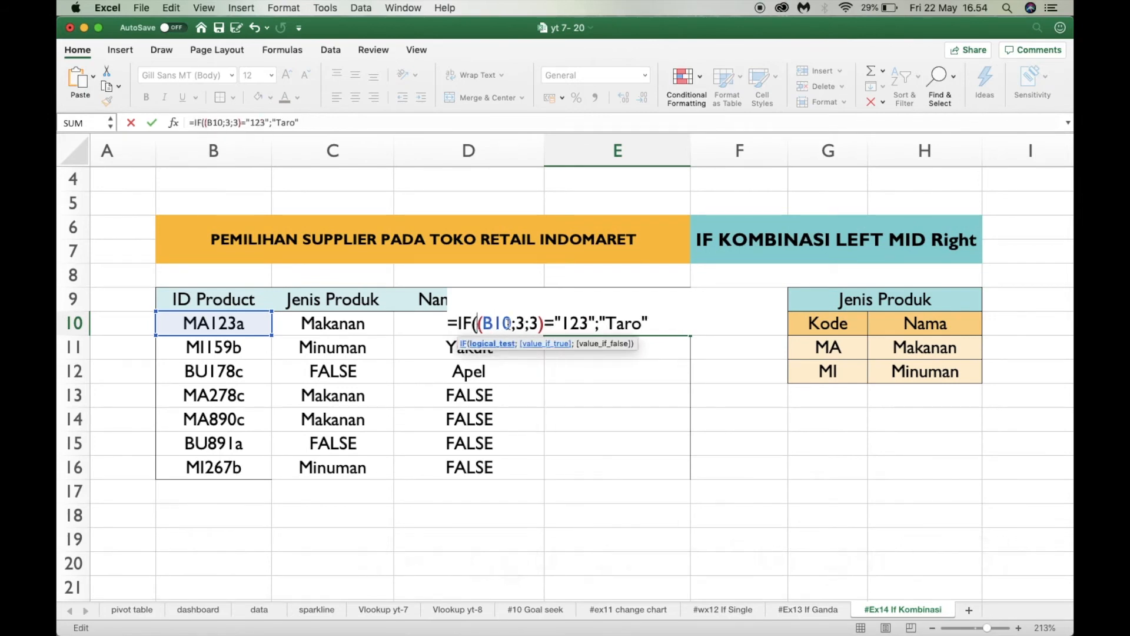
pyautogui.write('RIG')
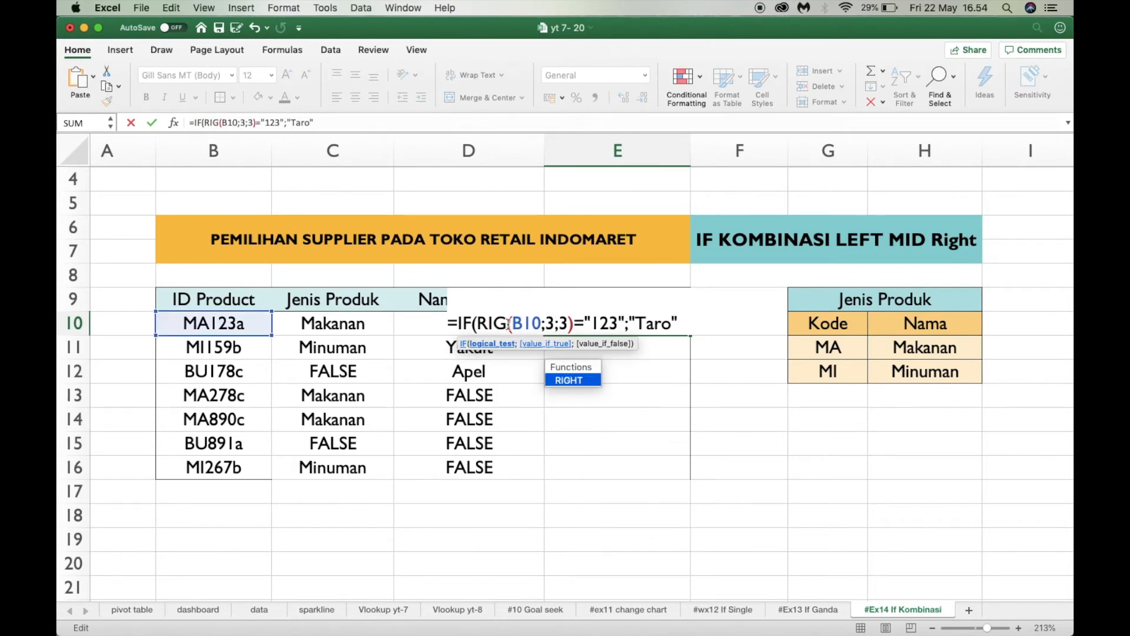
pyautogui.write('HT')
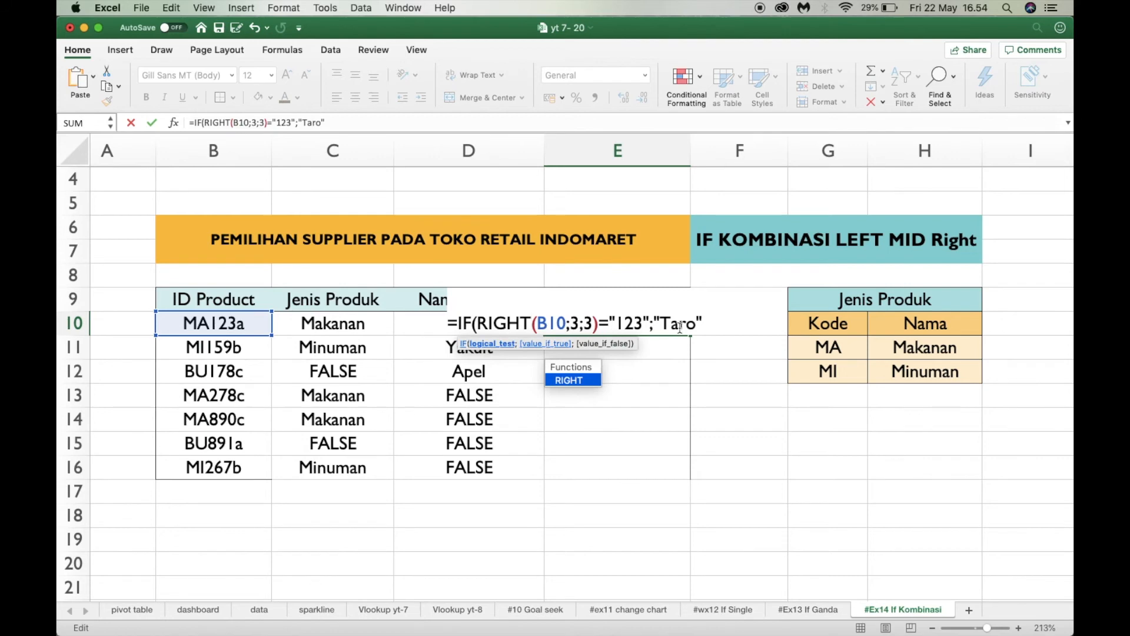
# Clear the old arguments and rewrite the E10 test as RIGHT(B10;1)=, taking one character from the ID Product code
pyautogui.press('BackSpace')
pyautogui.press('BackSpace')
pyautogui.press('BackSpace')
pyautogui.press('BackSpace')
pyautogui.press('BackSpace')
pyautogui.press('BackSpace')
pyautogui.press('BackSpace')
pyautogui.press('BackSpace')
pyautogui.press('BackSpace')
pyautogui.press('BackSpace')
pyautogui.press('BackSpace')
pyautogui.press('BackSpace')
pyautogui.press('BackSpace')
pyautogui.press('BackSpace')
pyautogui.press('BackSpace')
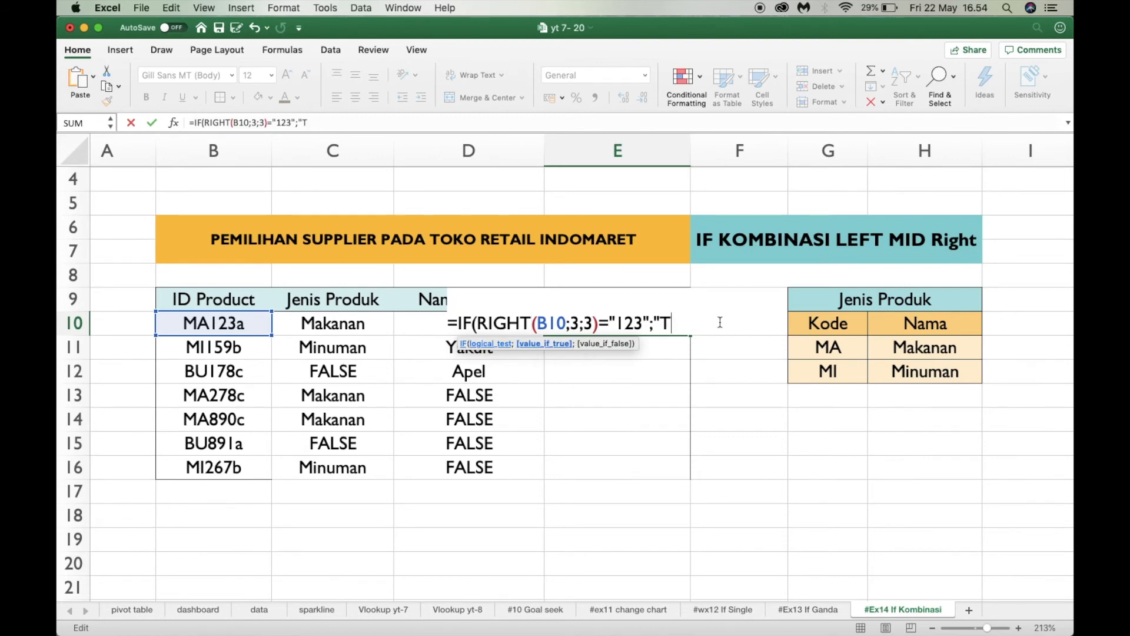
pyautogui.press('BackSpace')
pyautogui.press('BackSpace')
pyautogui.press('BackSpace')
pyautogui.press('BackSpace')
pyautogui.press('BackSpace')
pyautogui.press('BackSpace')
pyautogui.press('BackSpace')
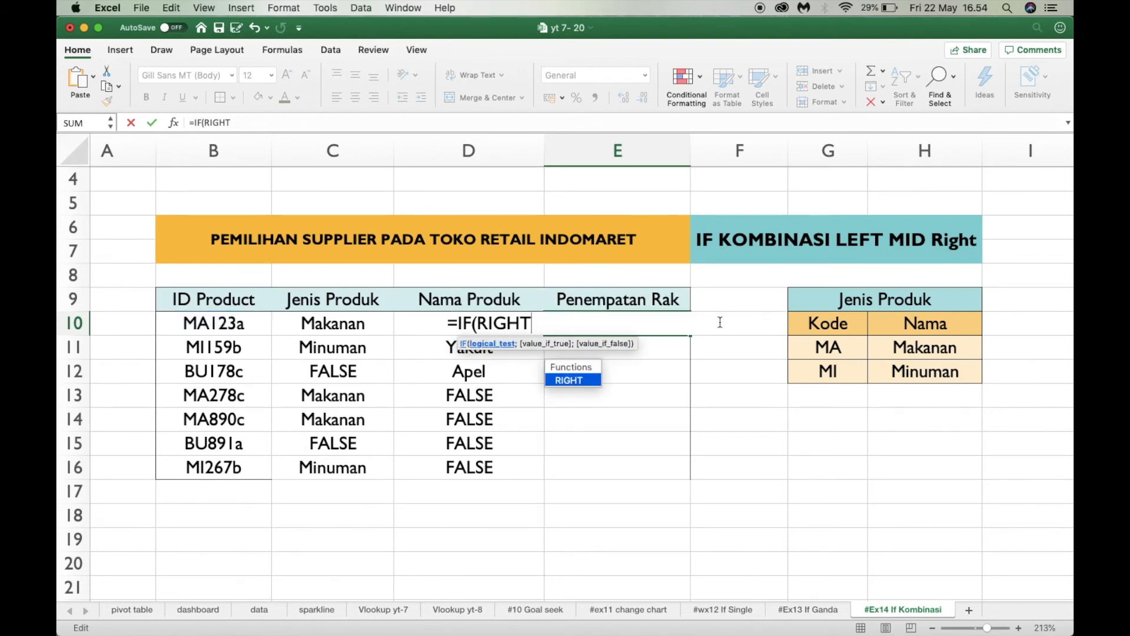
pyautogui.write('(')
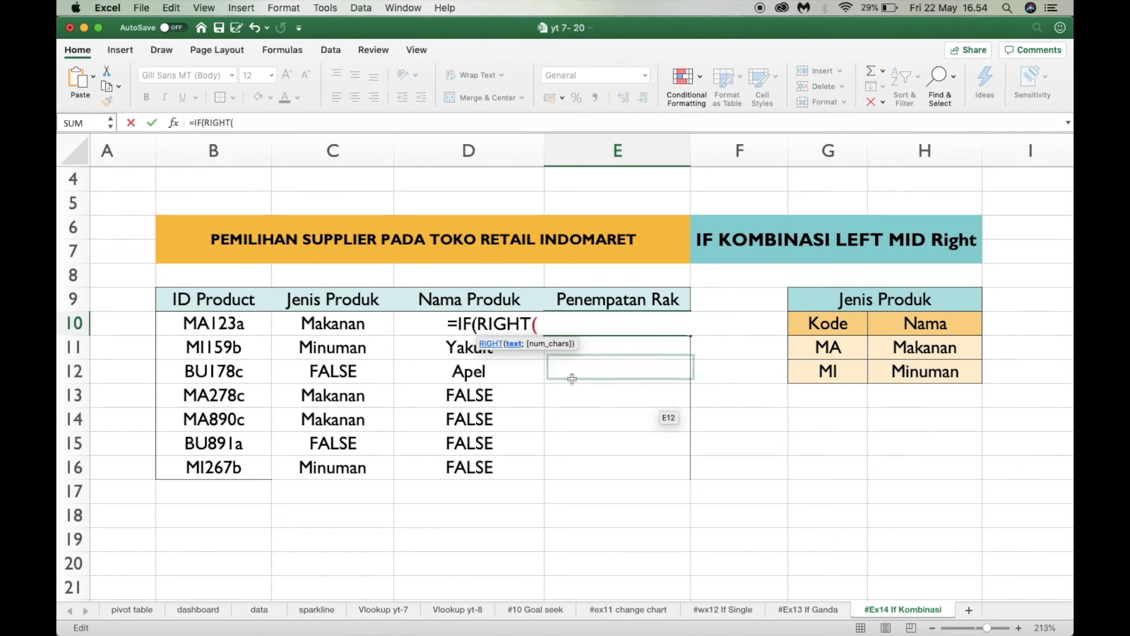
pyautogui.click(270, 329)
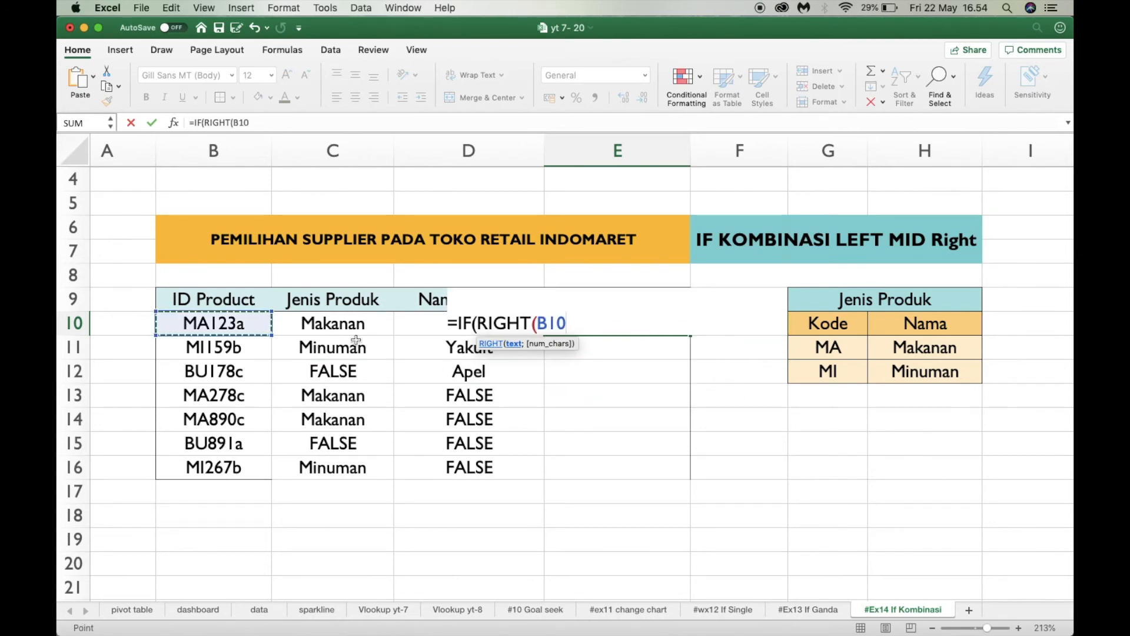
pyautogui.write(';')
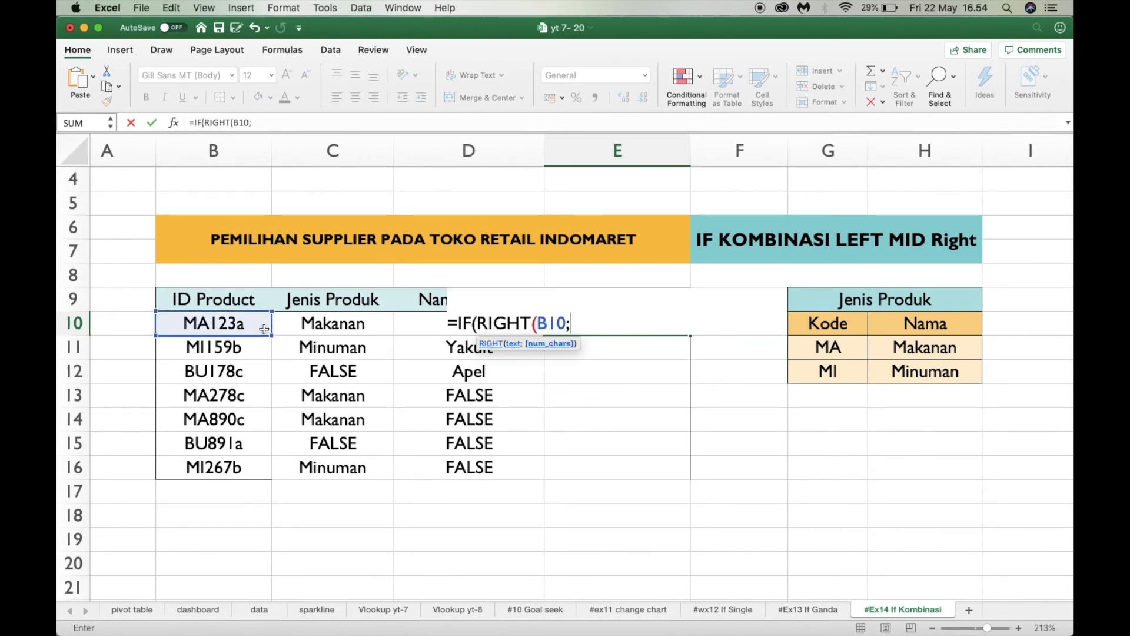
pyautogui.write('1)=')
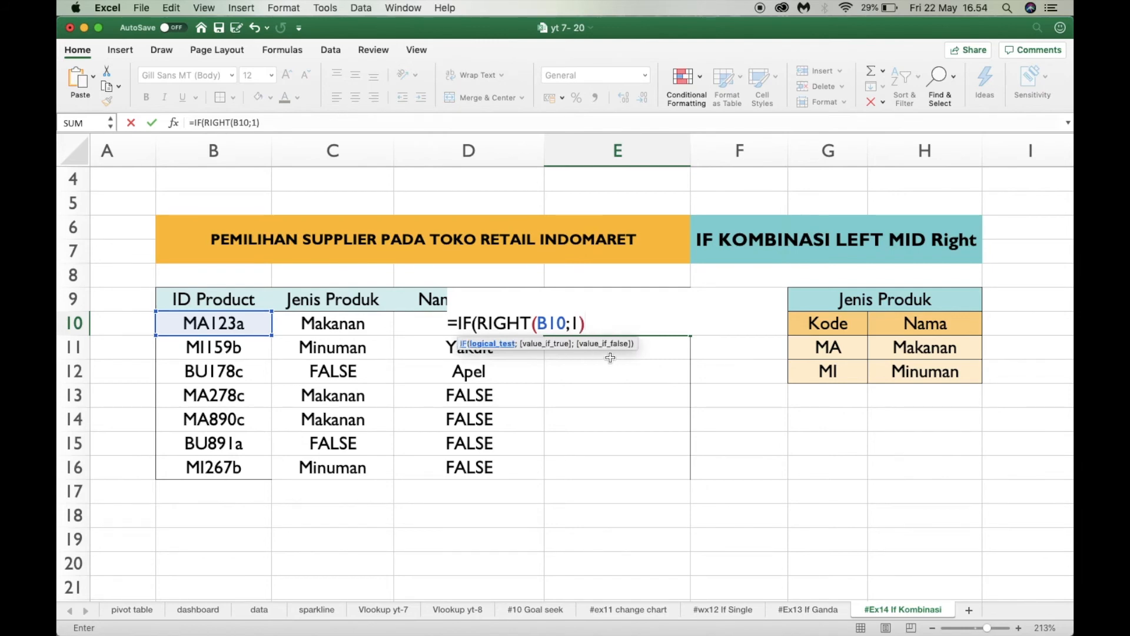
pyautogui.write('"A')
# Compare the extracted character with "a" and make the first IF return "Upper"
pyautogui.press('BackSpace')
pyautogui.write('a";')
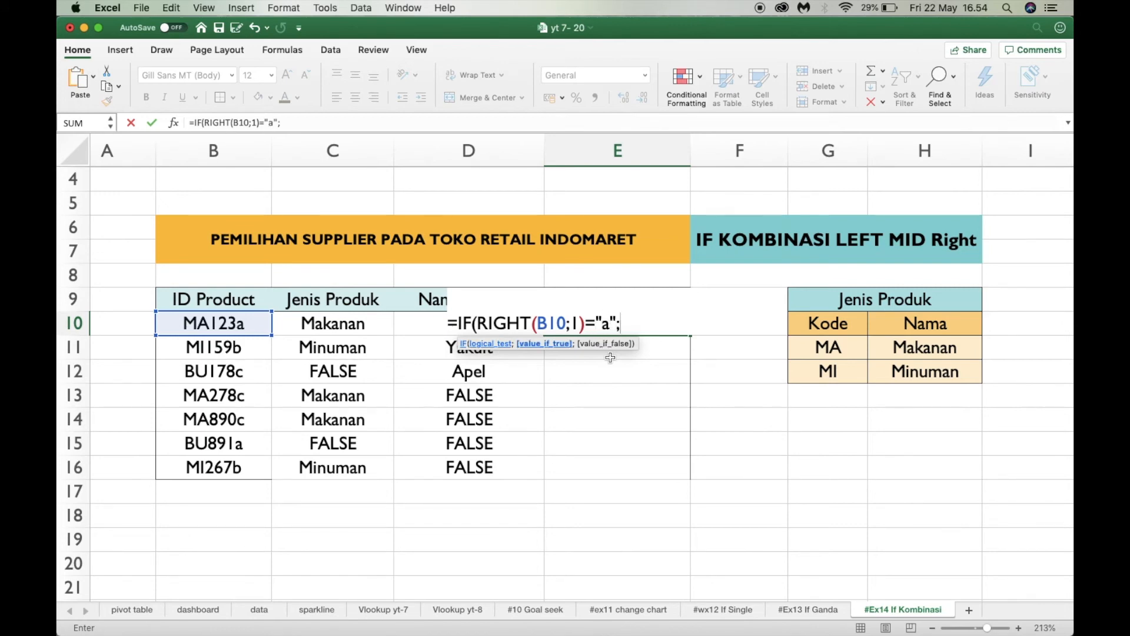
pyautogui.write('"Uppe')
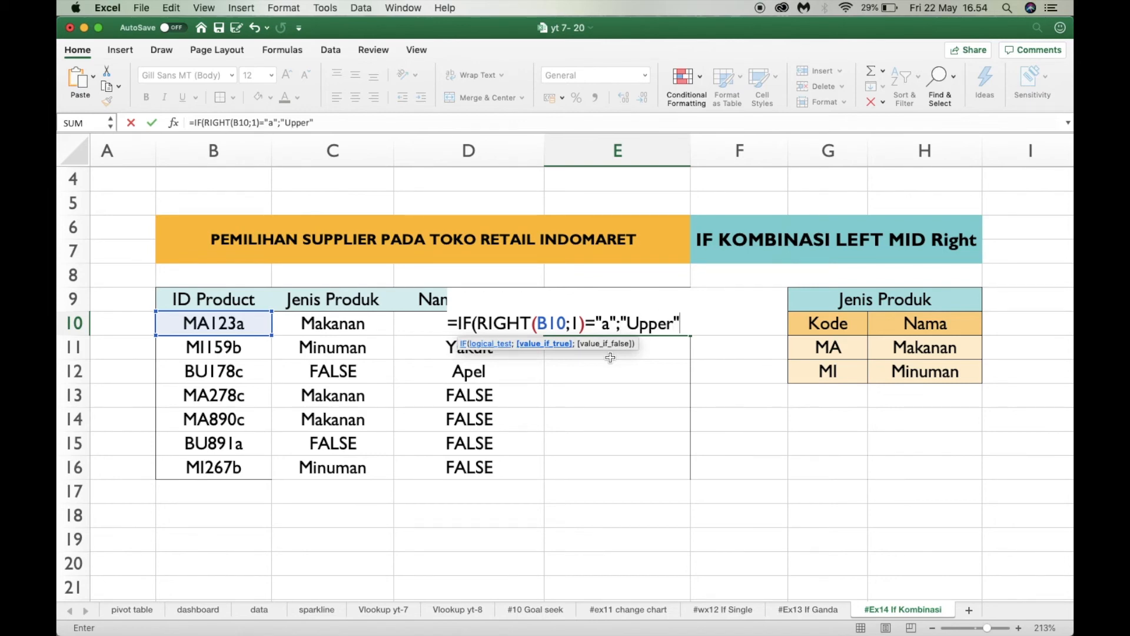
pyautogui.write('r";')
# Append a copy of the IF condition to the E10 formula and change its compared code to "b"
pyautogui.moveTo(457, 325); pyautogui.dragTo(679, 325)
pyautogui.press('super+c')
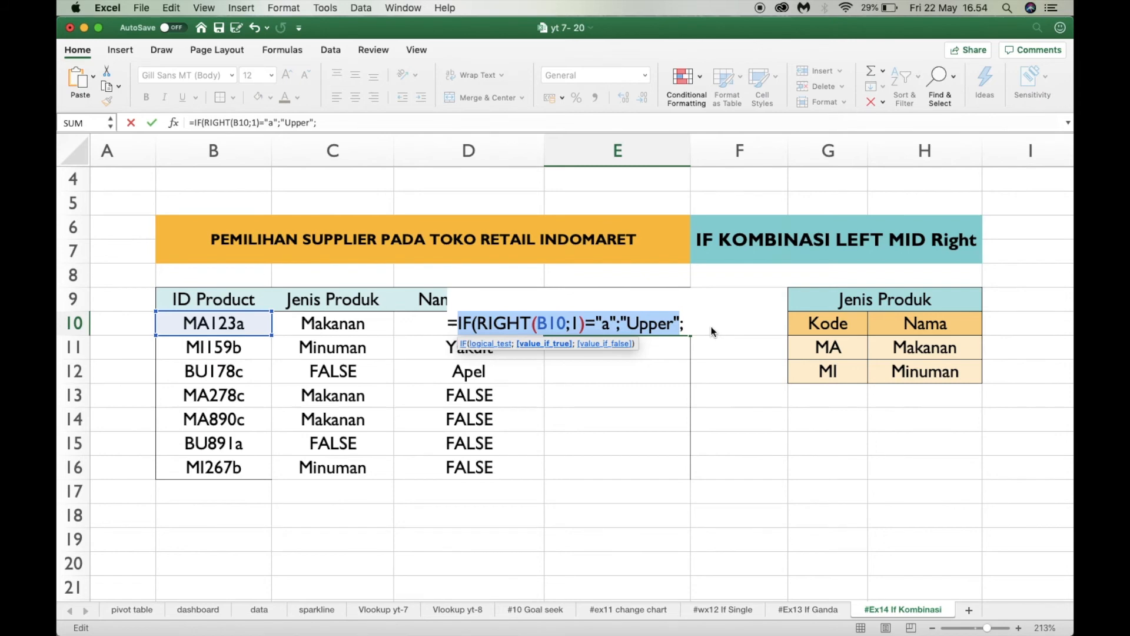
pyautogui.click(686, 324)
pyautogui.press('super+v')
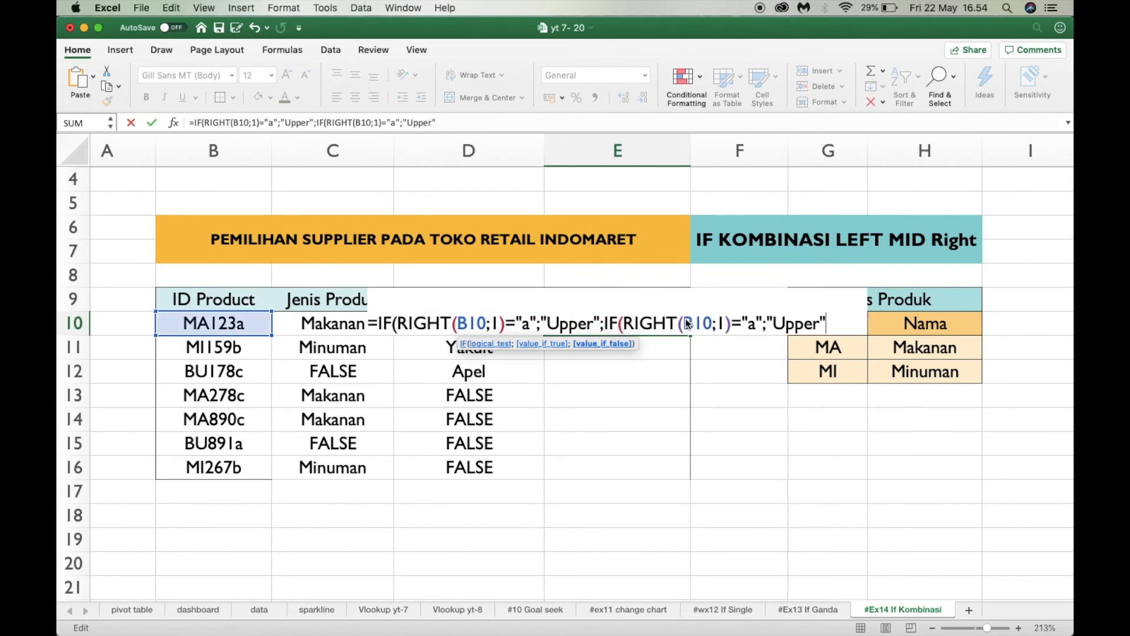
pyautogui.hscroll(3, 683, 320)
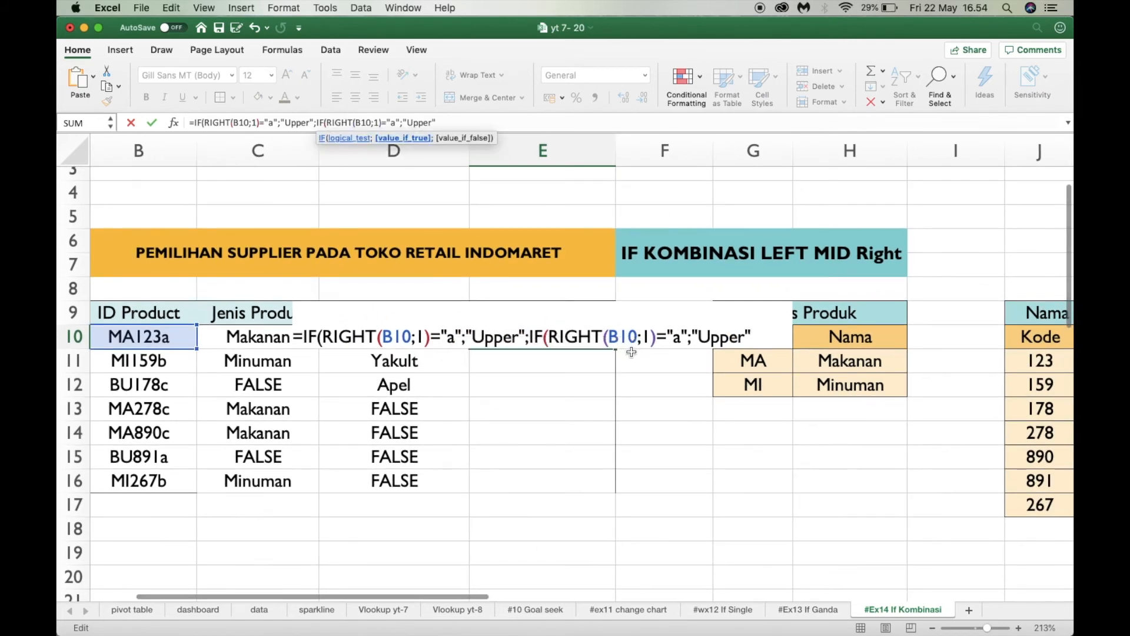
pyautogui.click(681, 342)
pyautogui.press('BackSpace')
pyautogui.write('b')
# Make the second IF in the E10 formula return "Mid"
pyautogui.click(748, 335)
pyautogui.press('BackSpace')
pyautogui.press('BackSpace')
pyautogui.press('BackSpace')
pyautogui.press('BackSpace')
pyautogui.press('BackSpace')
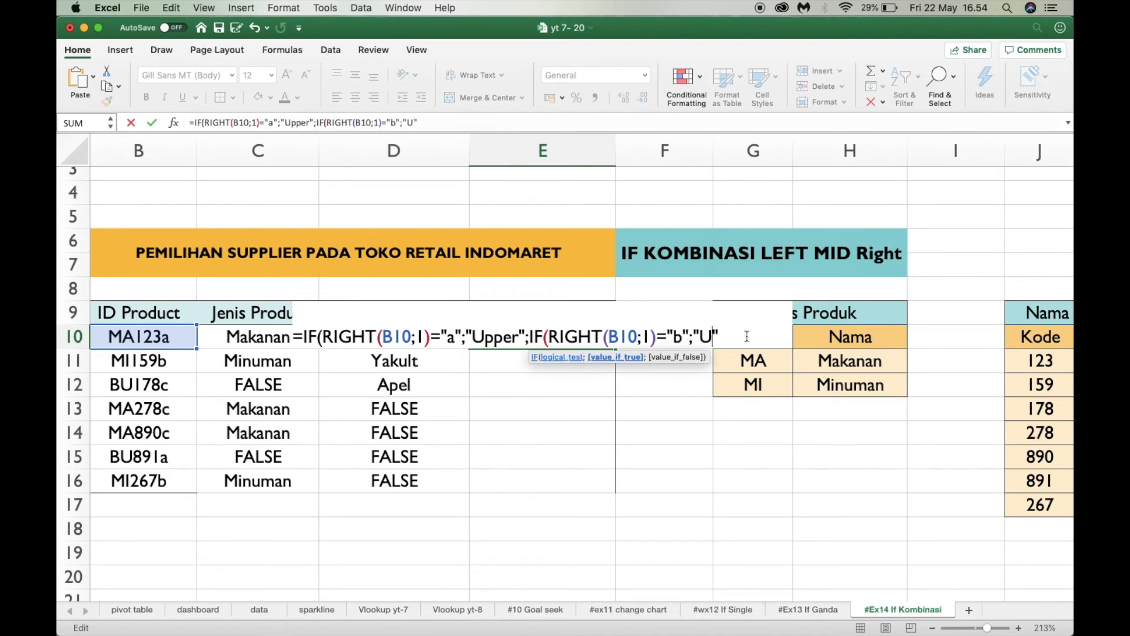
pyautogui.write('Mid')
# Append a third copy of the IF condition to the E10 formula, comparing the code with "c"
pyautogui.click(469, 122)
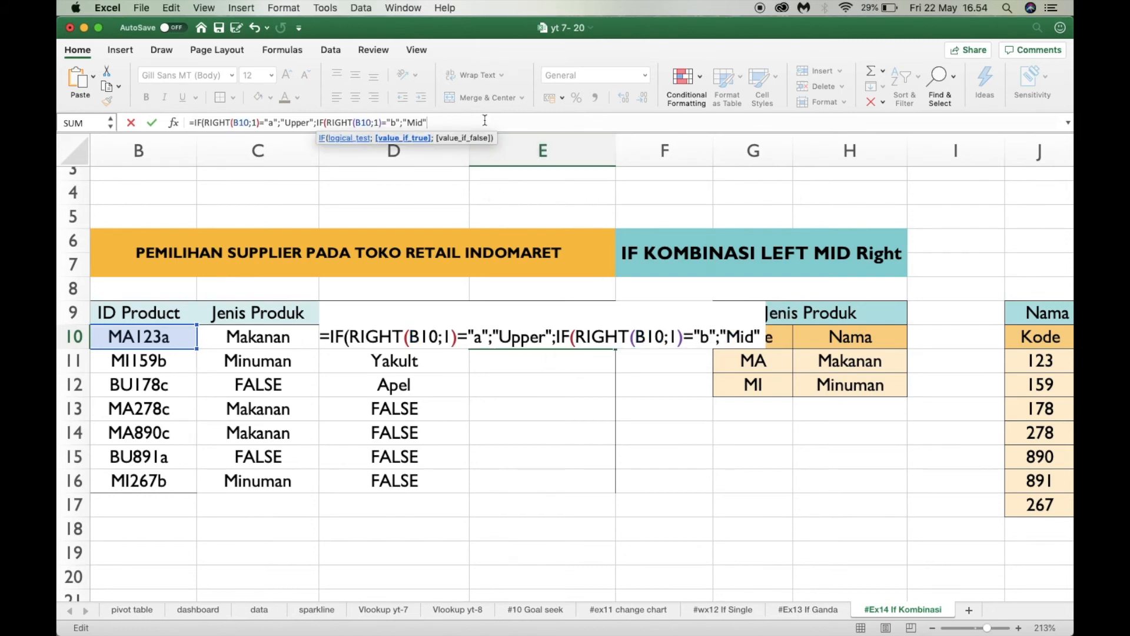
pyautogui.write(';')
pyautogui.press('super+v')
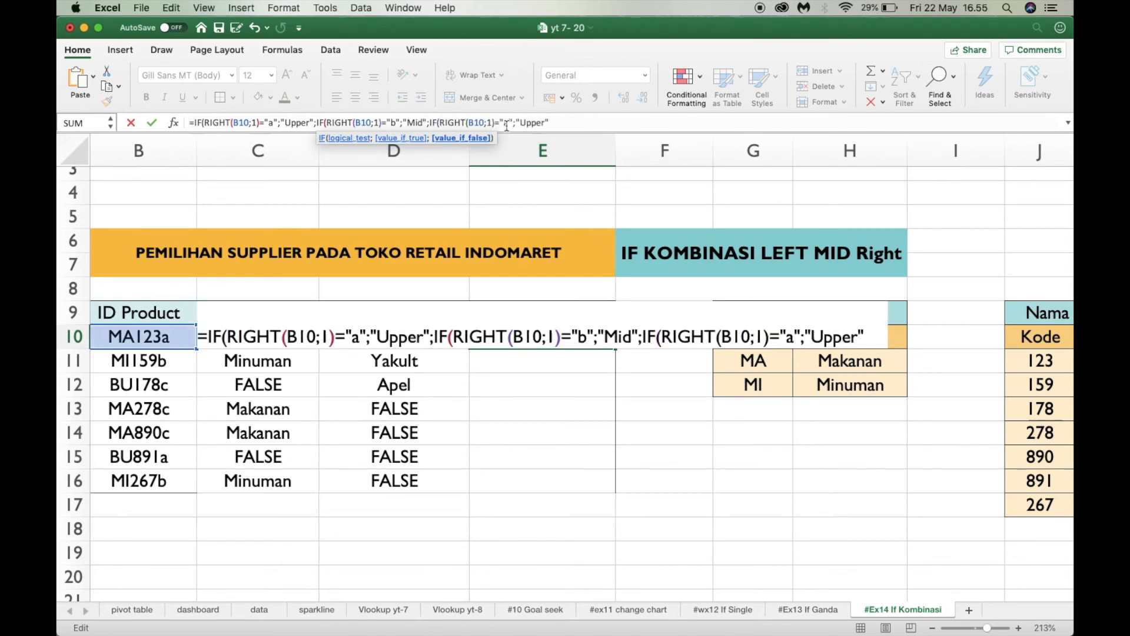
pyautogui.click(507, 123)
pyautogui.press('BackSpace')
pyautogui.write('c')
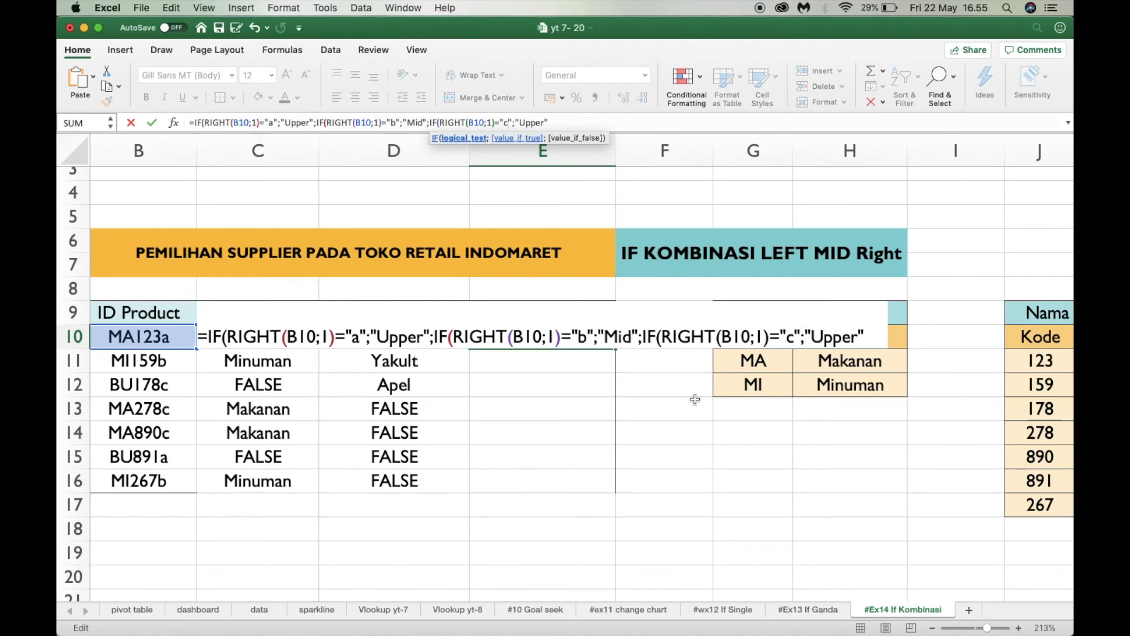
# Make the third IF in the E10 formula return "Lower"
pyautogui.click(544, 123)
pyautogui.press('BackSpace')
pyautogui.press('BackSpace')
pyautogui.press('BackSpace')
pyautogui.press('BackSpace')
pyautogui.press('BackSpace')
pyautogui.write('Lower')
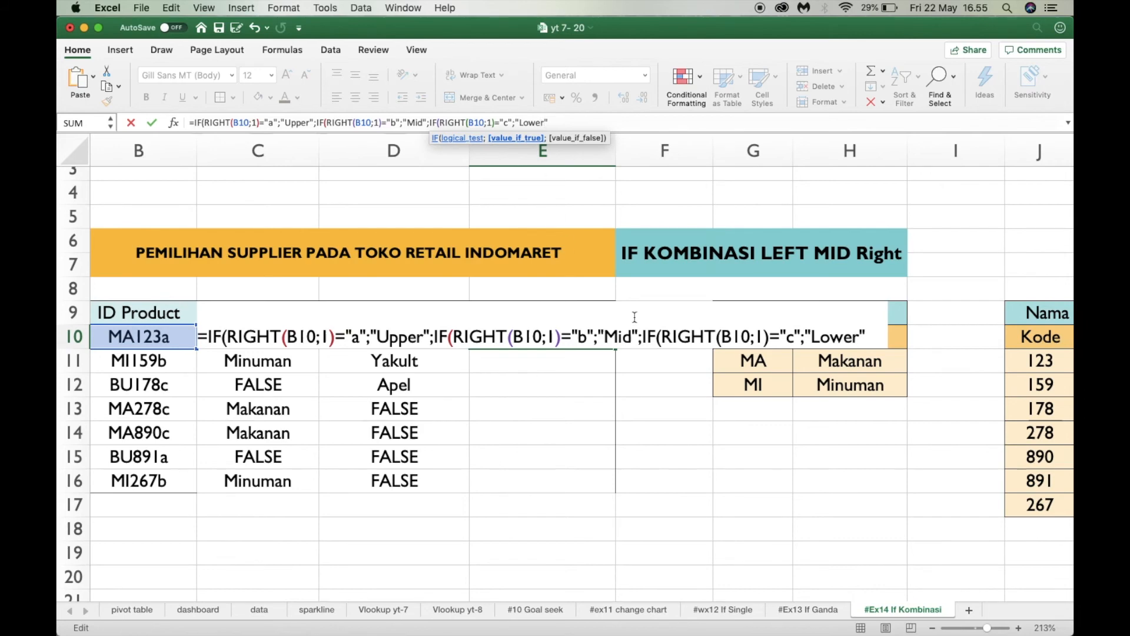
# Check the E10 formula against the Rak code table, then close and enter it, accepting the proposed parenthesis correction
pyautogui.hscroll(10, 838, 330)
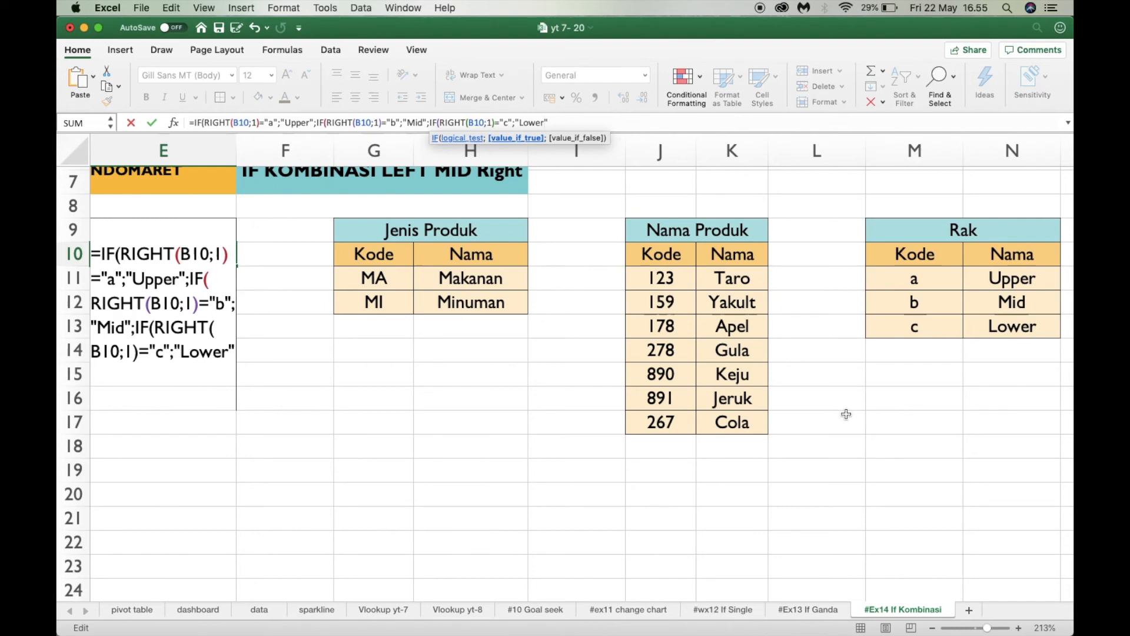
pyautogui.scroll(5, 848, 415)
pyautogui.hscroll(-8, 847, 415)
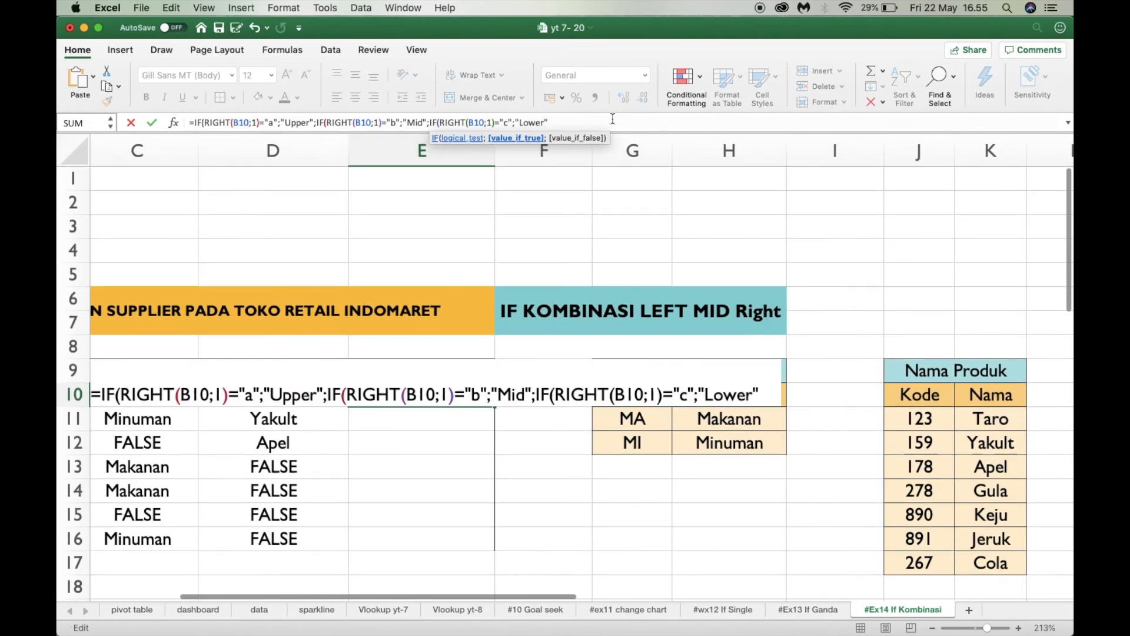
pyautogui.write(')')
pyautogui.press('Return')
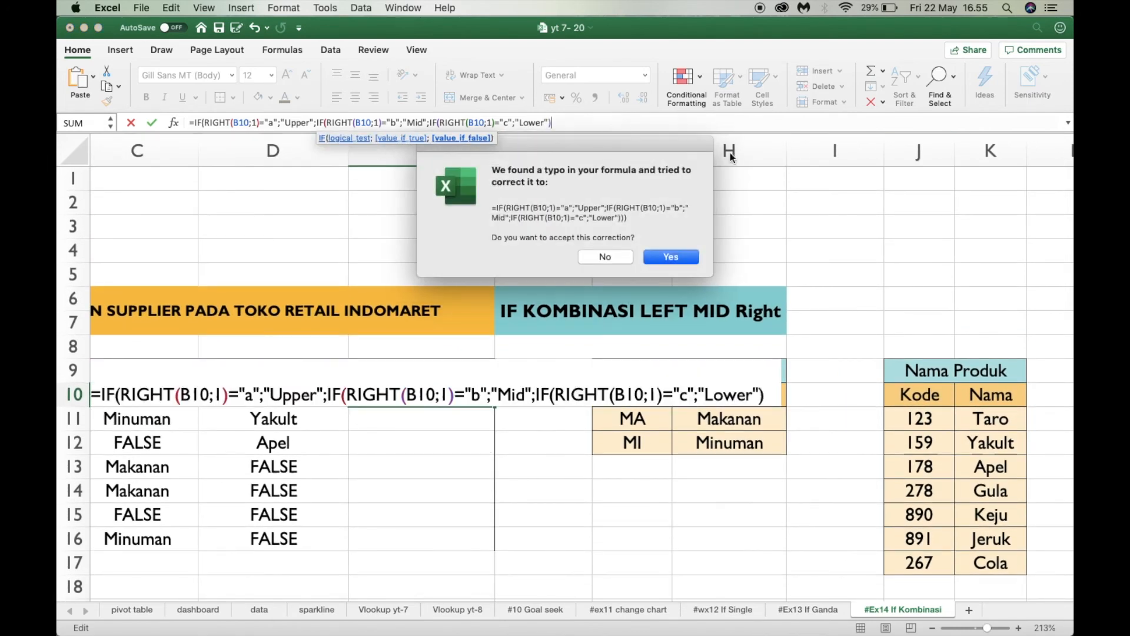
pyautogui.click(670, 257)
# Fill the E10 formula down the Penempatan Rak column through E16
pyautogui.scroll(-3, 512, 424)
pyautogui.hscroll(-1, 512, 424)
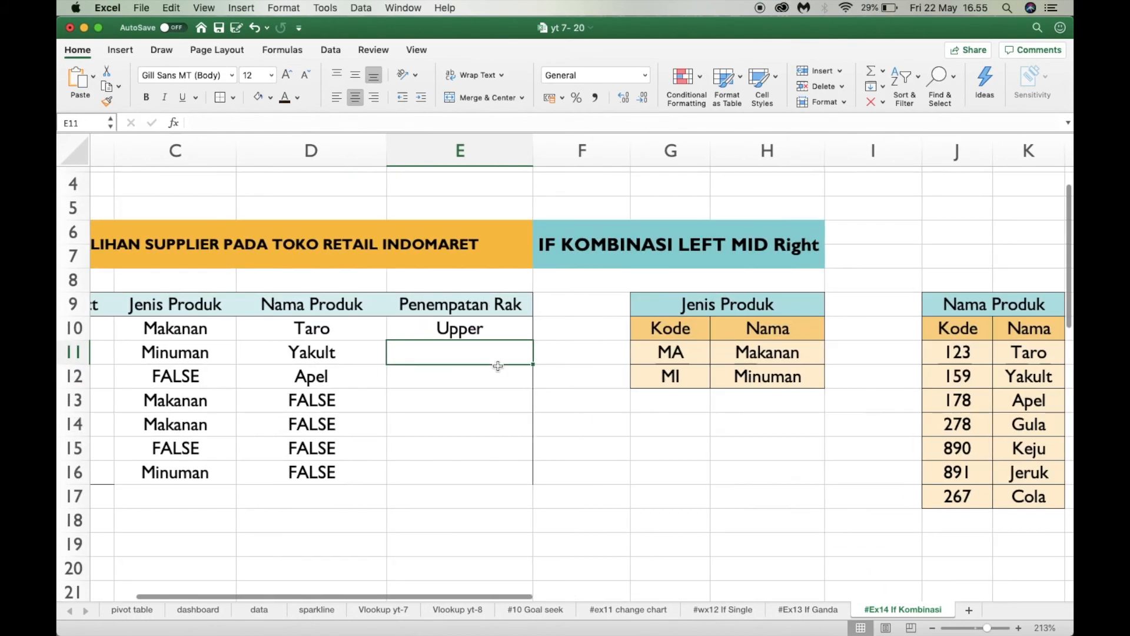
pyautogui.click(479, 328)
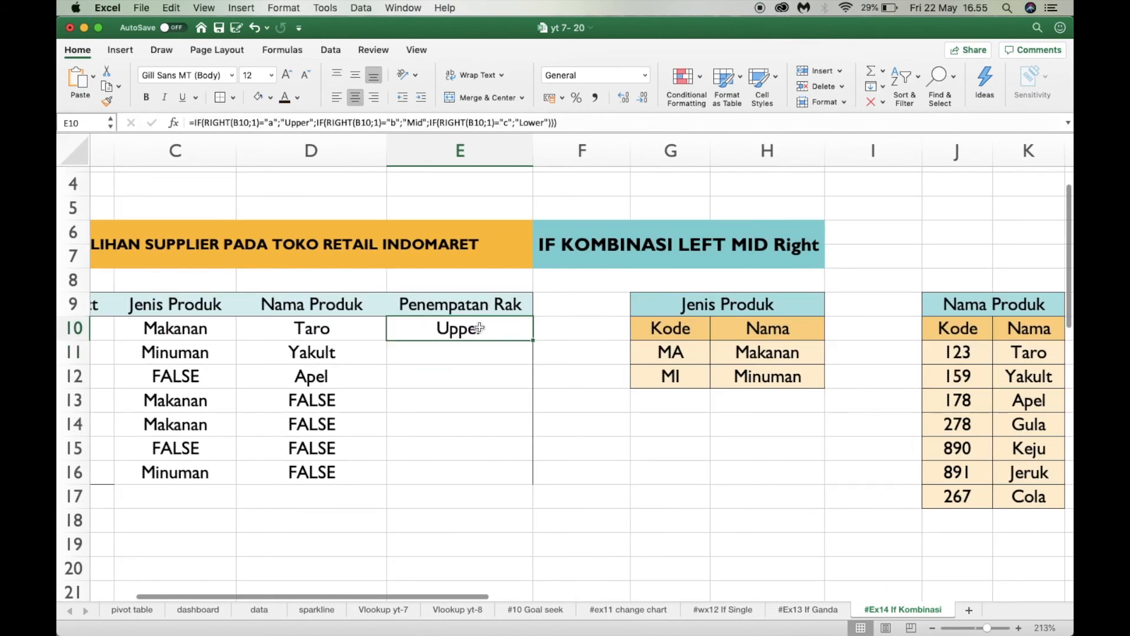
pyautogui.doubleClick(533, 341)
pyautogui.click(626, 464)
pyautogui.hscroll(-2, 626, 465)
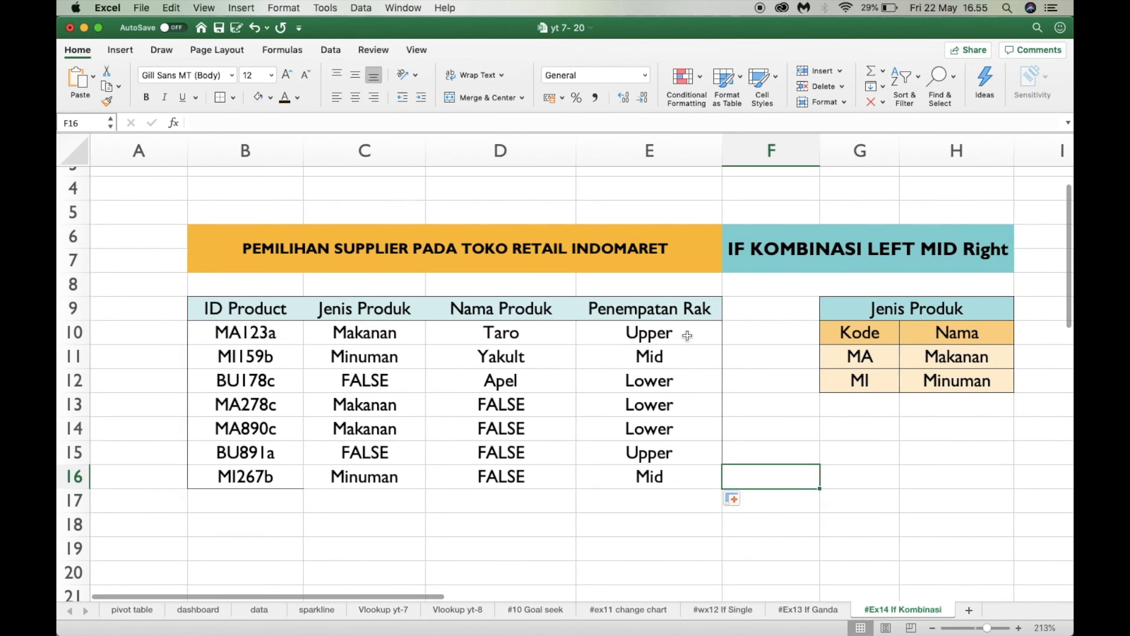
# Examine the Penempatan Rak results and the E10 formula alongside the Jenis Produk, Nama Produk and Rak code tables
pyautogui.click(584, 328)
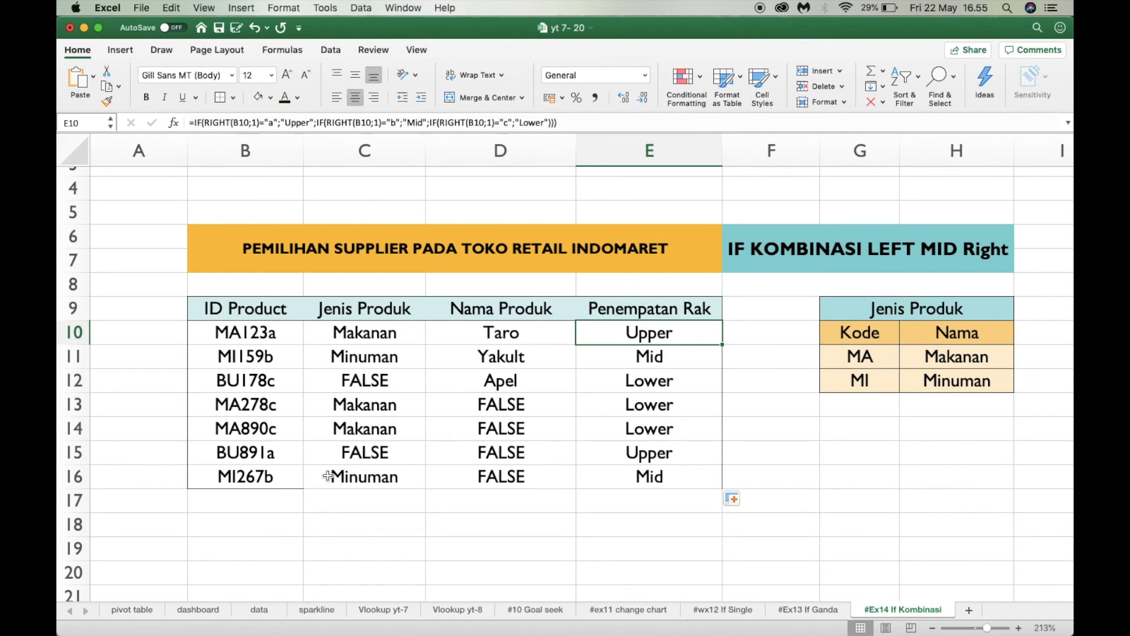
pyautogui.hscroll(2, 604, 475)
pyautogui.scroll(-1, 604, 474)
pyautogui.click(750, 465)
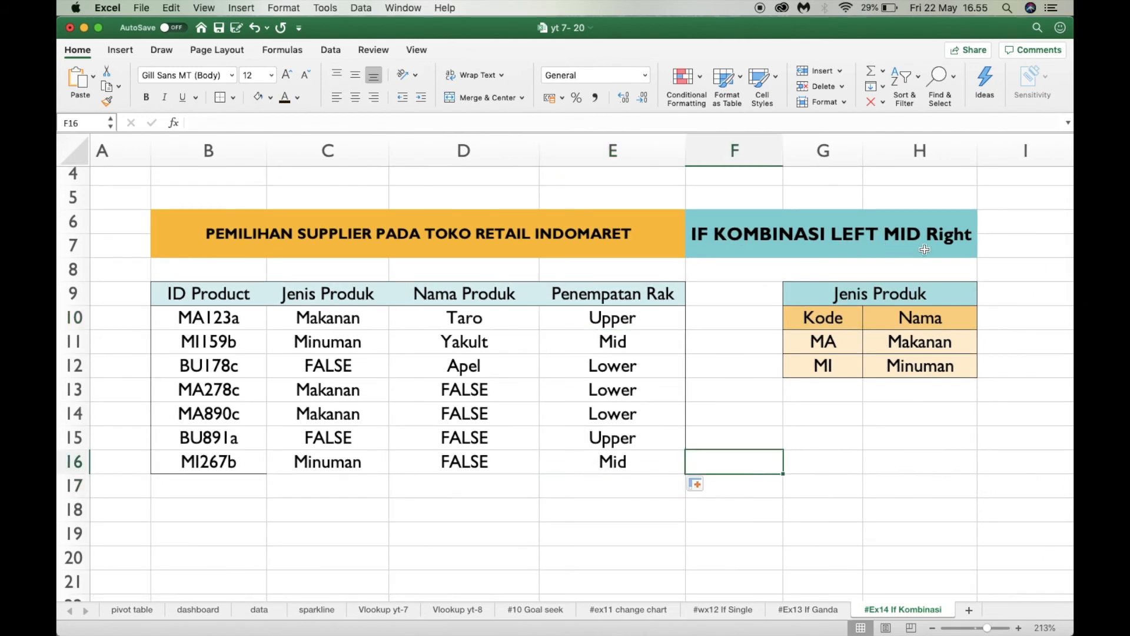
pyautogui.scroll(-1, 763, 296)
pyautogui.hscroll(2, 763, 296)
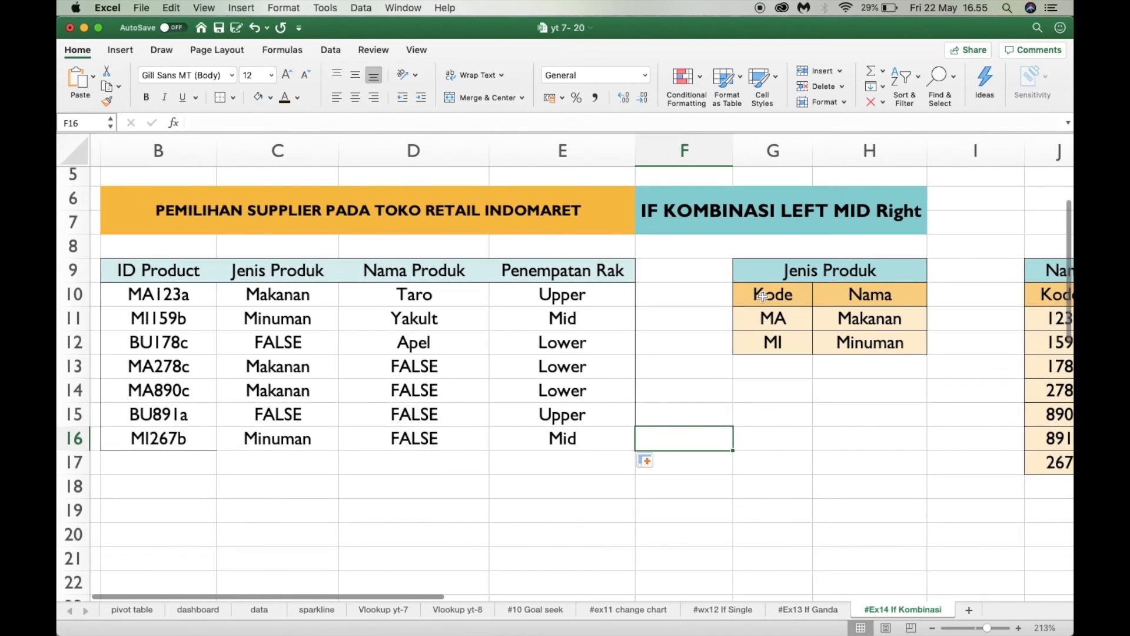
pyautogui.scroll(-1, 763, 296)
pyautogui.hscroll(1, 762, 297)
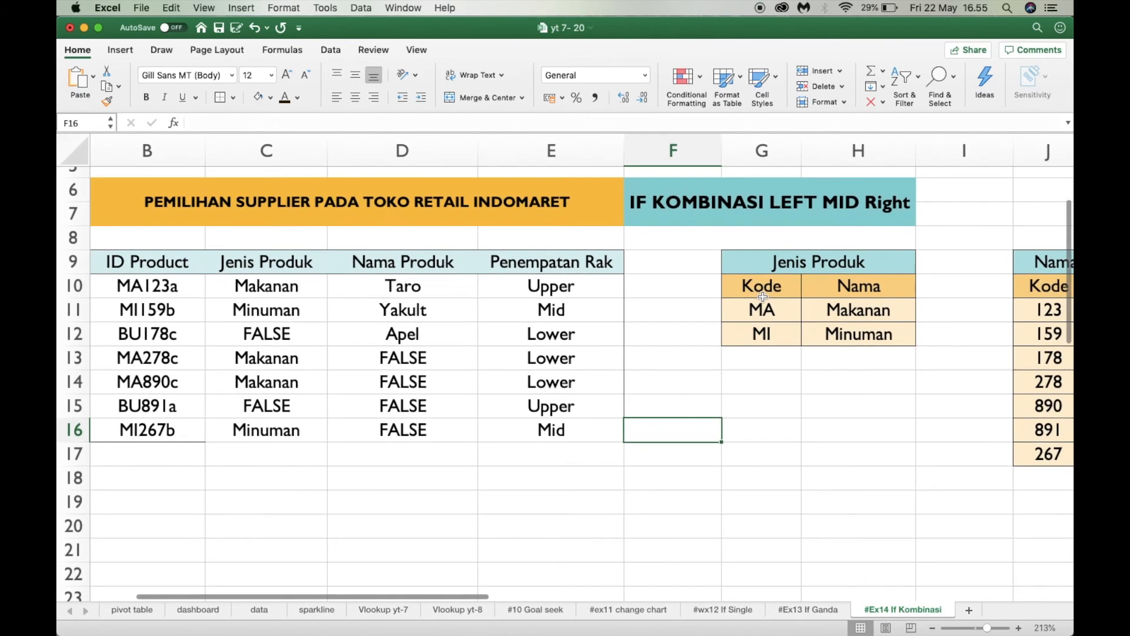
pyautogui.scroll(-2, 763, 296)
pyautogui.hscroll(5, 763, 296)
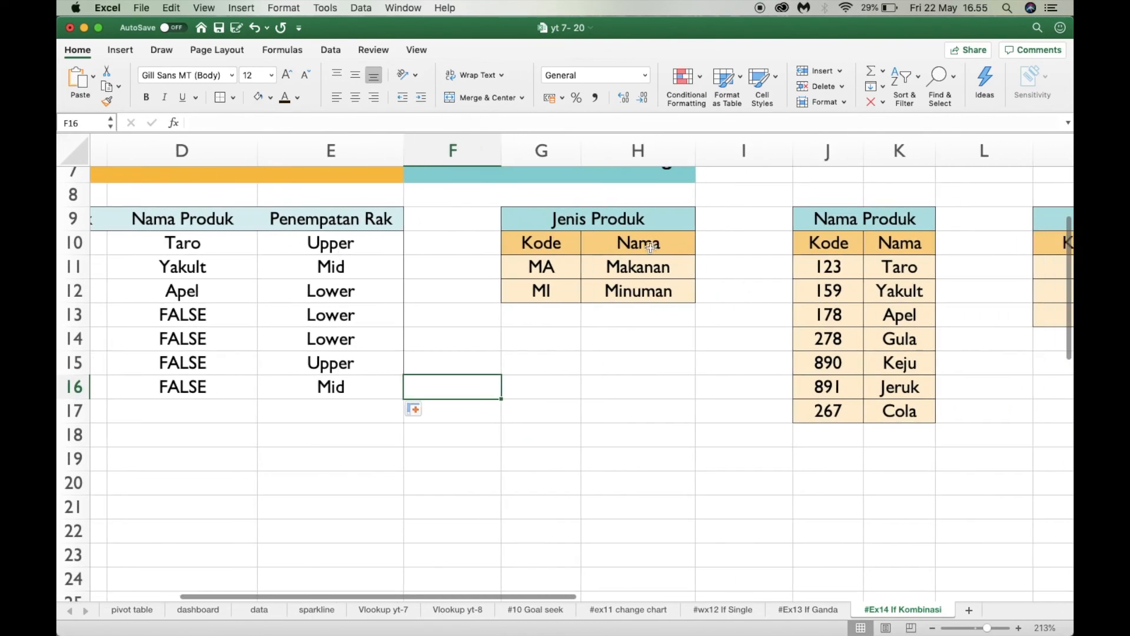
pyautogui.scroll(3, 612, 254)
pyautogui.hscroll(1, 612, 254)
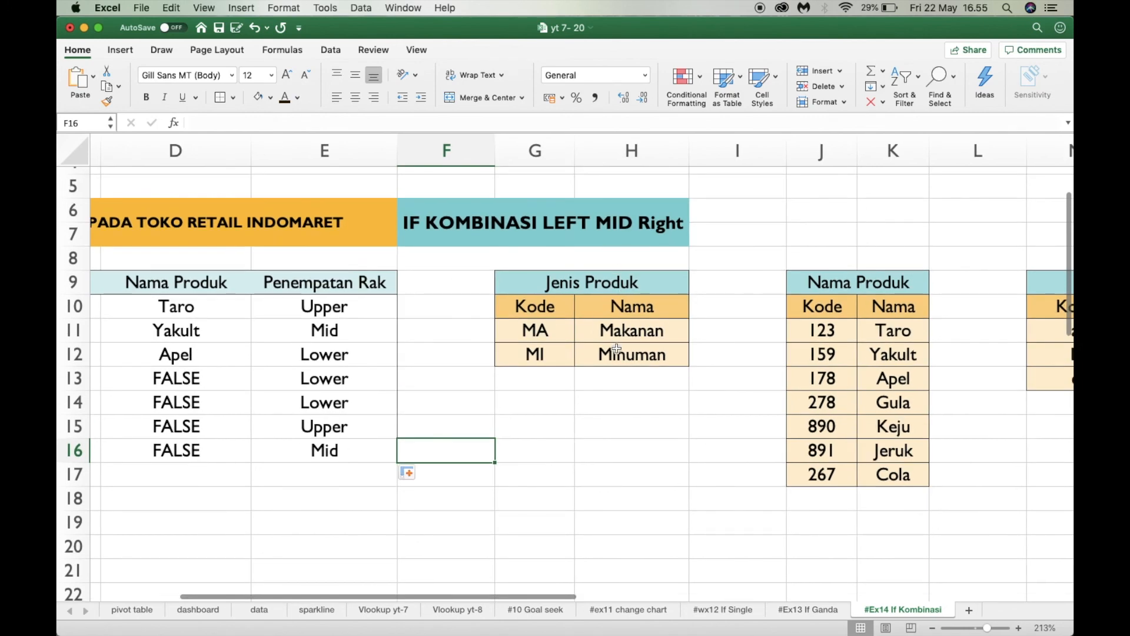
# Examine the FALSE results in the Nama Produk column and the D14 formula against the Jenis Produk and Nama Produk code tables
pyautogui.hscroll(-2, 611, 372)
pyautogui.scroll(1, 611, 372)
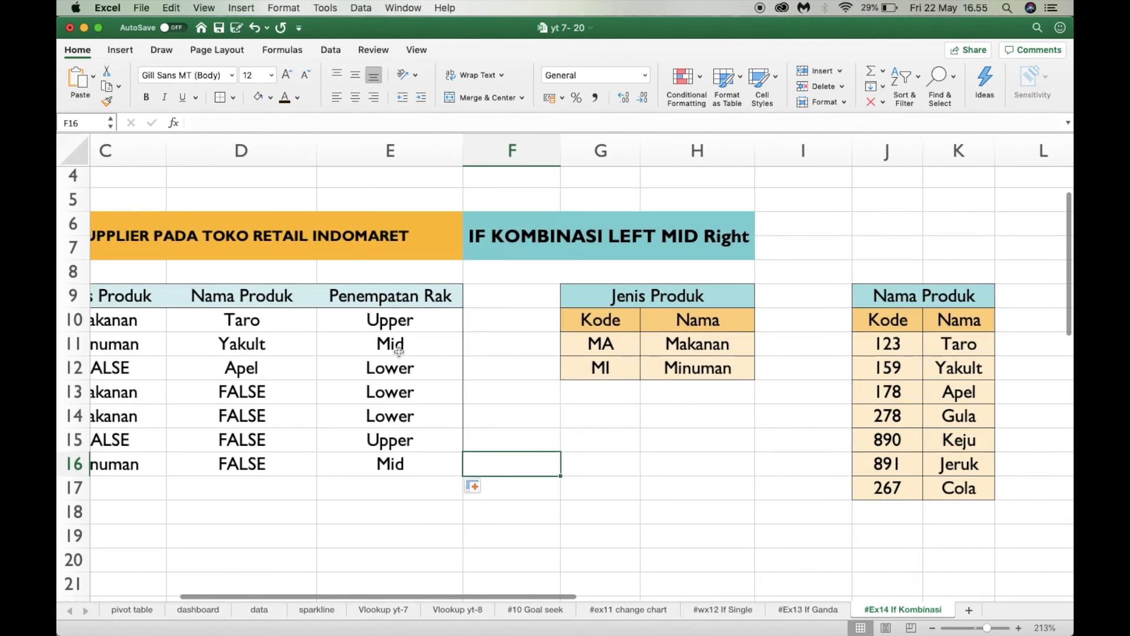
pyautogui.scroll(-1, 752, 430)
pyautogui.hscroll(2, 752, 430)
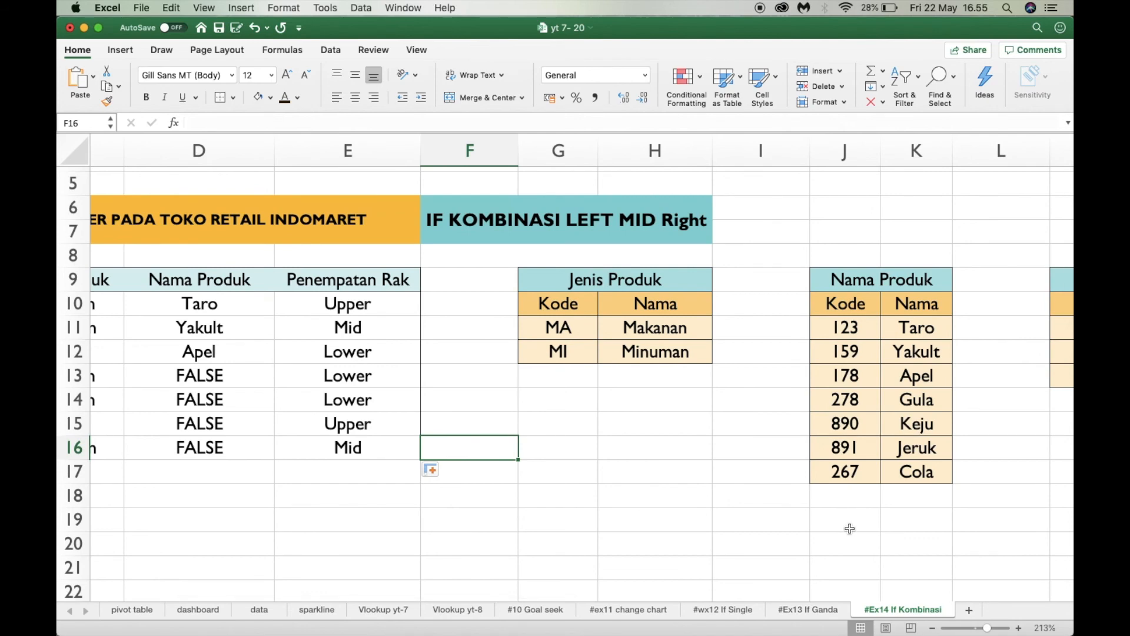
pyautogui.hscroll(-2, 651, 520)
pyautogui.scroll(-2, 651, 520)
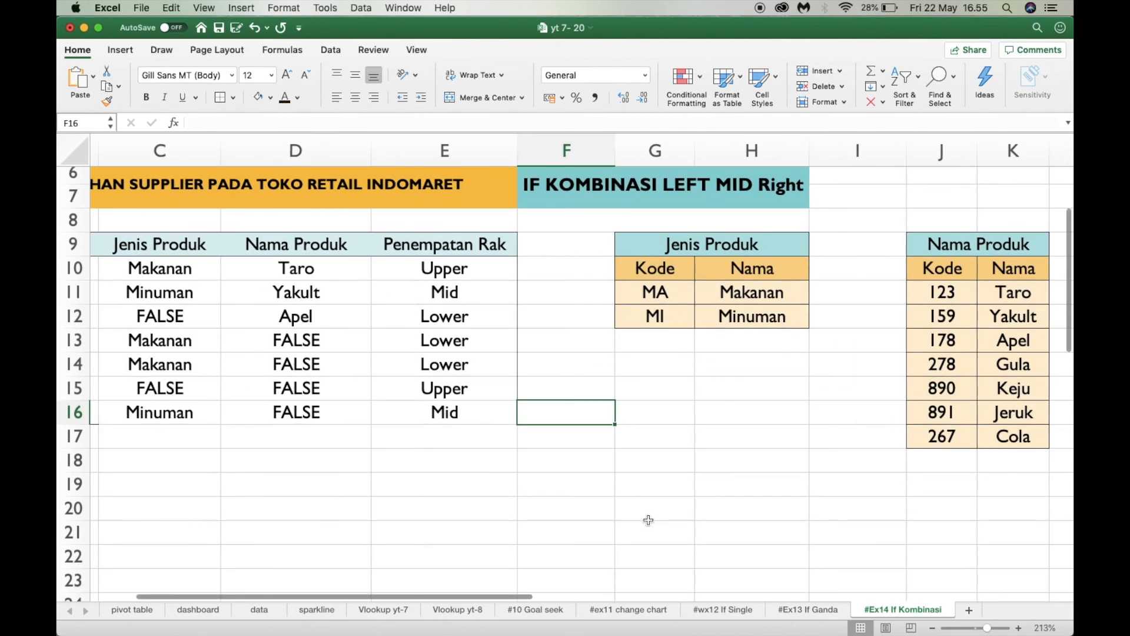
pyautogui.click(279, 360)
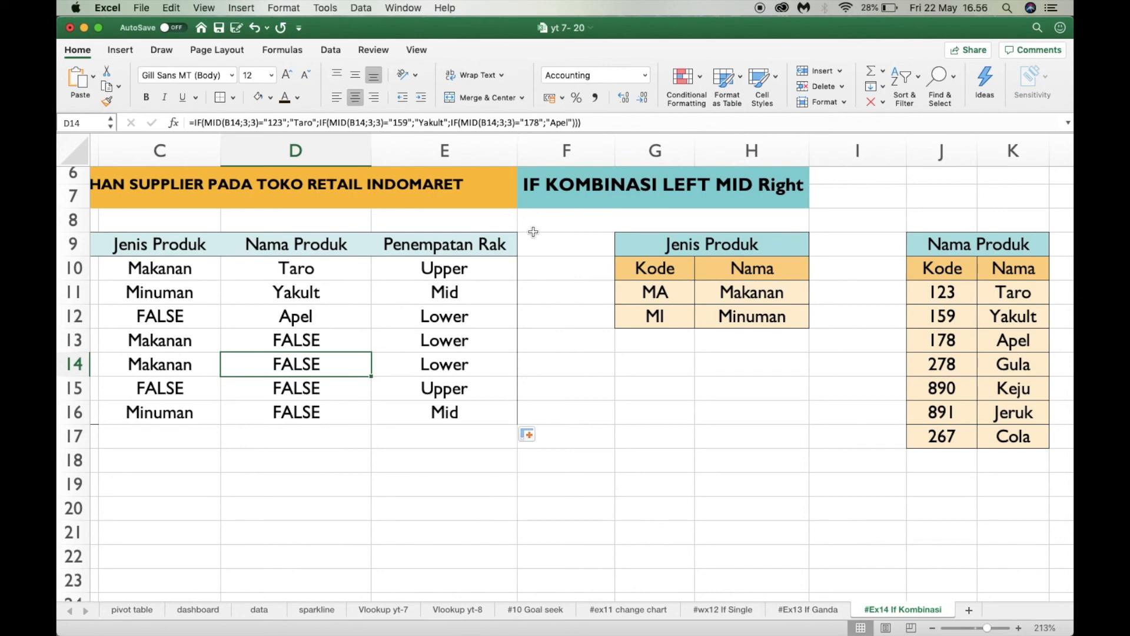
pyautogui.scroll(1, 534, 231)
pyautogui.hscroll(-1, 534, 232)
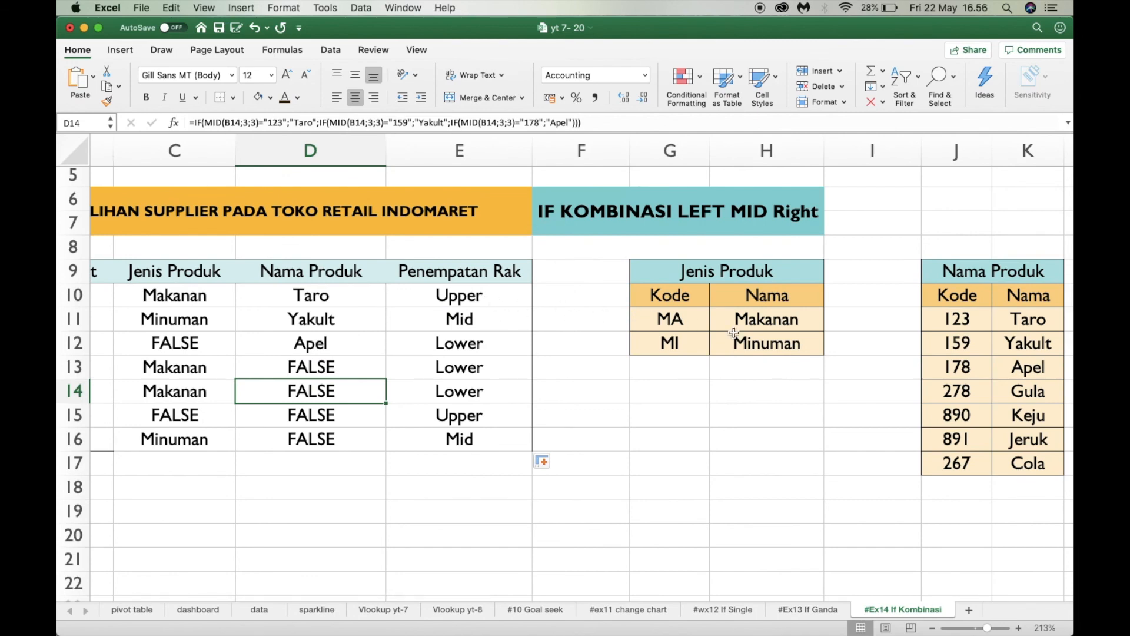
pyautogui.scroll(1, 537, 429)
pyautogui.hscroll(-1, 537, 429)
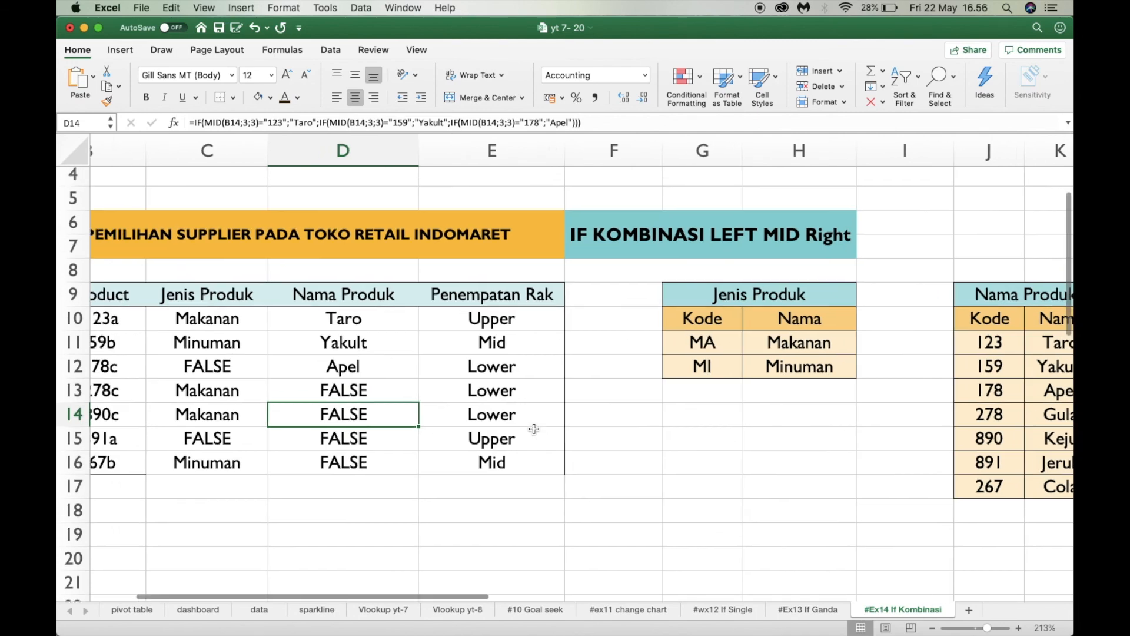
# Merge and center B18:E19 below the product table and increase its font size to 18
pyautogui.scroll(-5, 652, 361)
pyautogui.hscroll(-2, 628, 360)
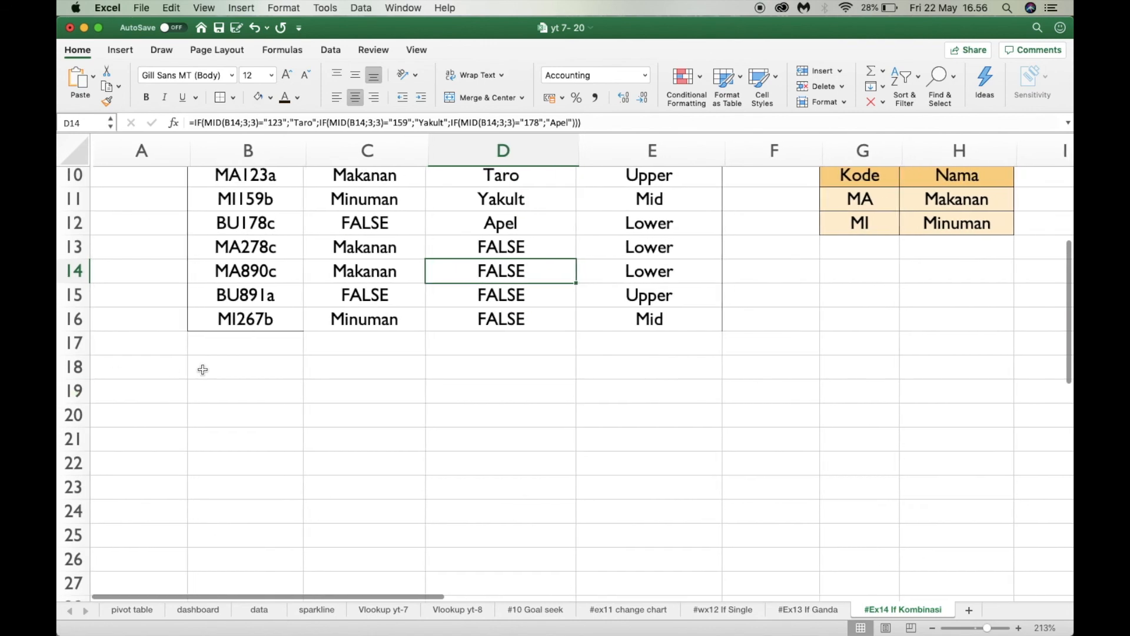
pyautogui.moveTo(245, 369); pyautogui.dragTo(620, 394)
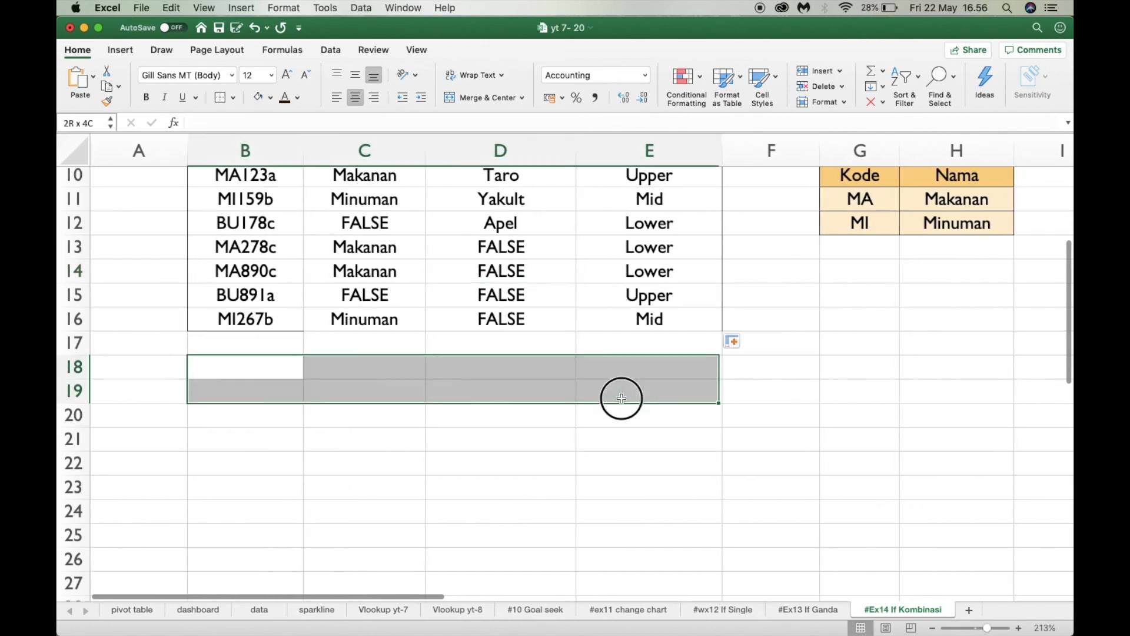
pyautogui.click(470, 100)
pyautogui.click(287, 75)
pyautogui.click(286, 75)
pyautogui.click(287, 75)
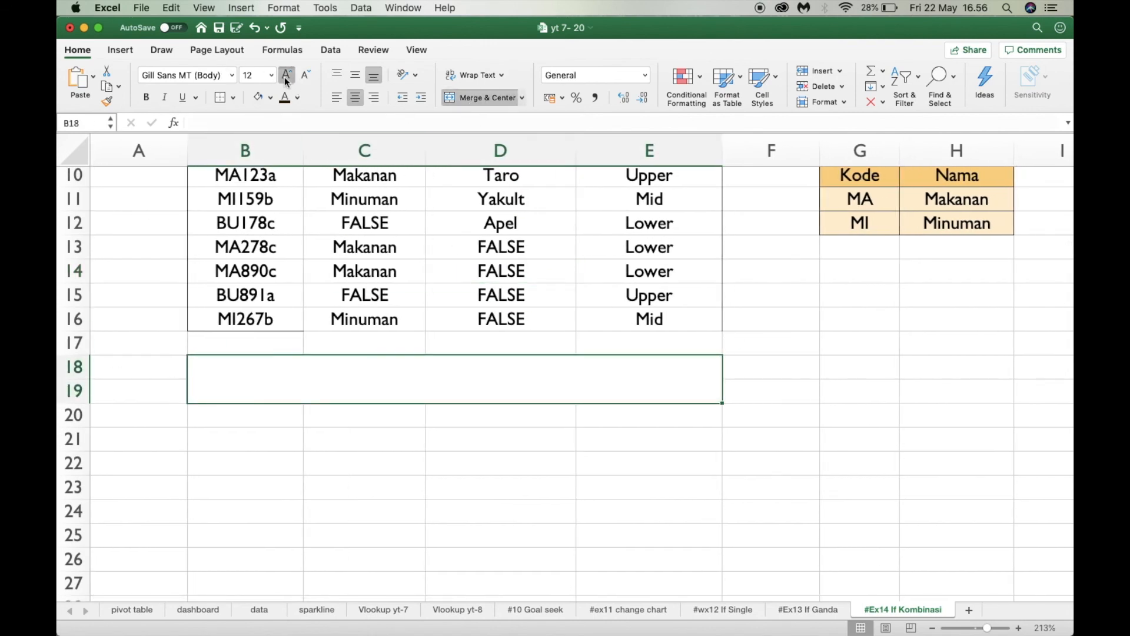
# Write the note "vlookup (left mid right)" in the merged cell B18
pyautogui.write('vlo')
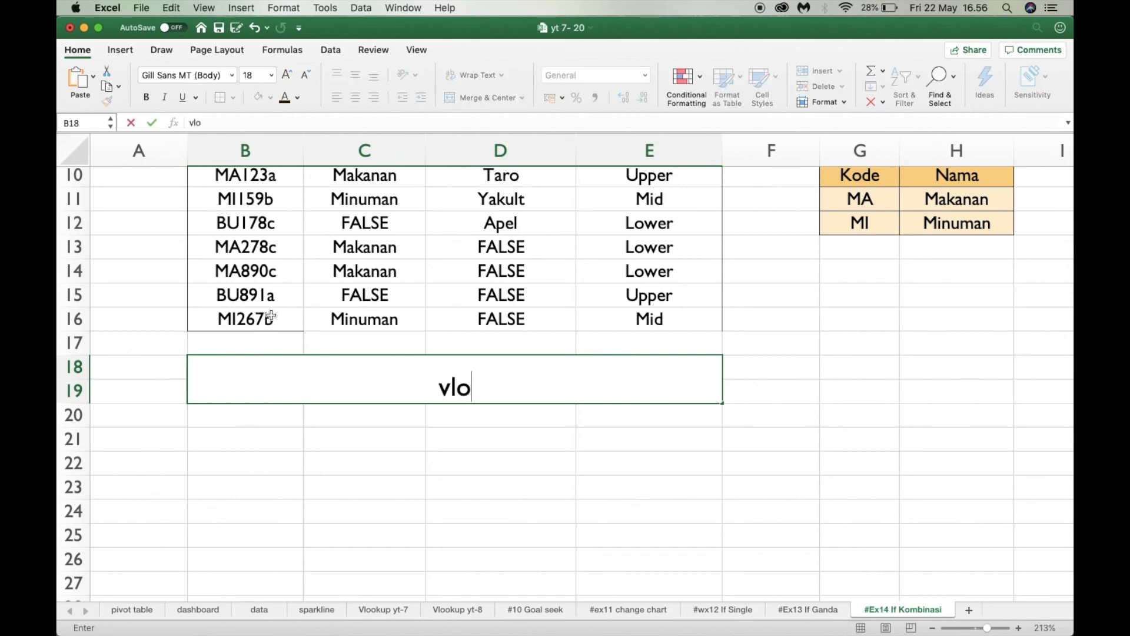
pyautogui.write('okup ')
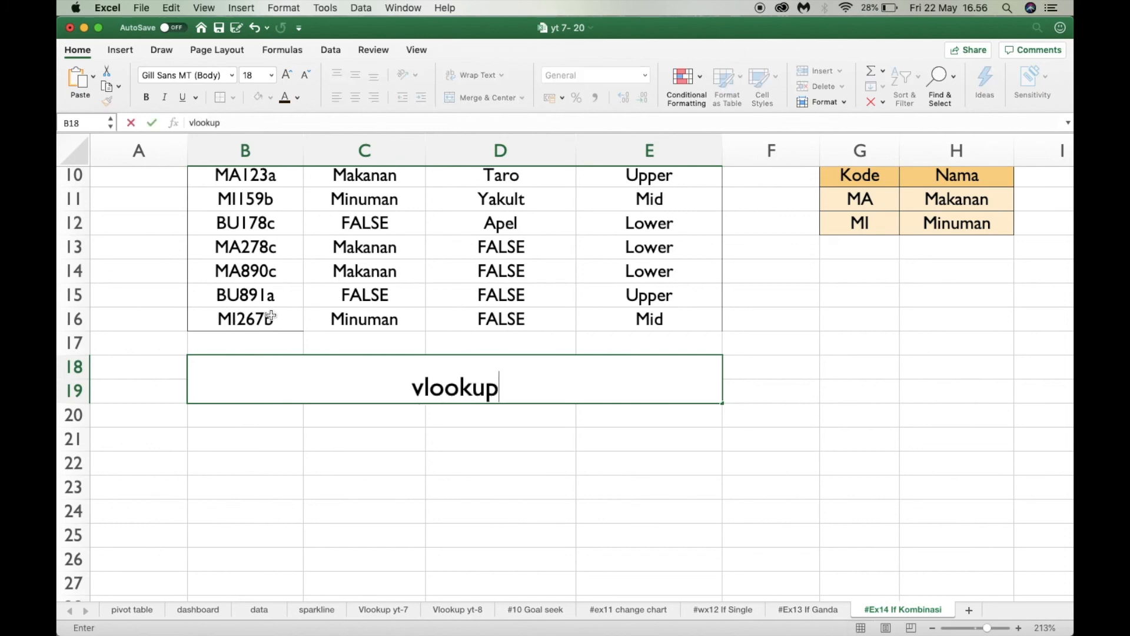
pyautogui.write('(l')
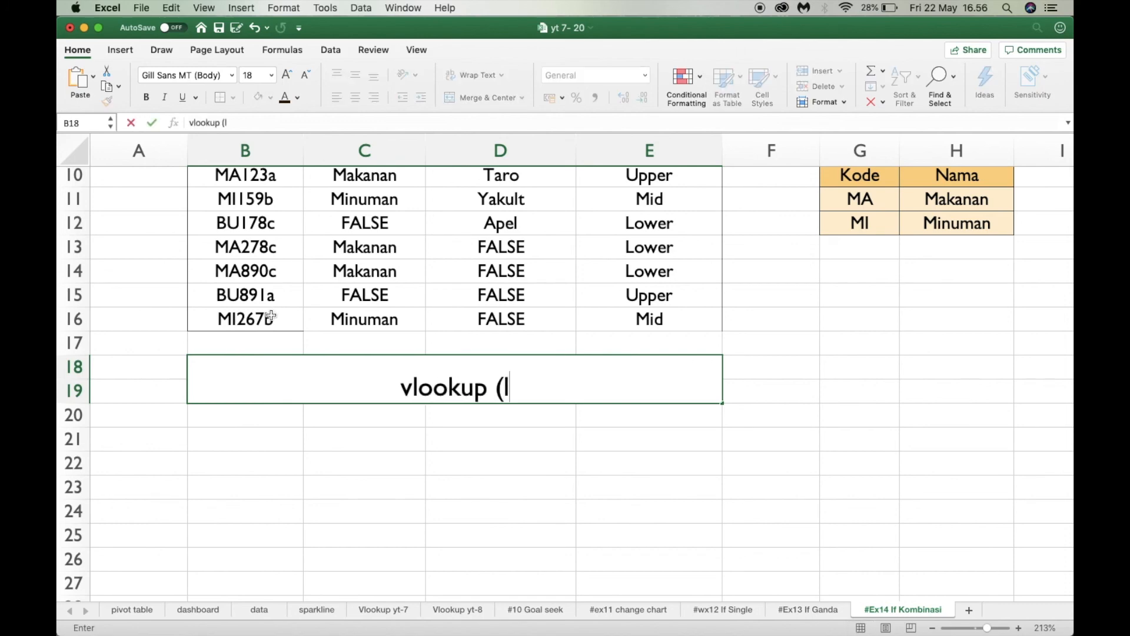
pyautogui.write('eft mid ')
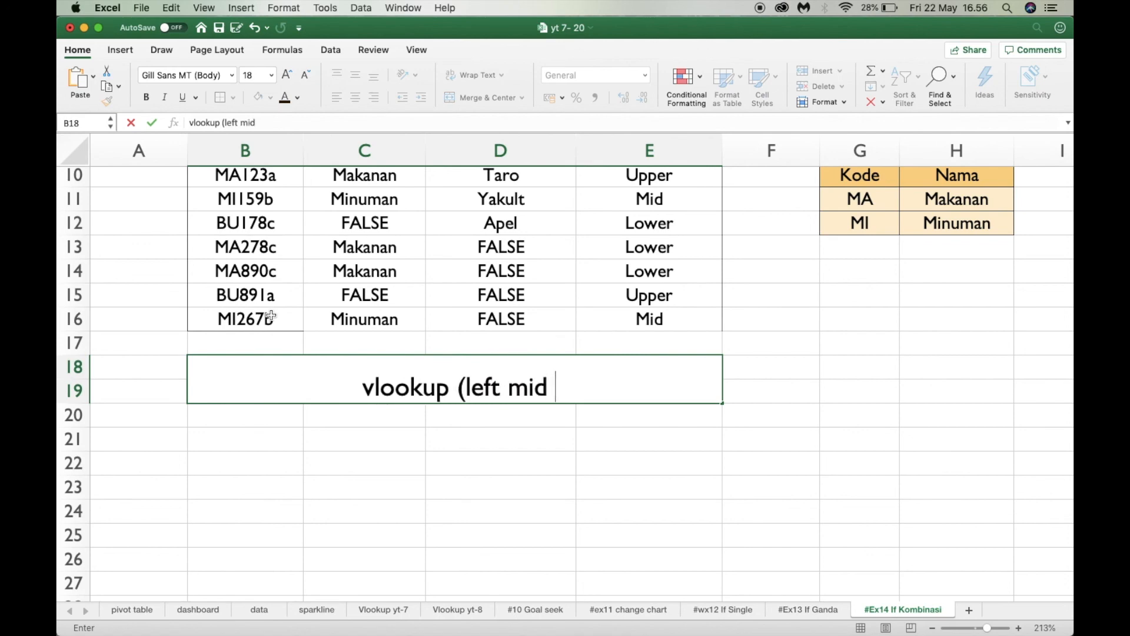
pyautogui.write('right)')
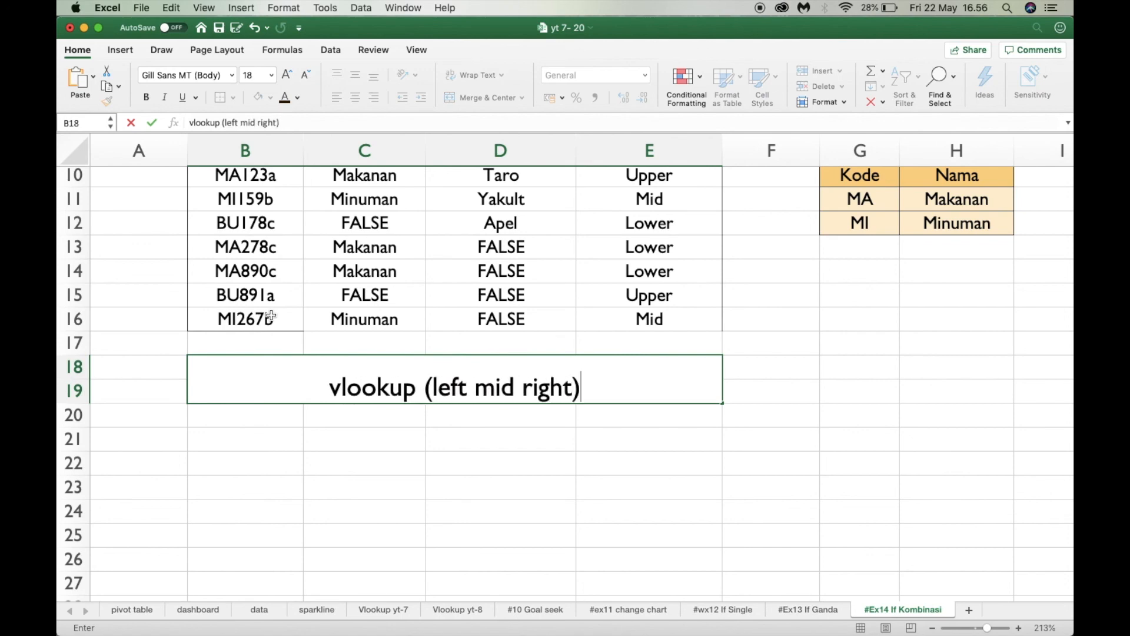
pyautogui.scroll(1, 271, 315)
pyautogui.scroll(3, 271, 315)
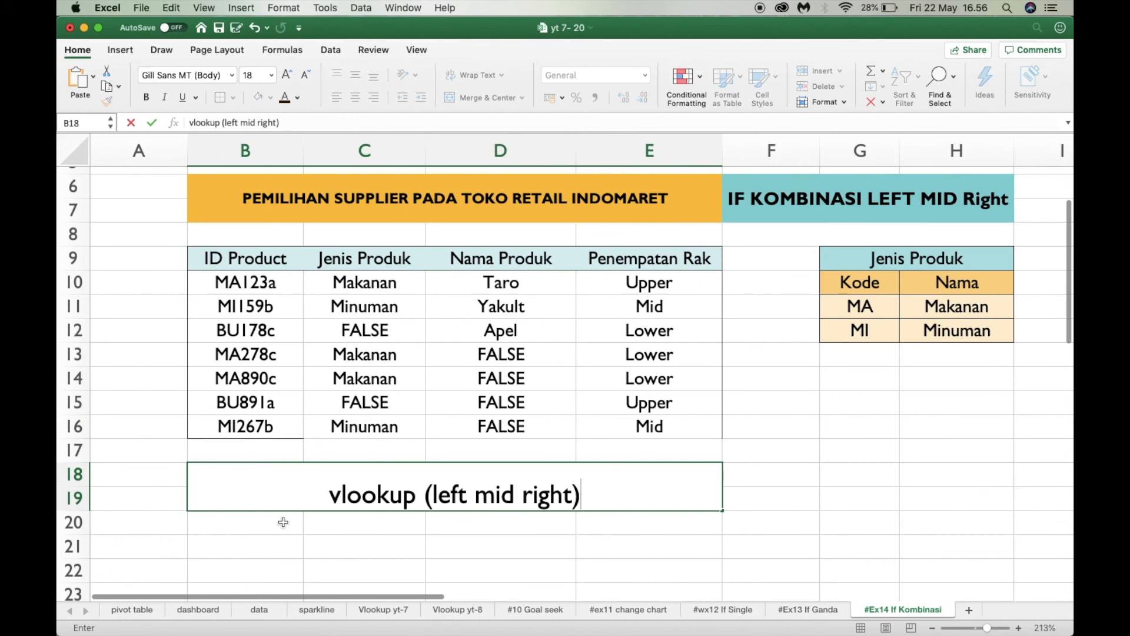
pyautogui.click(377, 496)
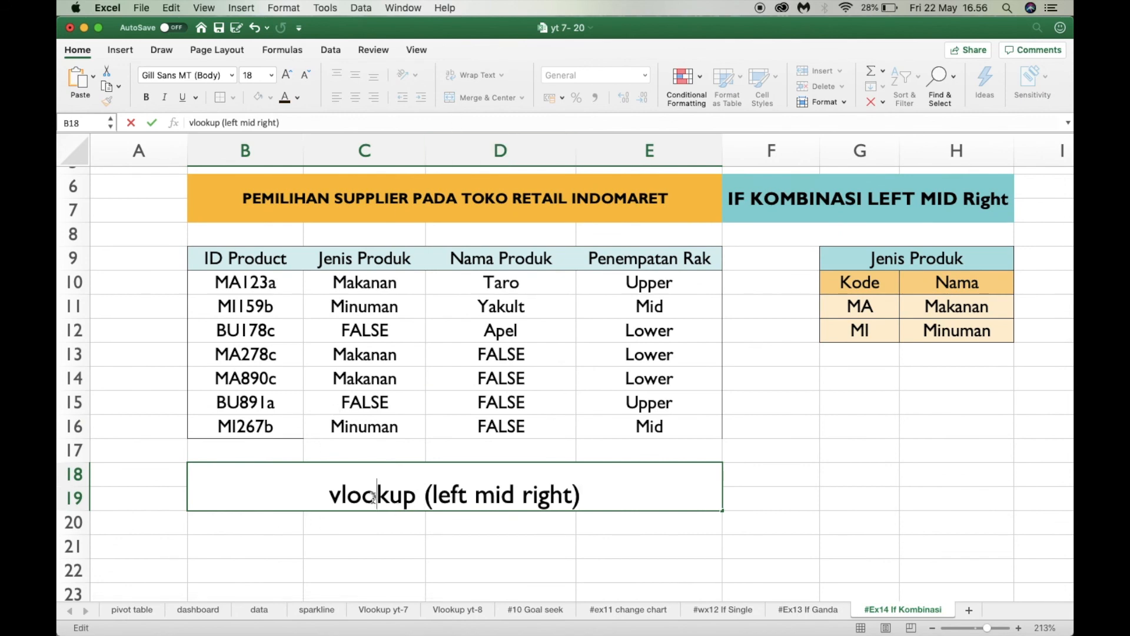
pyautogui.hscroll(3, 795, 445)
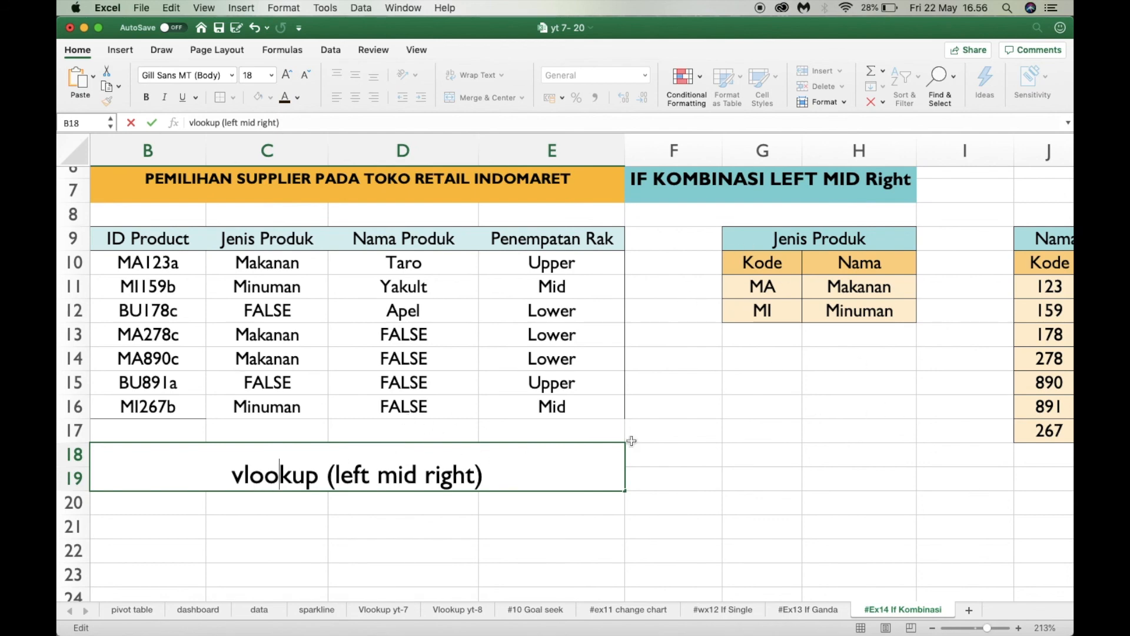
pyautogui.scroll(2, 714, 430)
pyautogui.hscroll(-1, 713, 430)
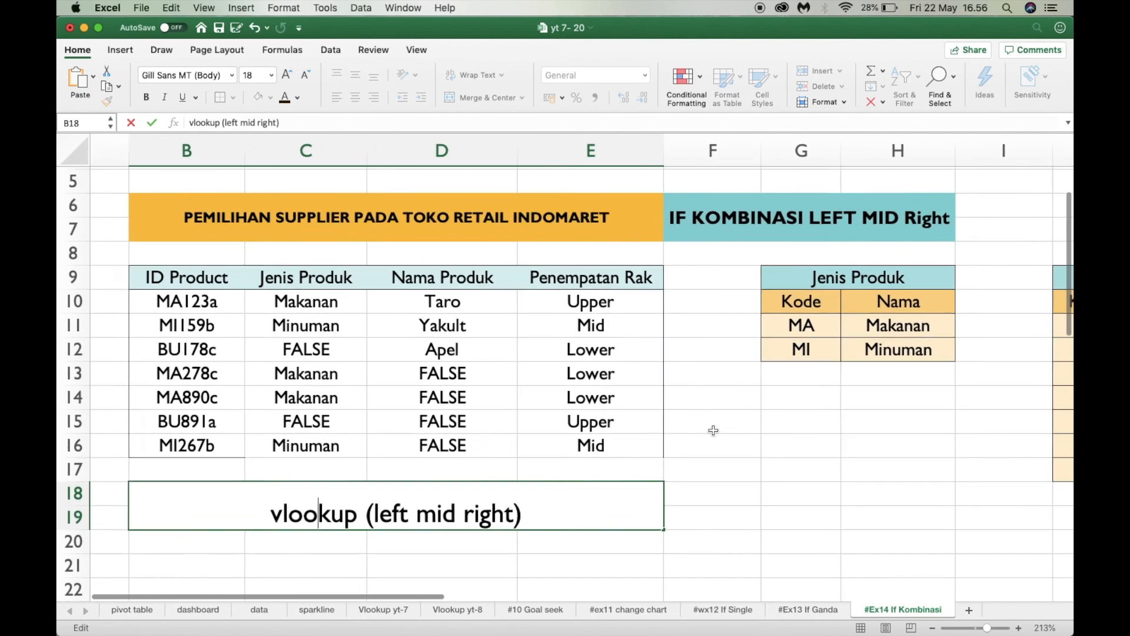